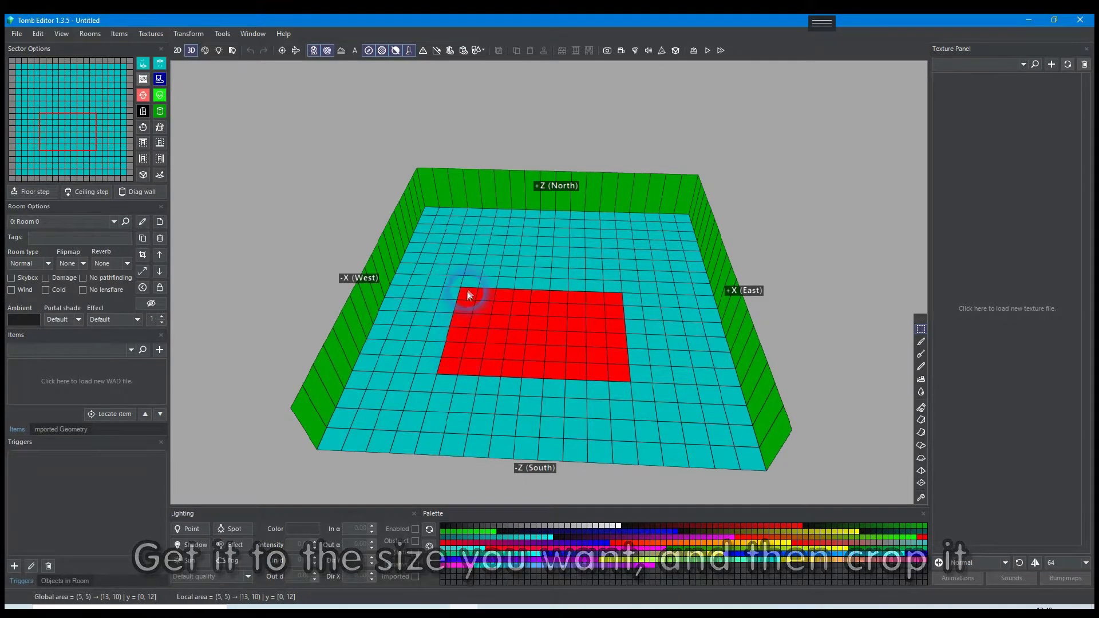
- Crop the first room to the selected floor area of 9 by 8 sectors, from (5, 5) to (13, 12)
right_drag(472, 273, 500, 265)
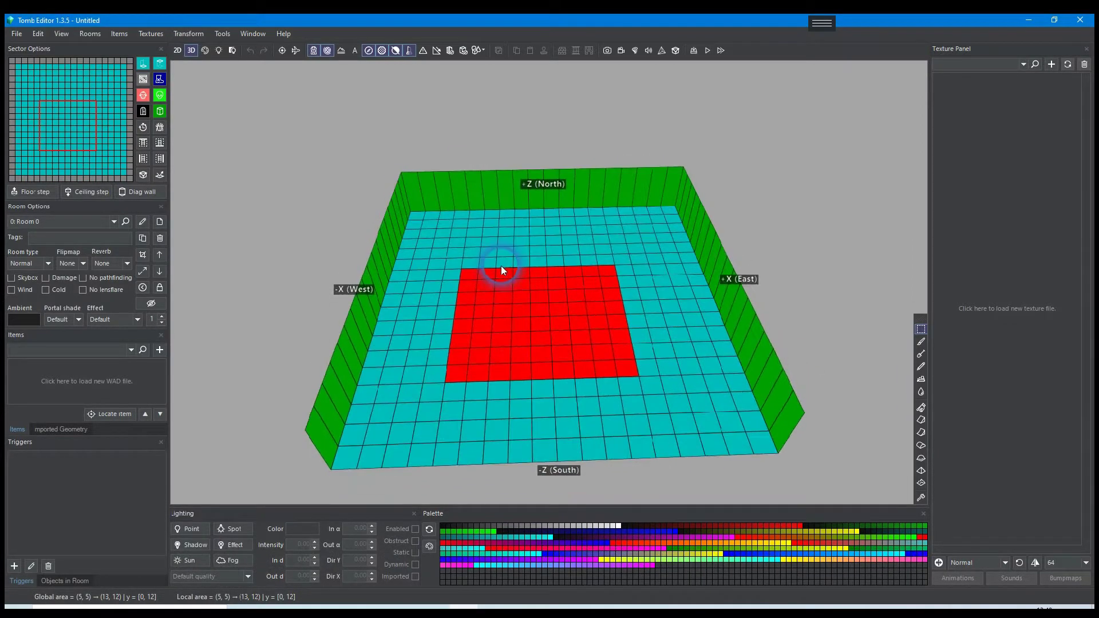
click(143, 255)
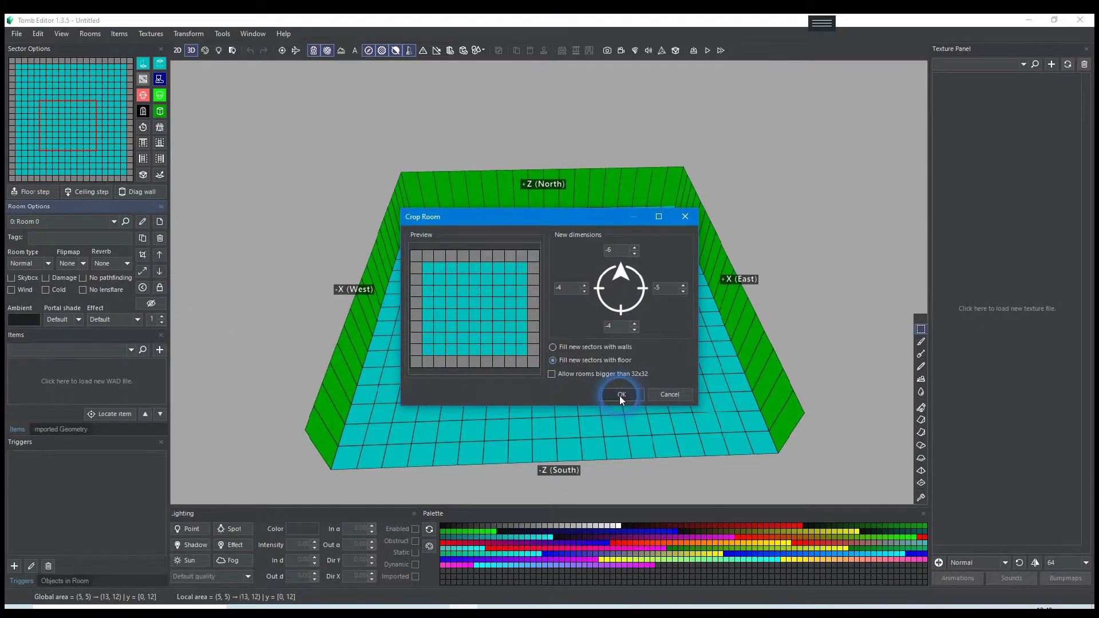
click(620, 395)
right_drag(506, 314, 495, 291)
scroll(496, 291, up, 3)
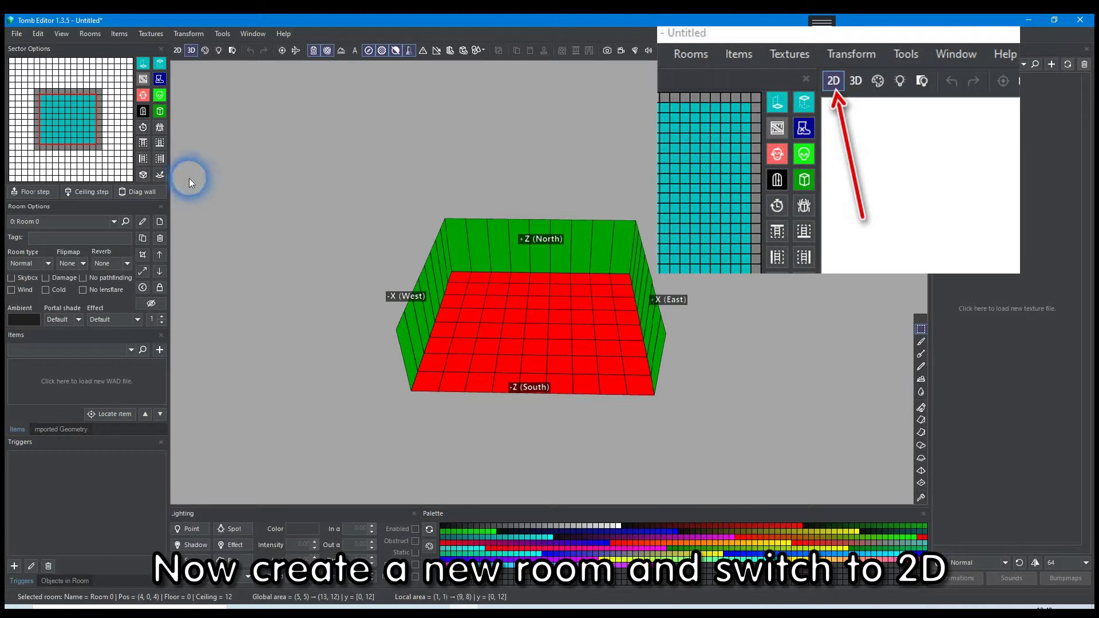
- Create a second room, crop it to 8 by 7 sectors, and place it against the first room's north side in 2D view
click(160, 223)
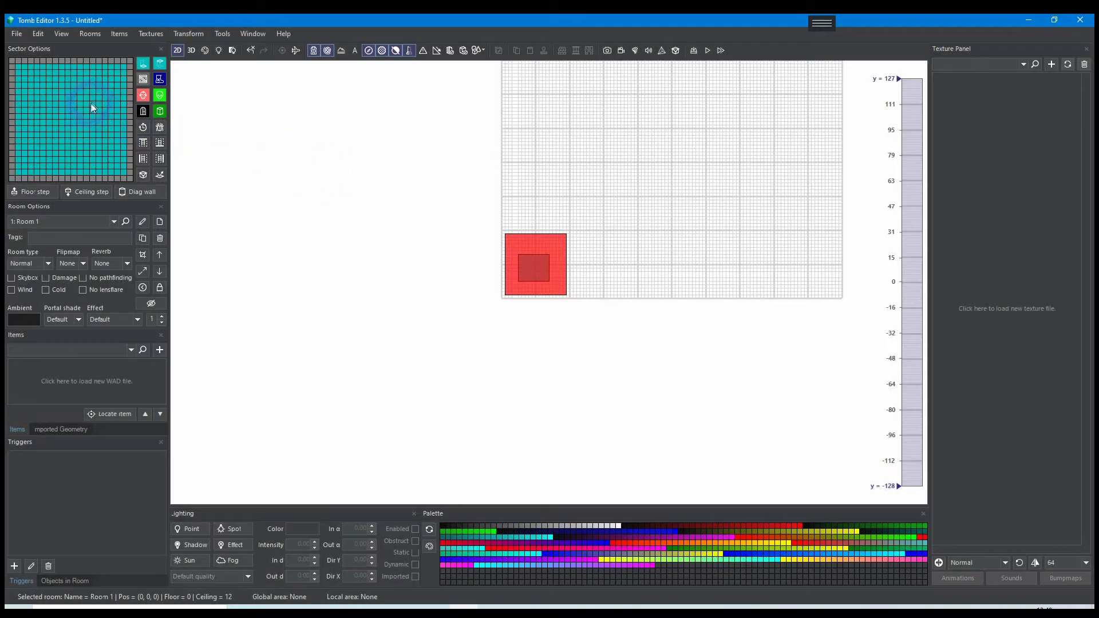
drag(92, 104, 53, 143)
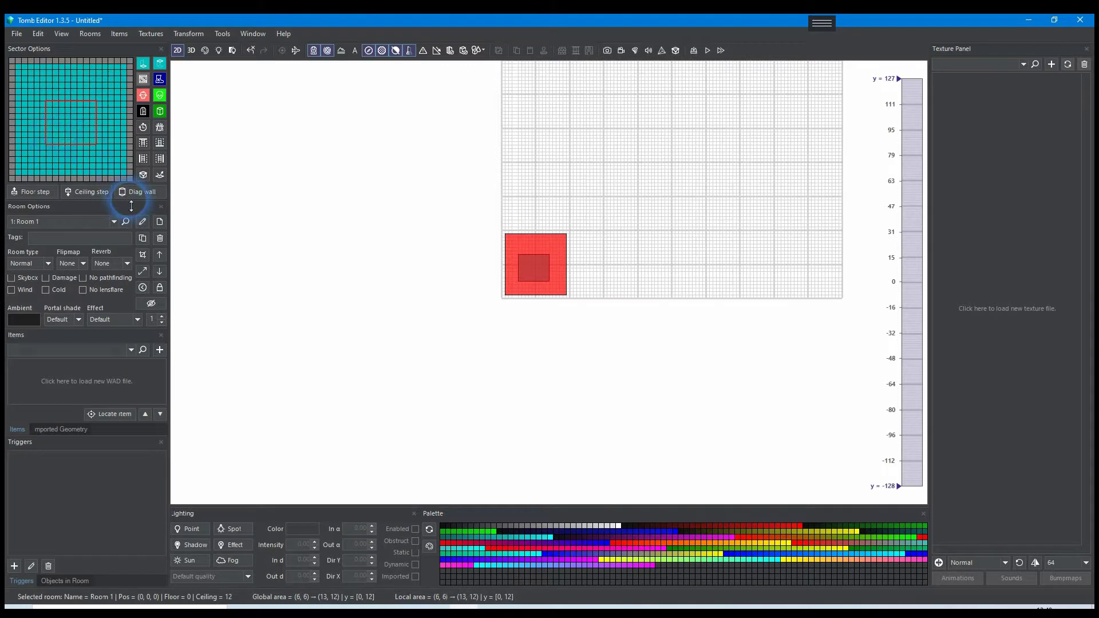
click(143, 256)
click(622, 394)
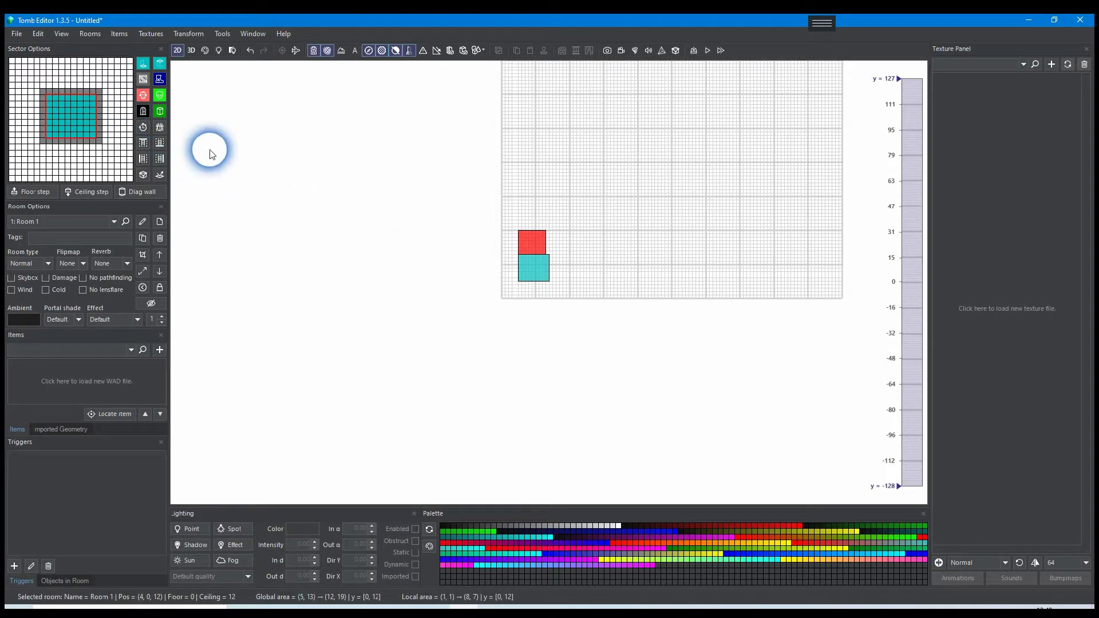
- Create a third room, crop it to 4 by 6 sectors, and place it against the first room's east side
click(160, 222)
drag(535, 259, 600, 204)
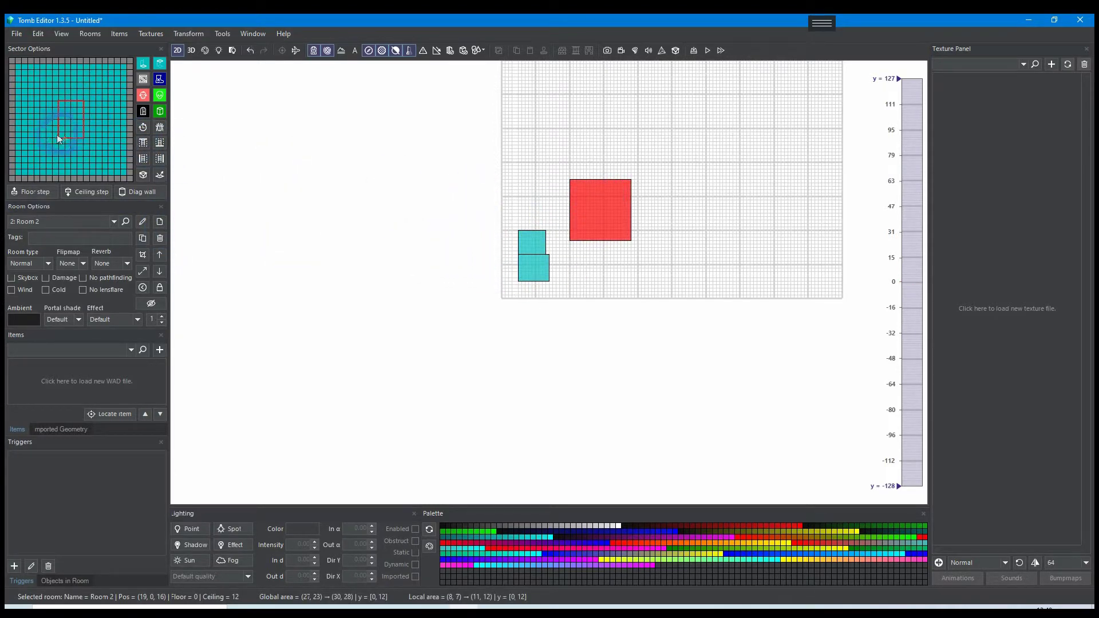
click(143, 256)
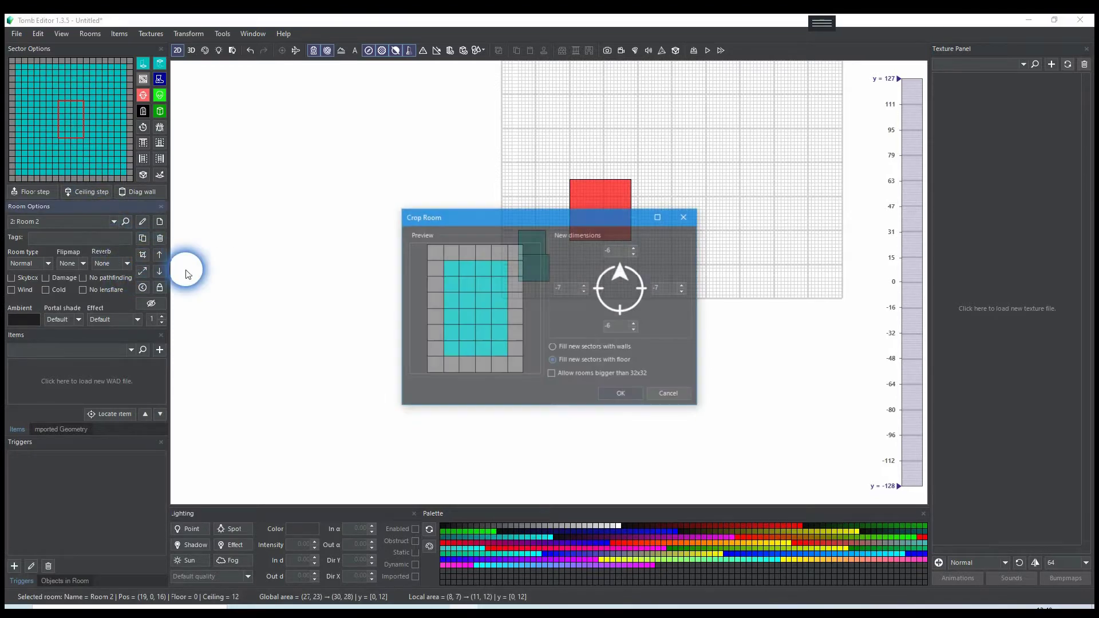
click(621, 395)
drag(596, 209, 570, 259)
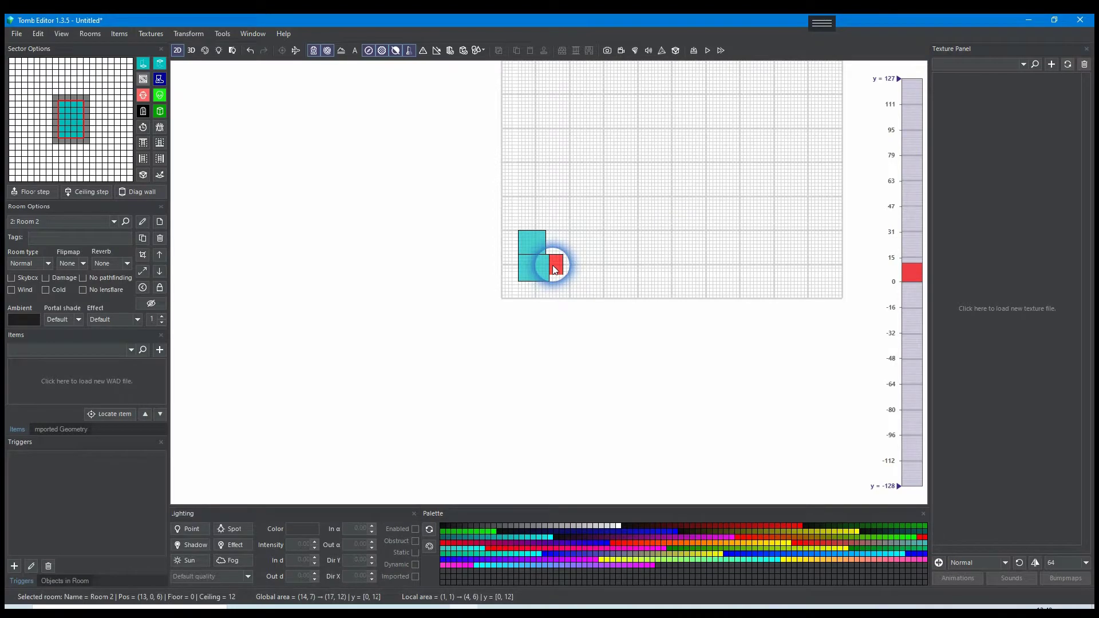
- In 3D view, create a portal across the full west wall of Room 2 to connect it with the adjoining room
click(191, 50)
right_drag(280, 228, 897, 228)
right_drag(630, 307, 548, 293)
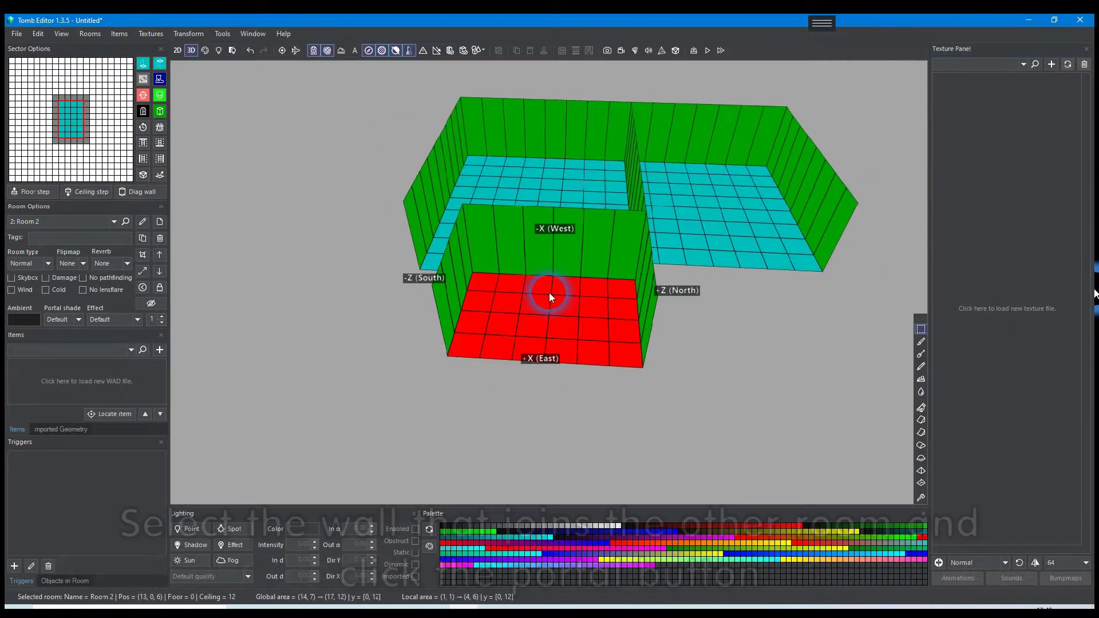
drag(617, 261, 492, 261)
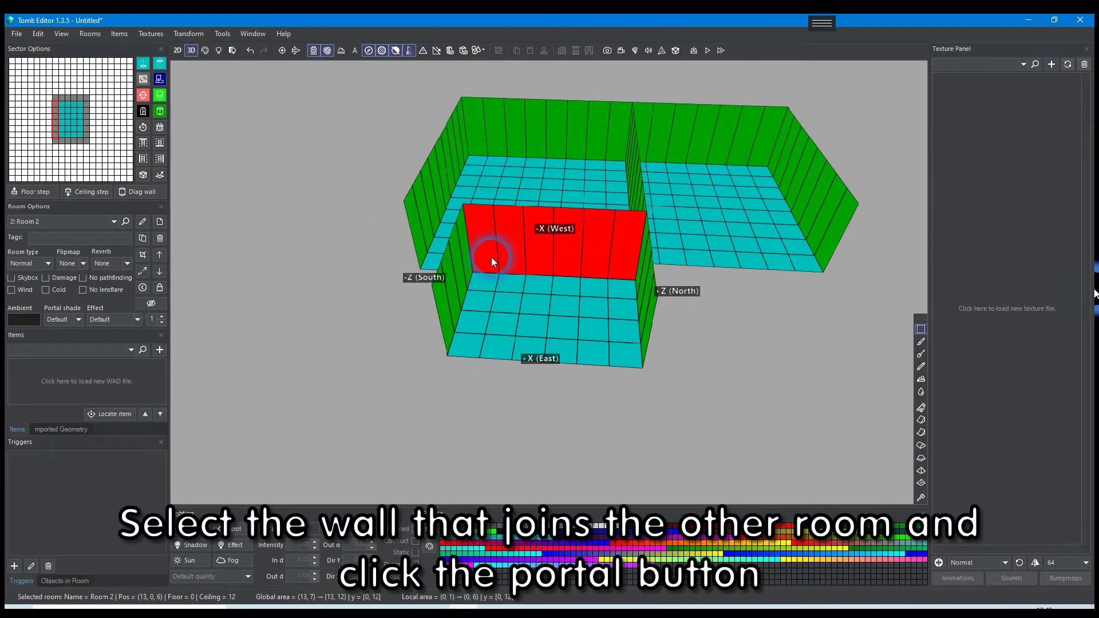
click(143, 111)
- Select Room 1 and create a portal across its full south wall to the adjoining room
right_drag(225, 160, 318, 279)
double_click(518, 272)
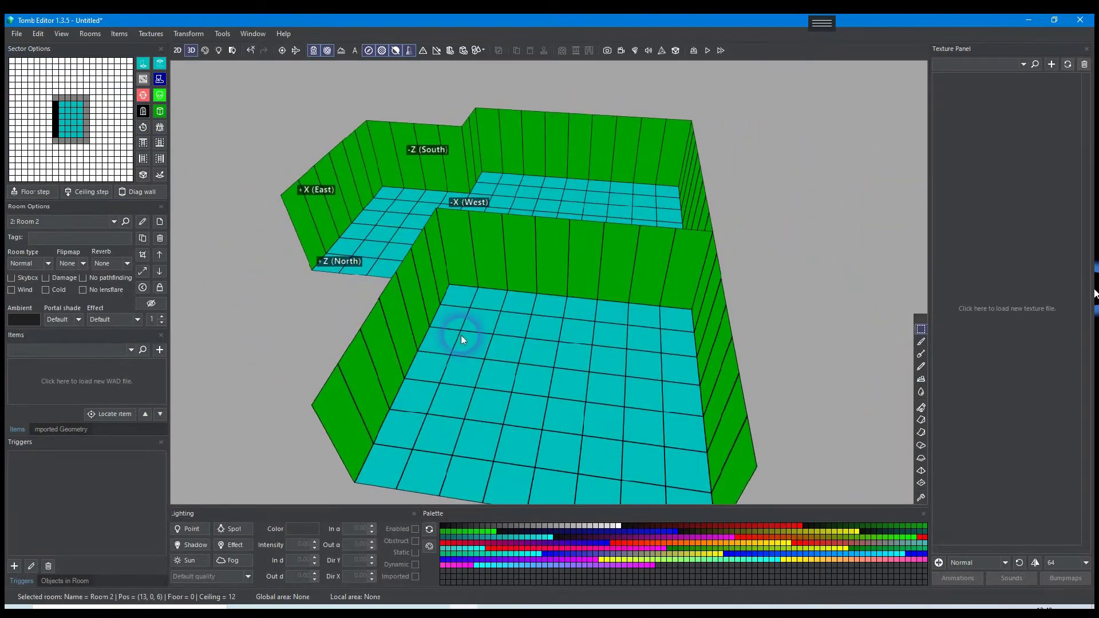
drag(725, 258, 541, 260)
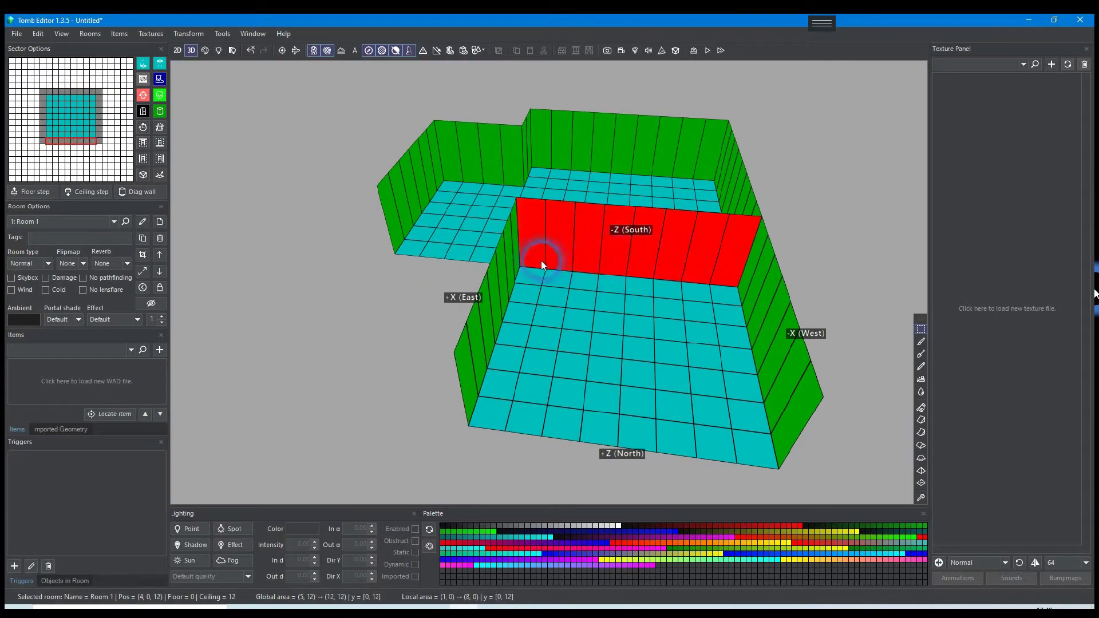
click(144, 113)
- Select the entire ceiling of Room 1 and add a new room up from it
right_drag(490, 207, 294, 190)
right_drag(554, 293, 560, 228)
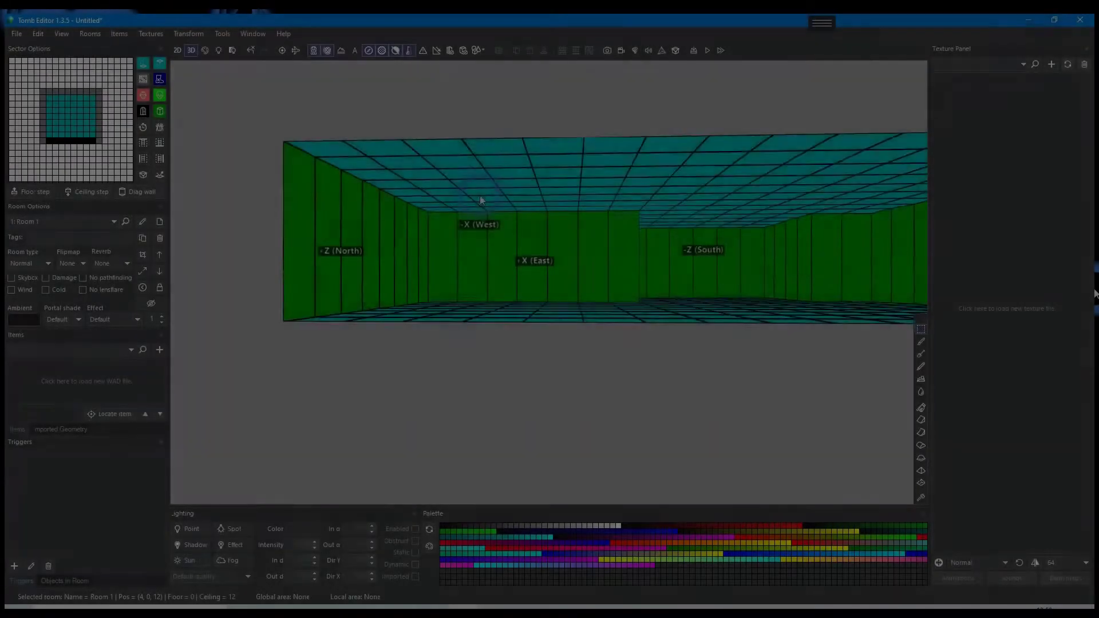
right_drag(479, 200, 614, 214)
drag(499, 213, 361, 142)
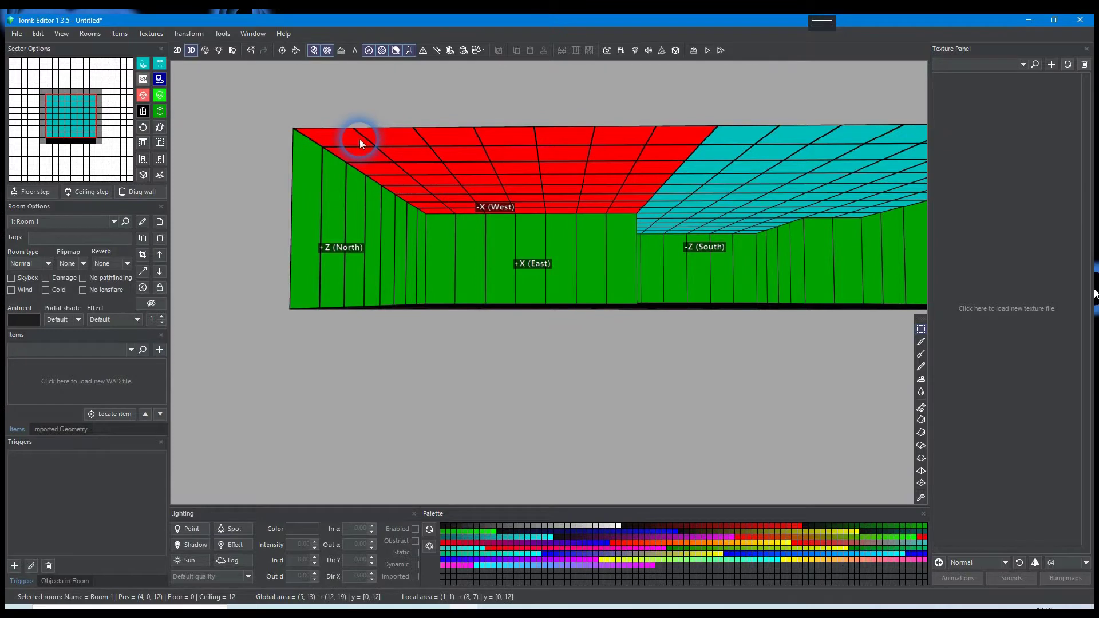
click(125, 34)
click(207, 37)
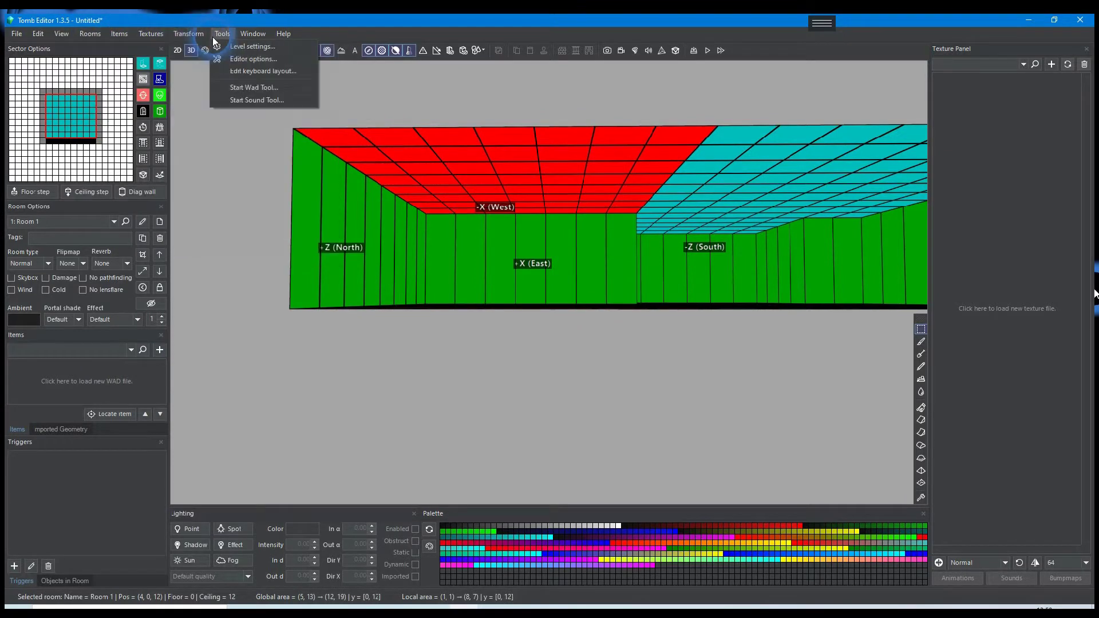
click(102, 35)
mouse_move(186, 51)
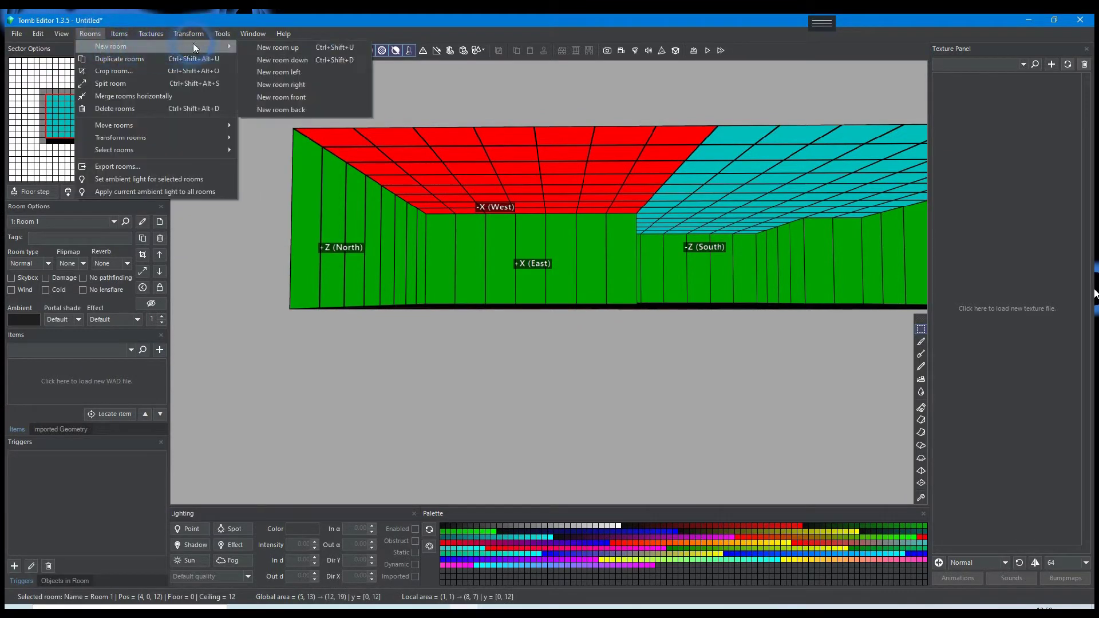
click(248, 47)
- Select the entire ceiling of the upper room and stack another new room up on top of it
right_drag(362, 205, 389, 192)
drag(631, 68, 458, 156)
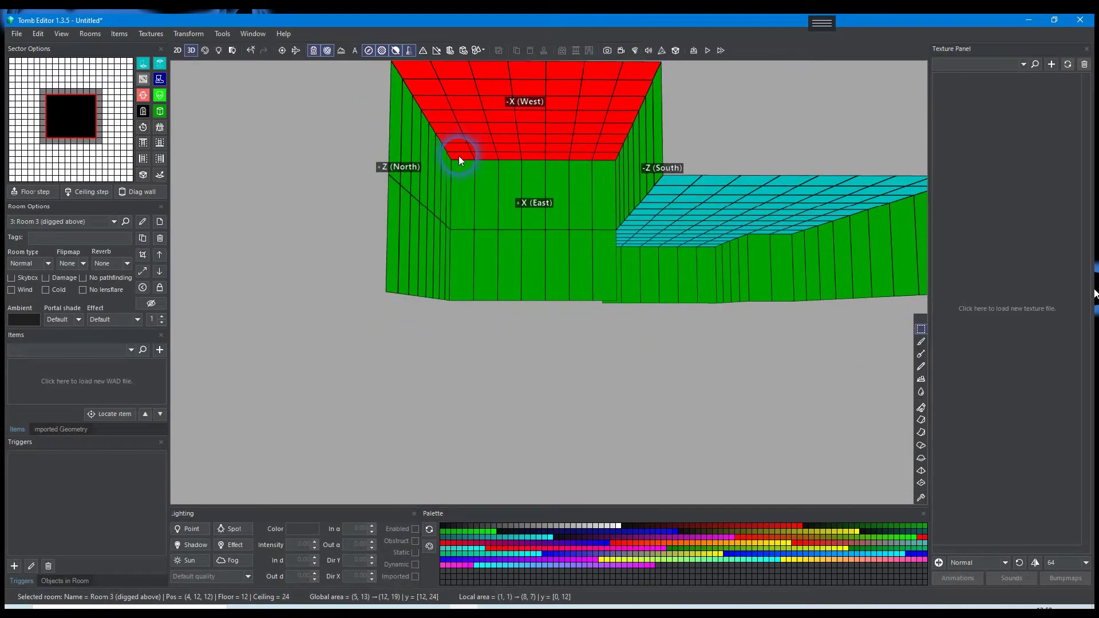
click(90, 34)
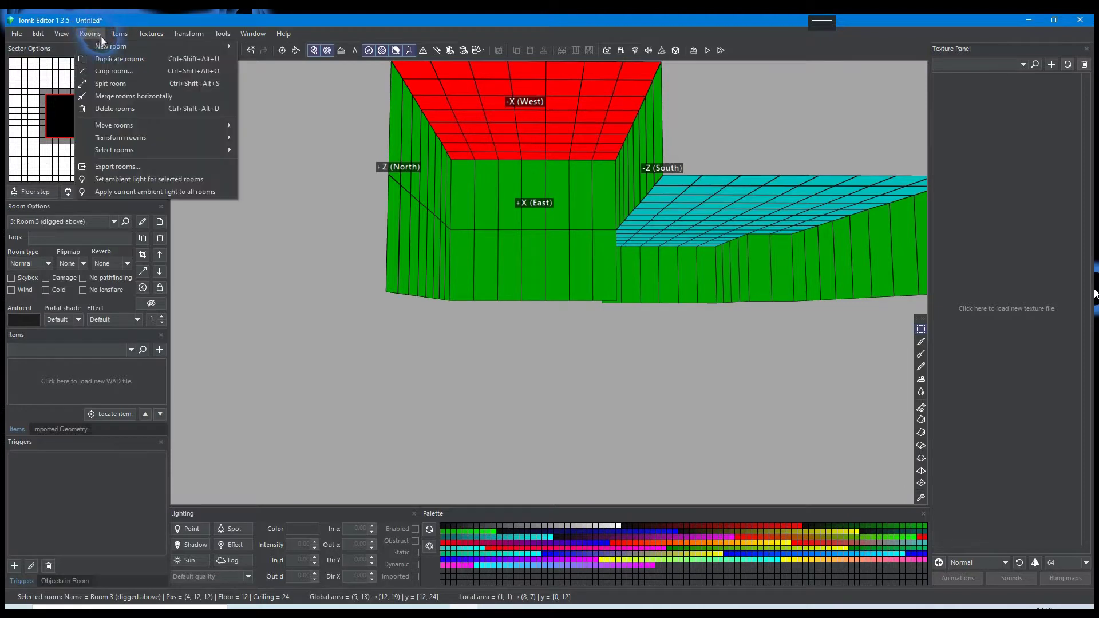
mouse_move(151, 48)
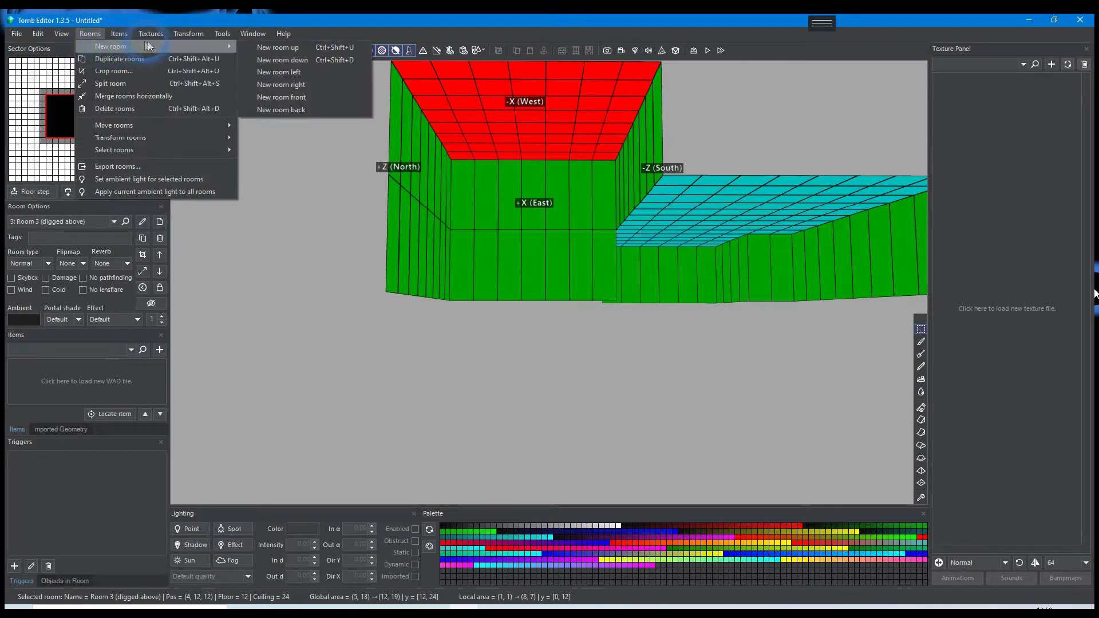
click(252, 47)
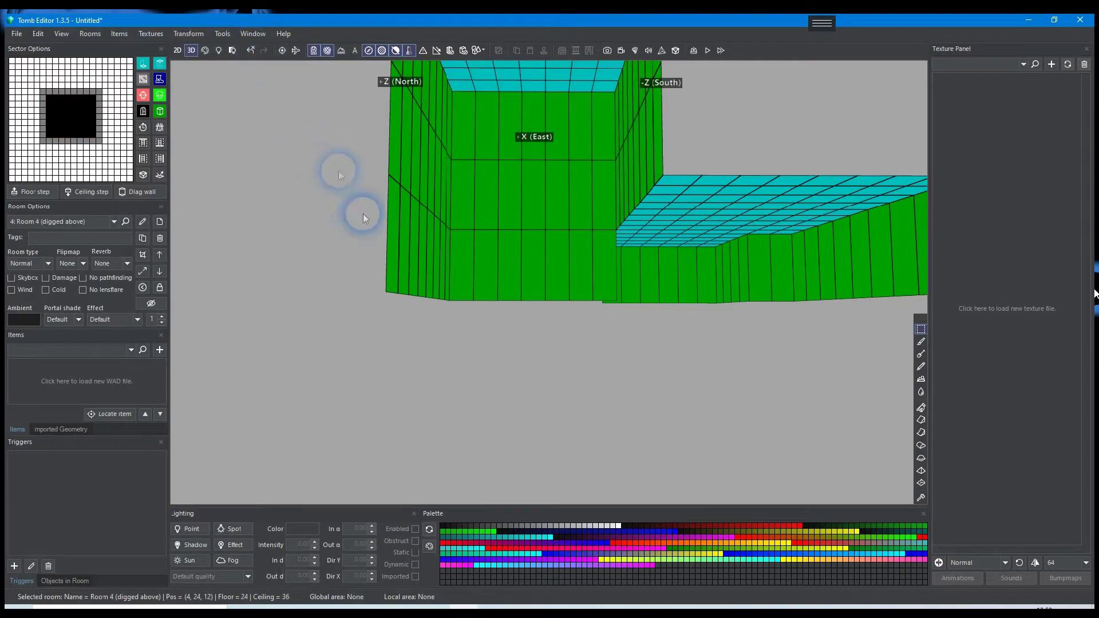
right_drag(269, 192, 435, 166)
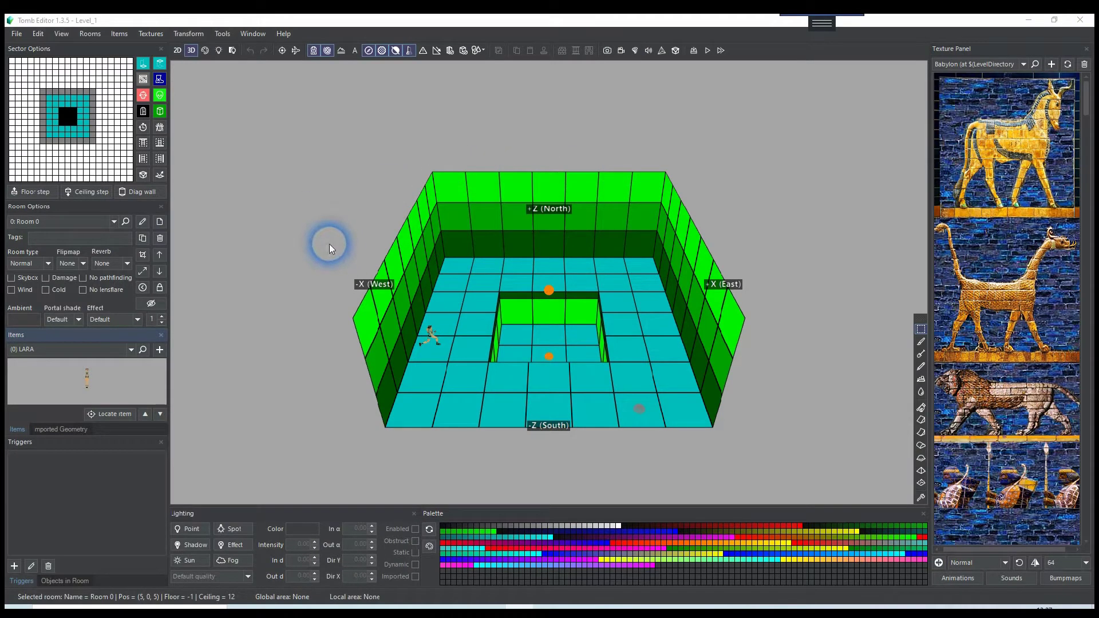
- In Level_1, create a new room, crop it to 3 by 5 sectors, and place it against Room 0's north side in 2D view
click(158, 222)
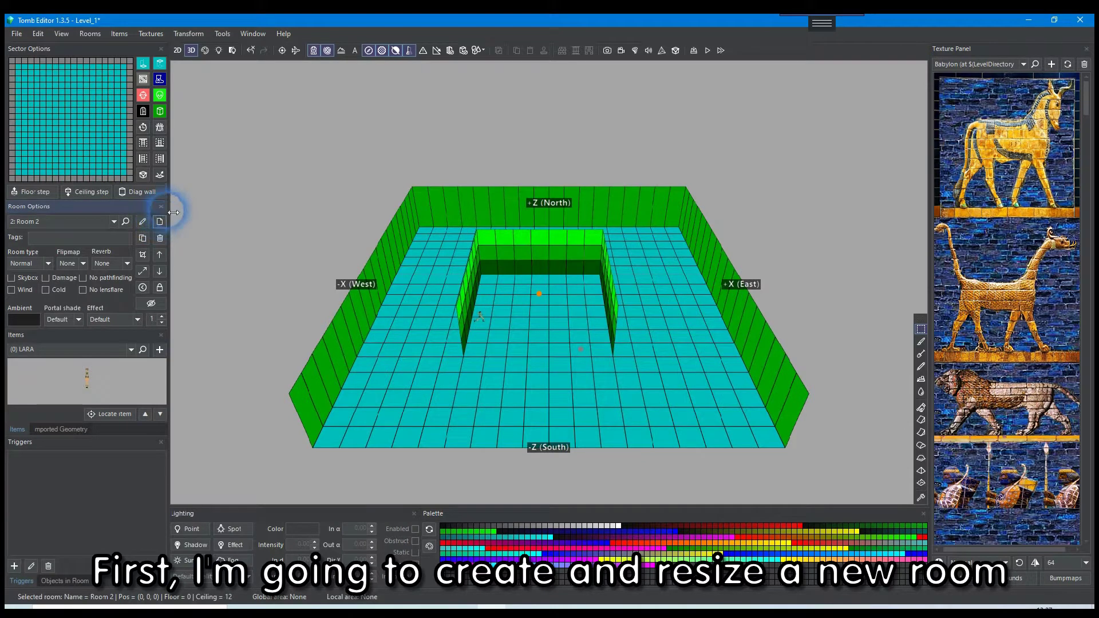
click(177, 51)
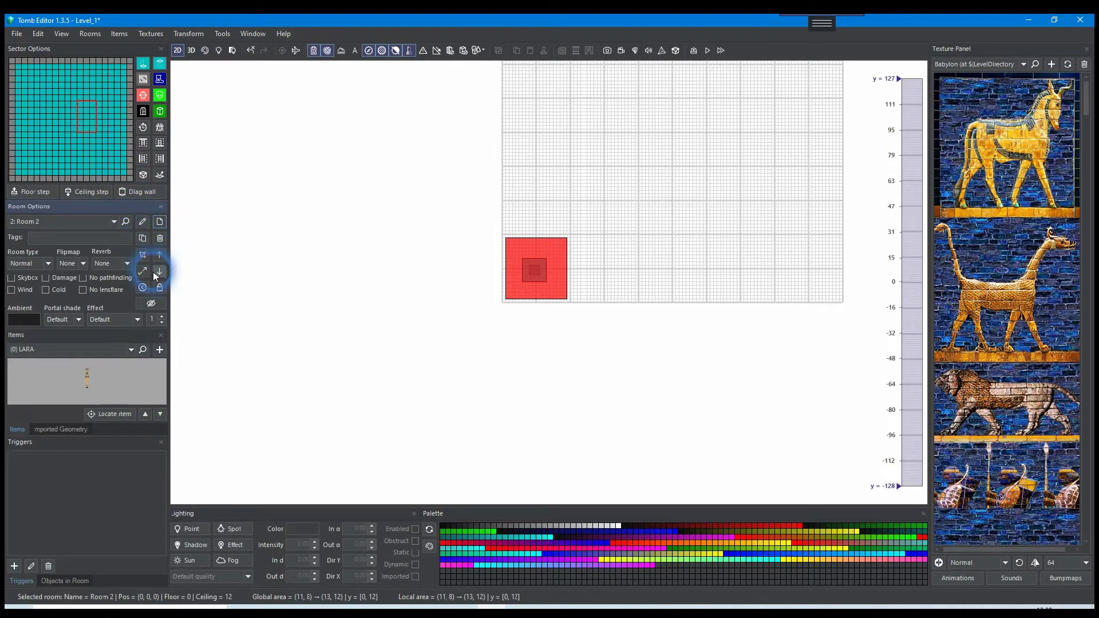
click(143, 257)
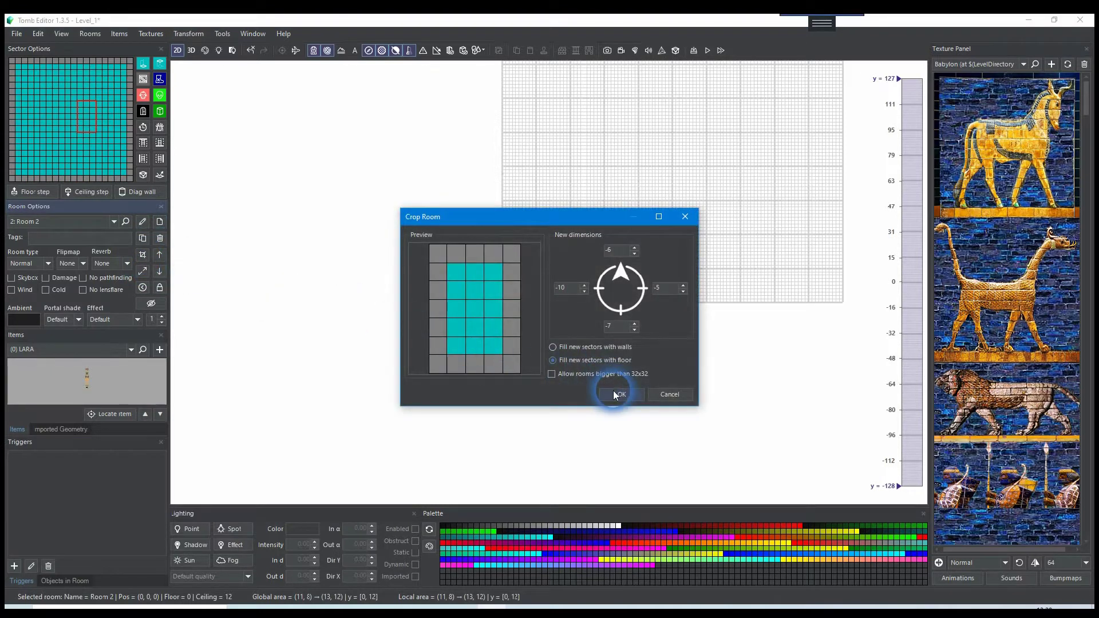
click(613, 391)
drag(545, 263, 535, 247)
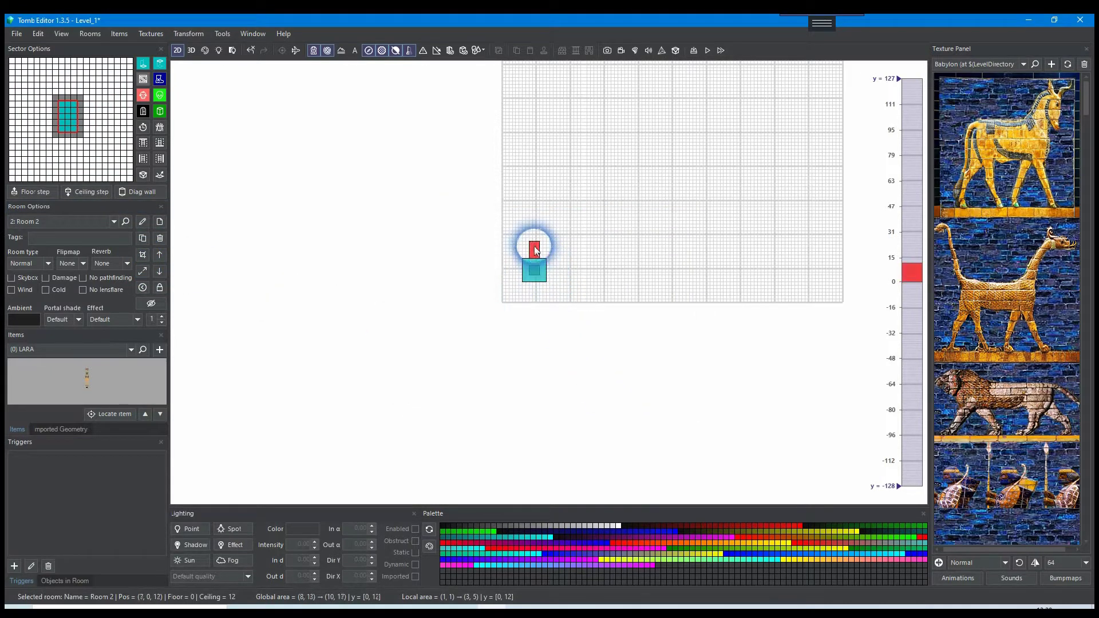
- In 3D view, divide the south wall of Room 2 with Grid walls in 3
click(191, 50)
right_drag(227, 81, 585, 227)
click(540, 225)
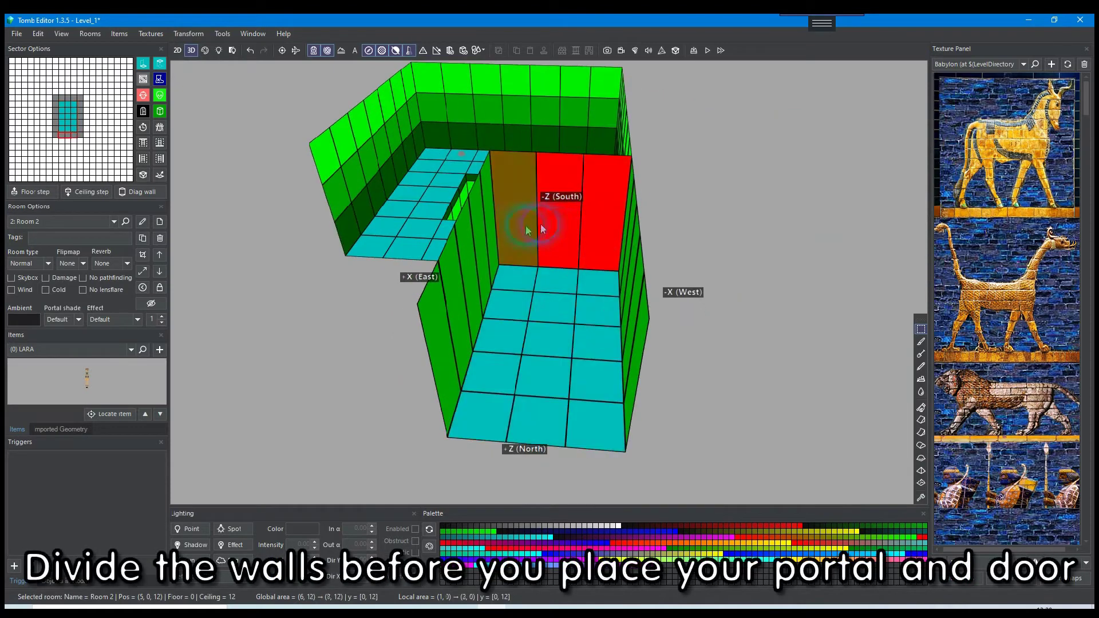
click(189, 34)
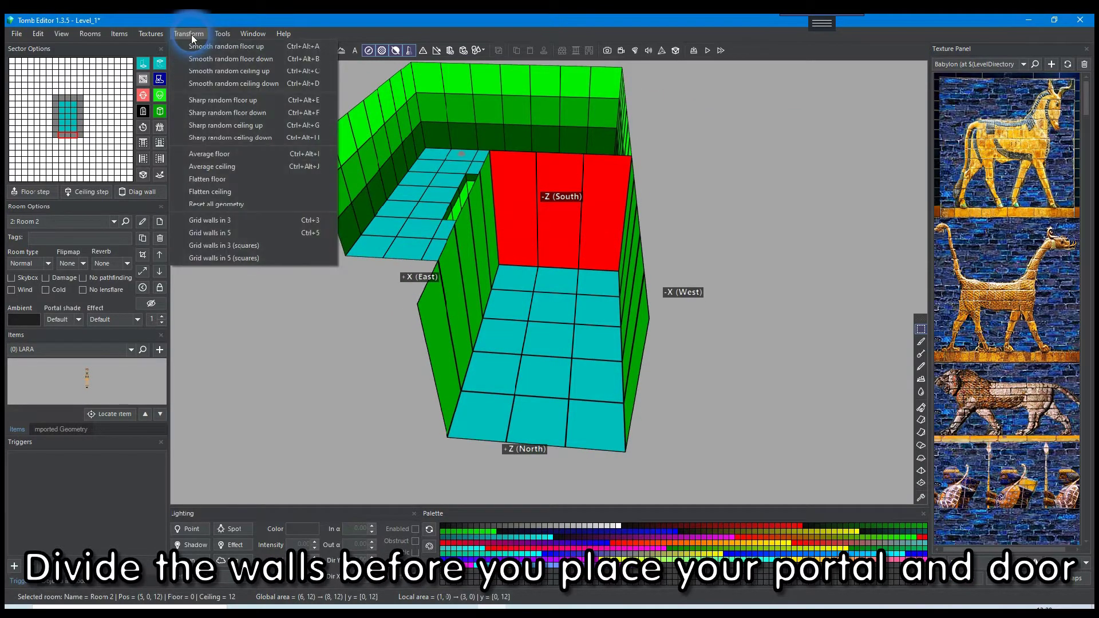
click(225, 221)
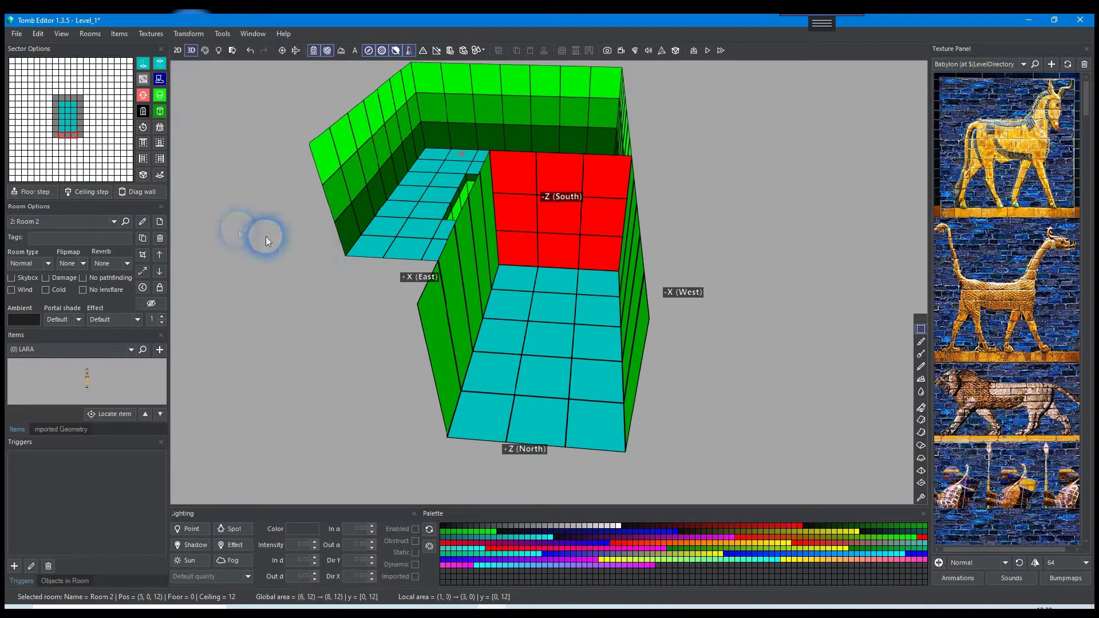
- Divide the east, west and north walls of Room 2 with Grid walls in 3
drag(481, 218, 435, 320)
click(189, 34)
click(222, 222)
right_drag(515, 257, 595, 240)
drag(463, 201, 644, 233)
click(189, 33)
click(222, 221)
mouse_move(542, 192)
mouse_down()
mouse_move(578, 211)
mouse_move(632, 208)
mouse_up()
click(188, 33)
click(222, 221)
- Create a portal on the middle sector of Room 2's south wall as the door opening
right_drag(258, 229, 870, 524)
right_drag(628, 444, 506, 385)
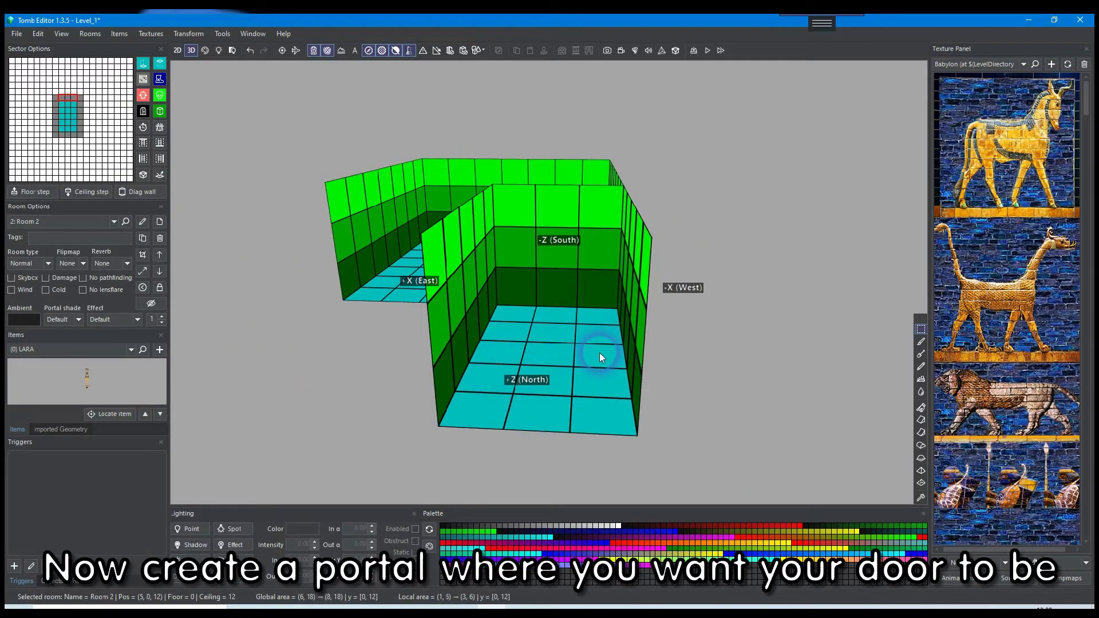
click(549, 279)
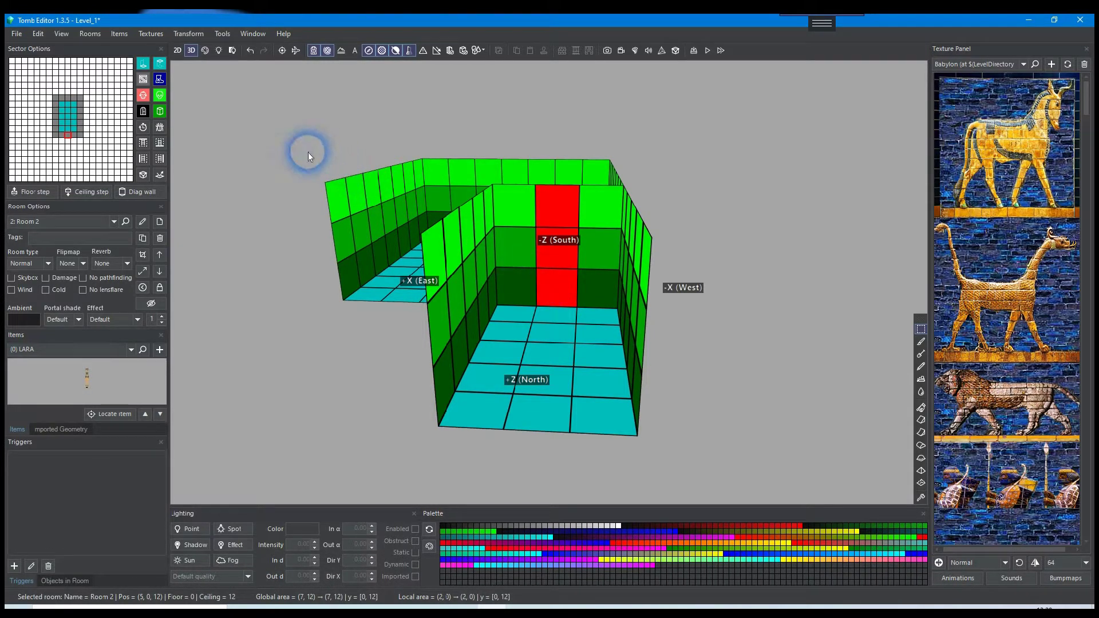
click(144, 113)
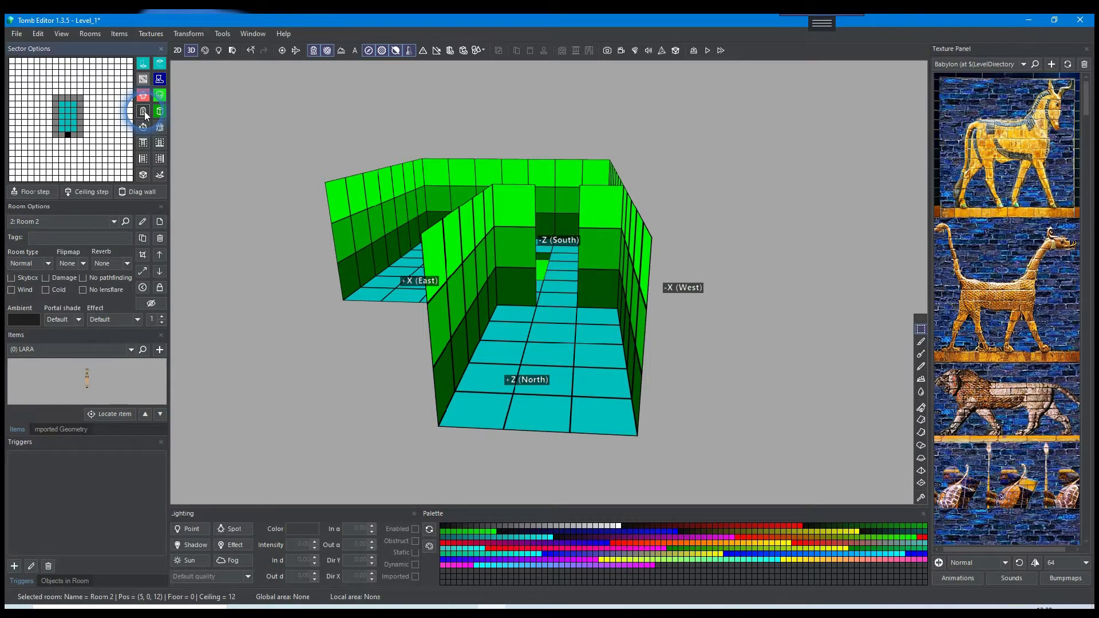
- Add angkor.WAD from the wads folder to the object files in the level settings
scroll(218, 231, up, 3)
right_drag(378, 244, 304, 262)
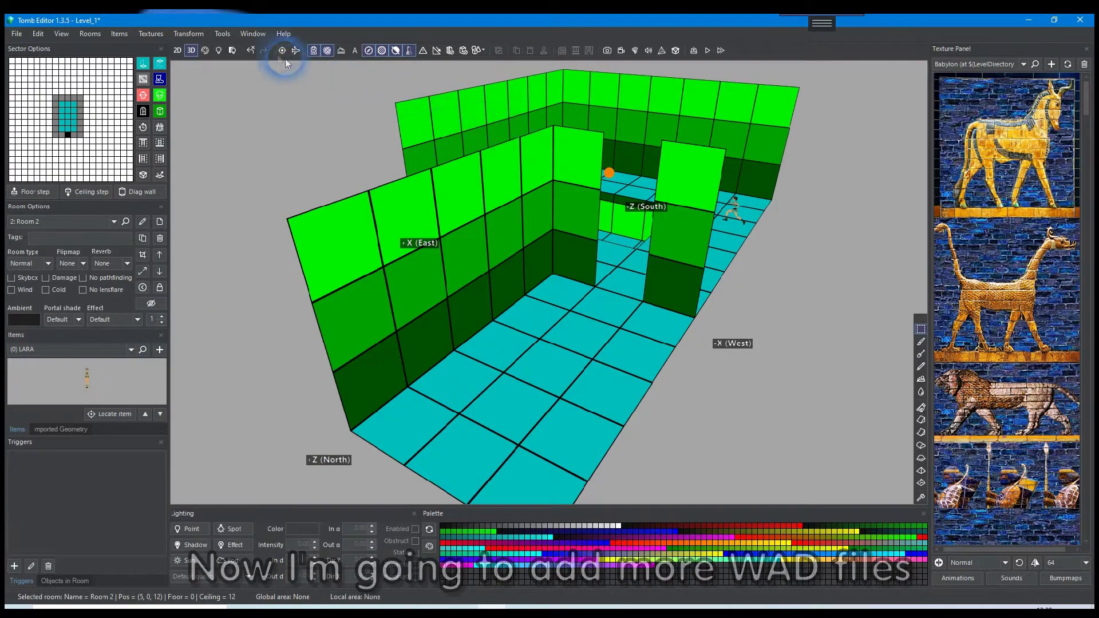
click(223, 34)
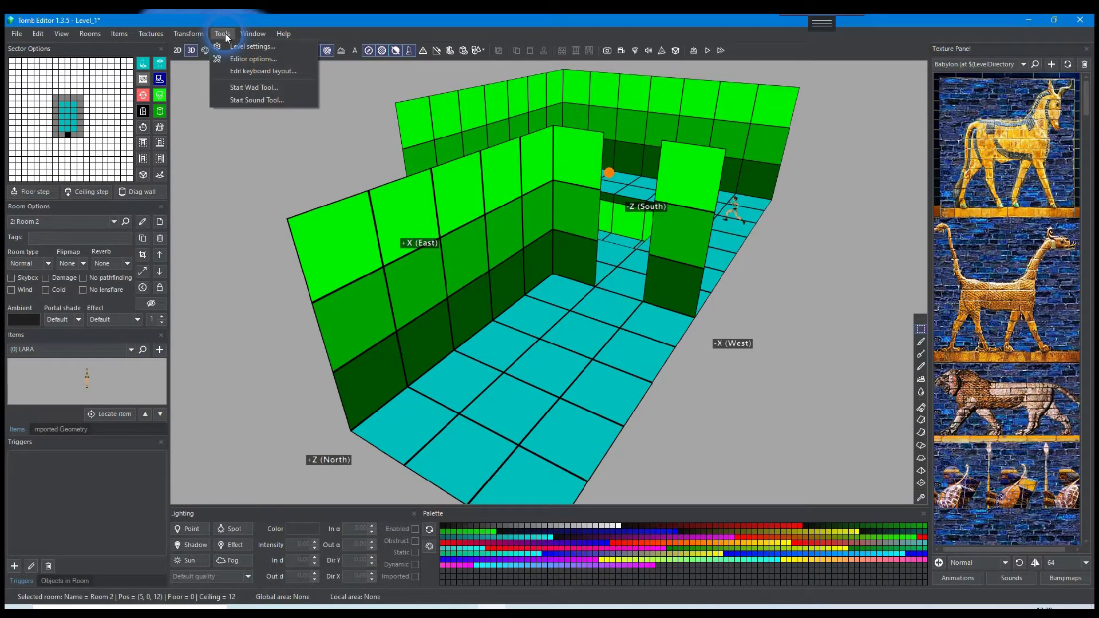
click(238, 47)
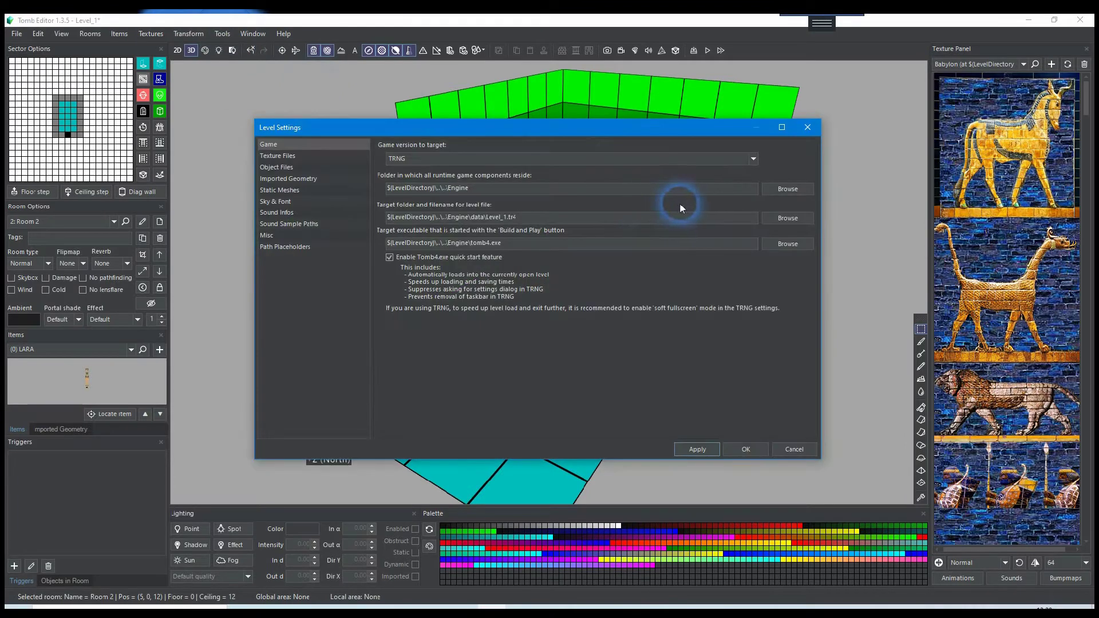
click(272, 168)
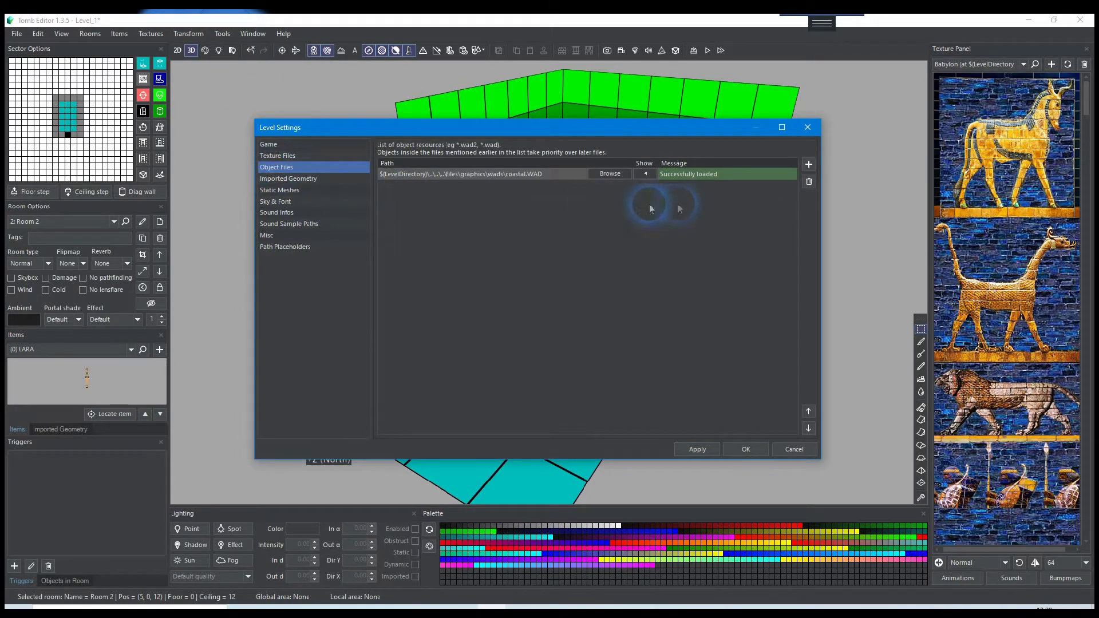
click(809, 163)
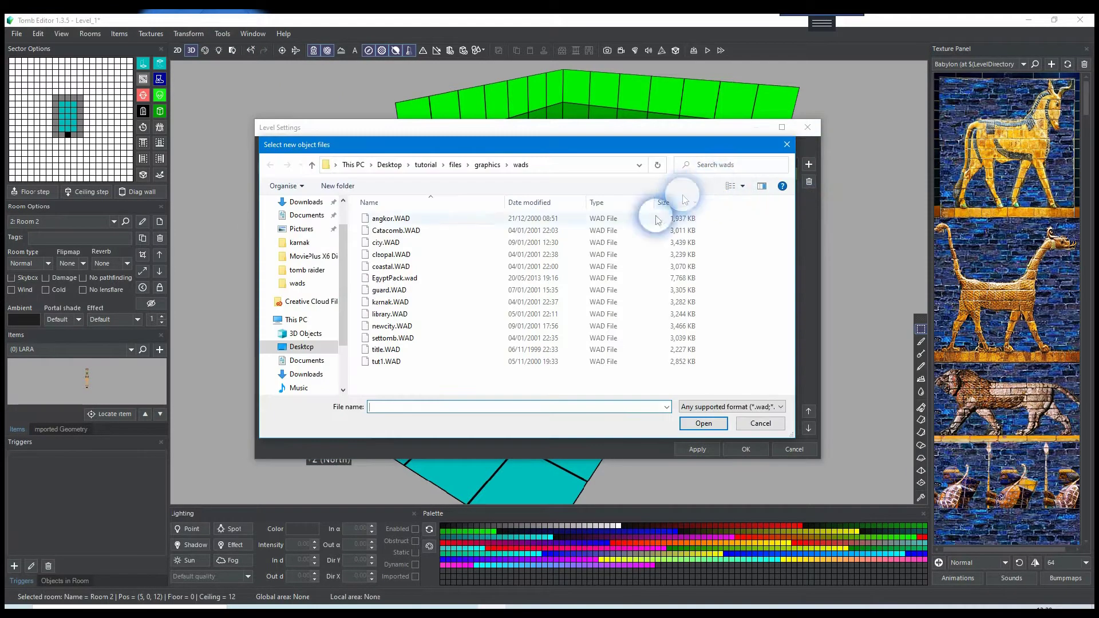
double_click(400, 217)
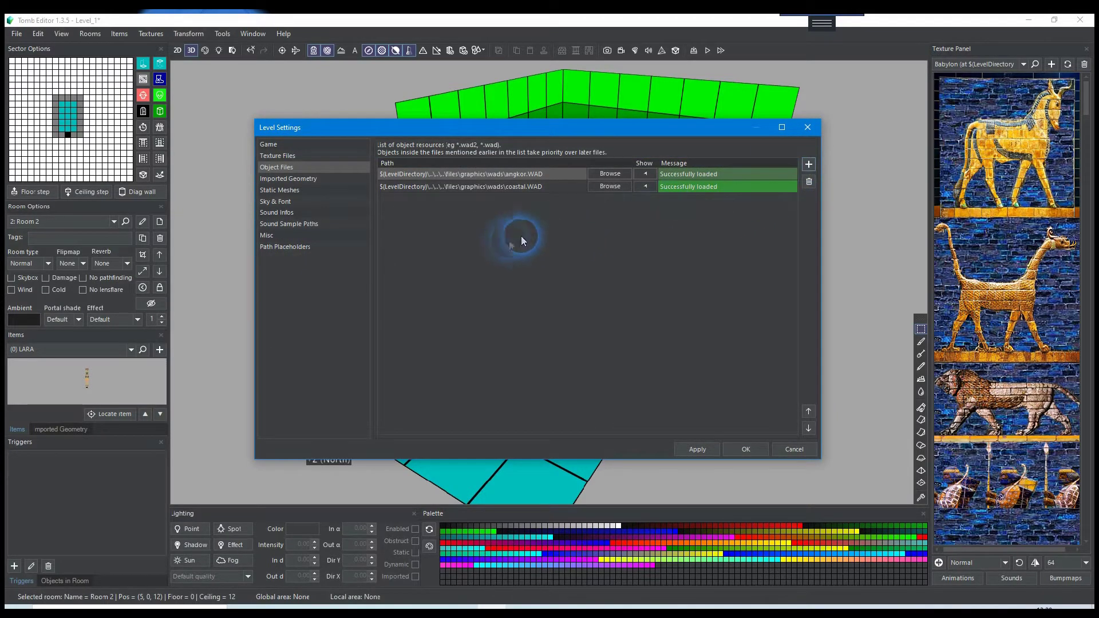
- Add city.WAD and library.WAD to the level's object files
click(809, 165)
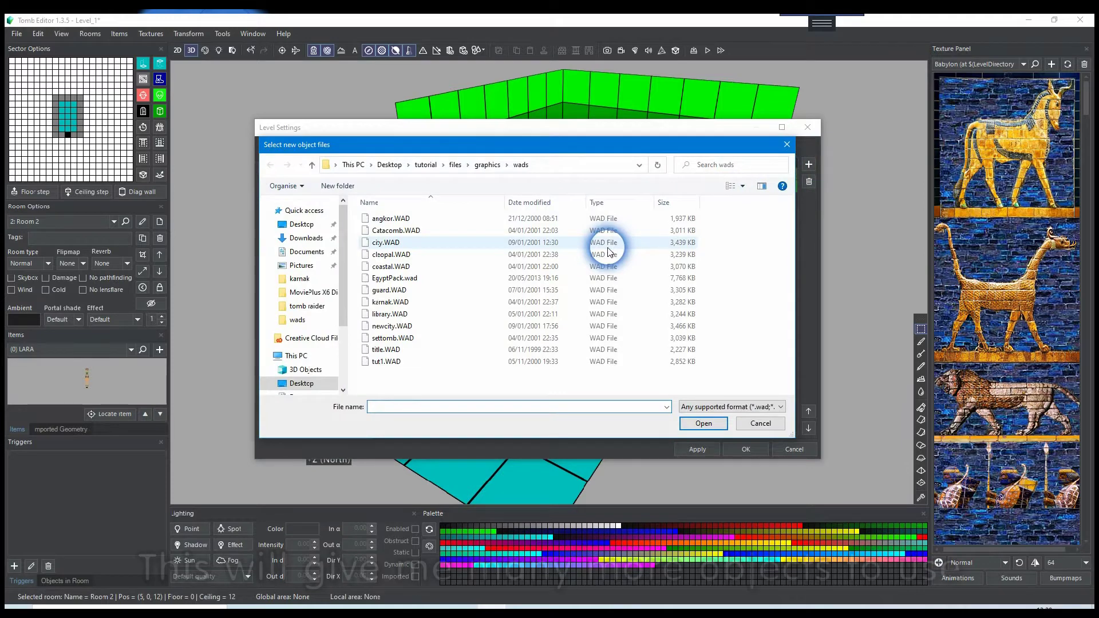
double_click(395, 267)
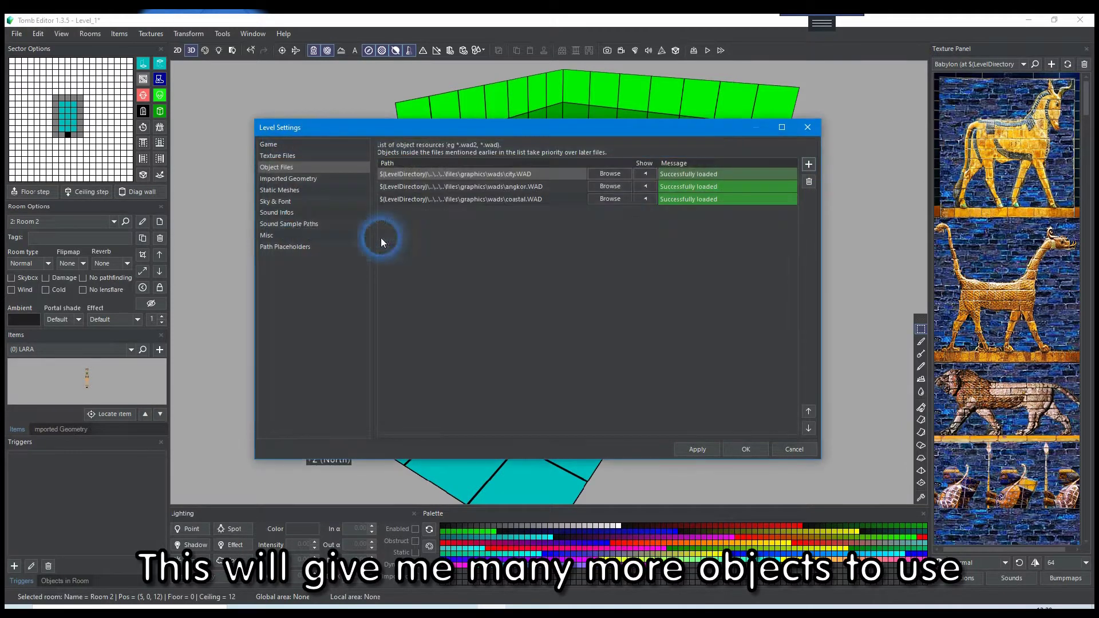
click(809, 165)
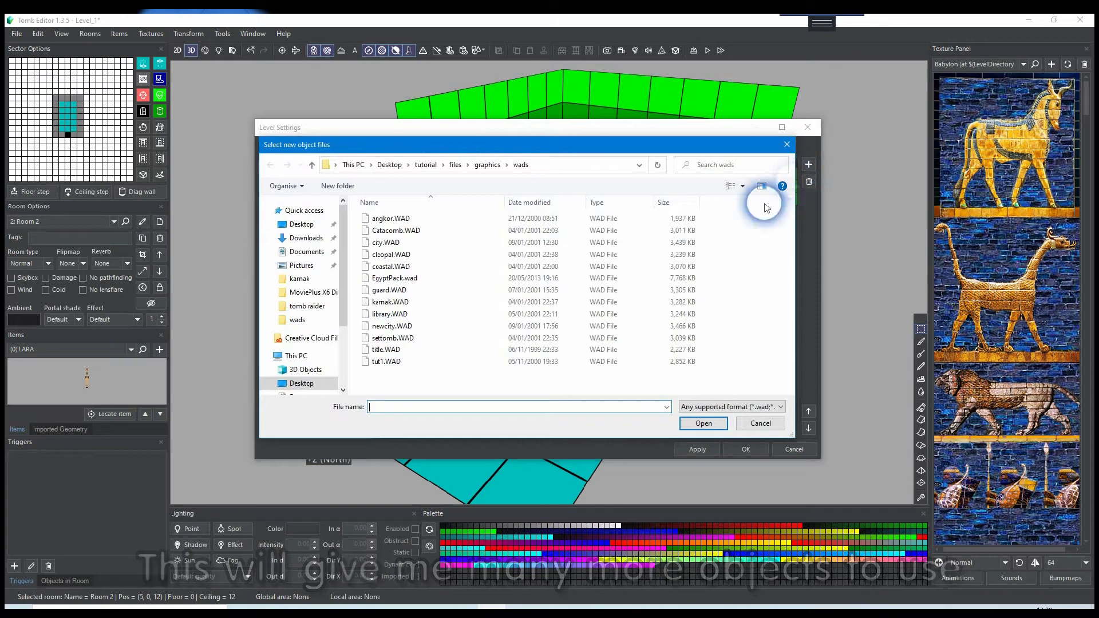
double_click(413, 314)
- Add city.WAD once more and settomb.WAD to the object files, and accept the level settings
click(809, 165)
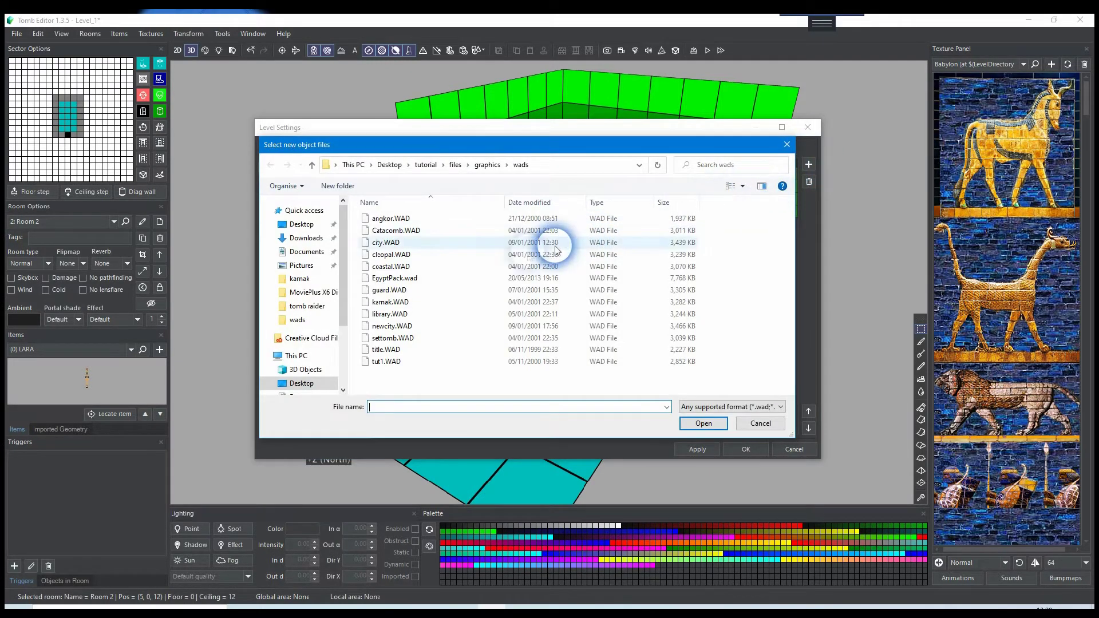
click(441, 244)
click(696, 423)
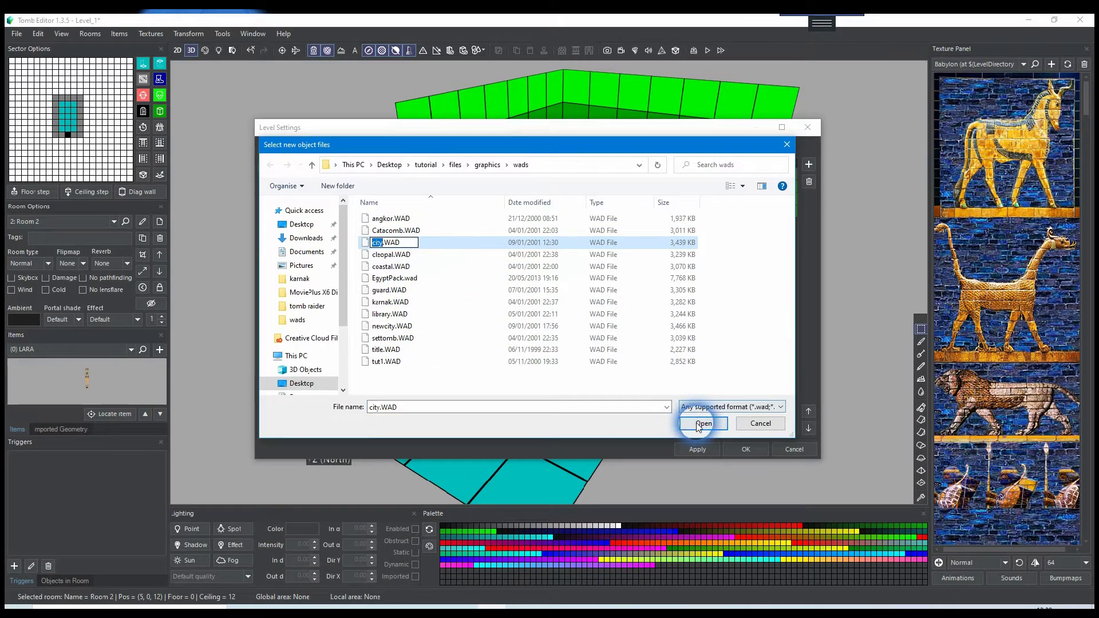
click(809, 182)
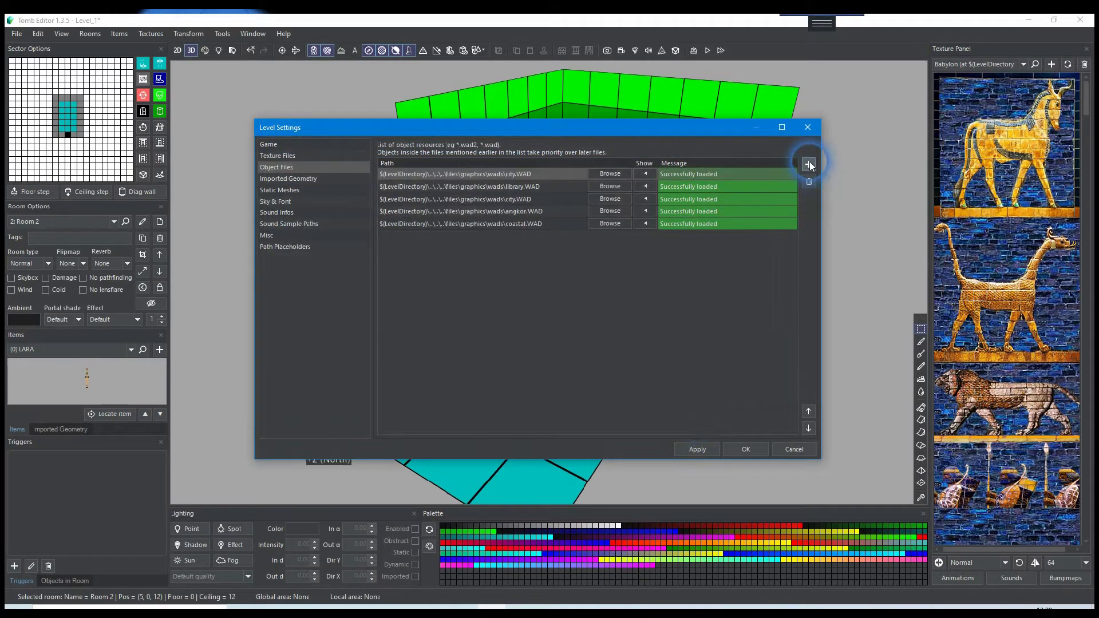
click(808, 163)
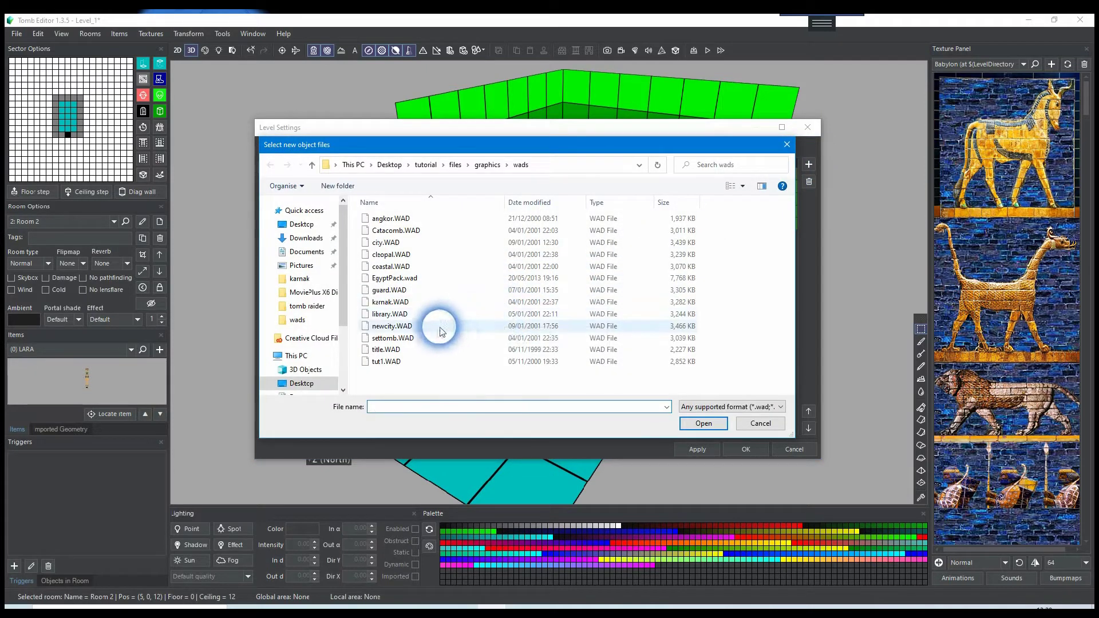
double_click(384, 339)
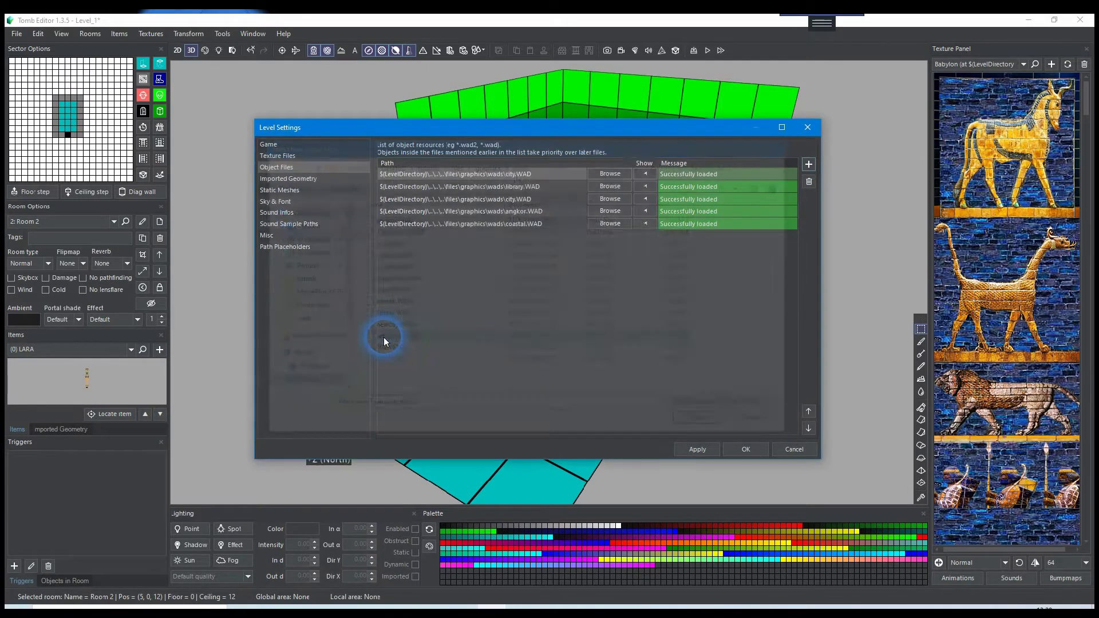
click(737, 449)
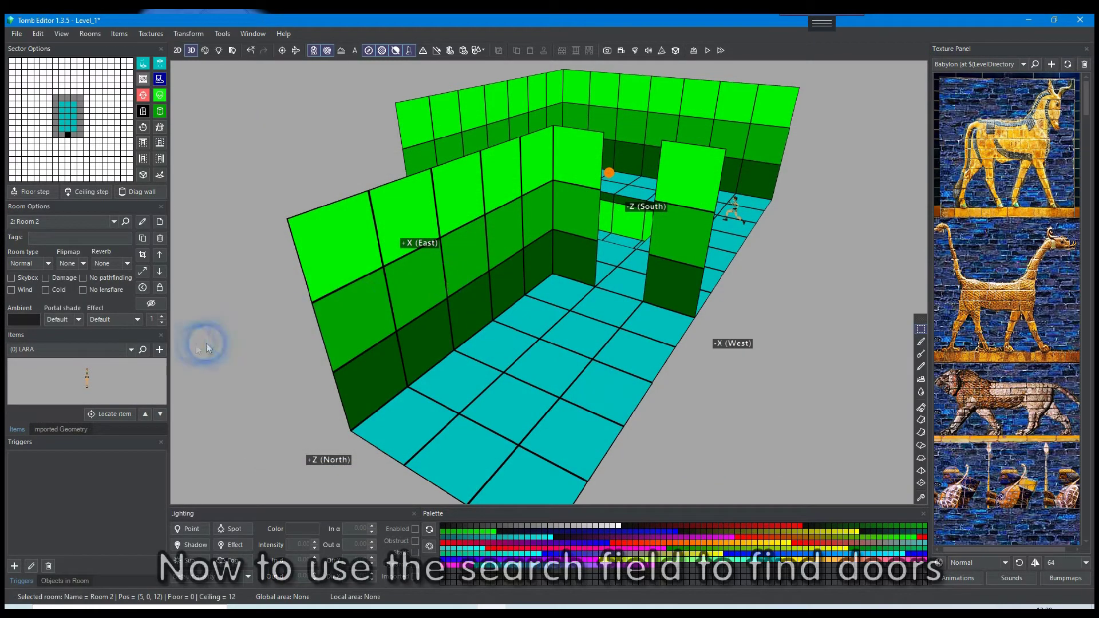
- Search the items for "door" and step through the matches to DOOR_TYPE3
click(141, 351)
click(120, 362)
text(door)
key(Return)
click(95, 373)
key(Return)
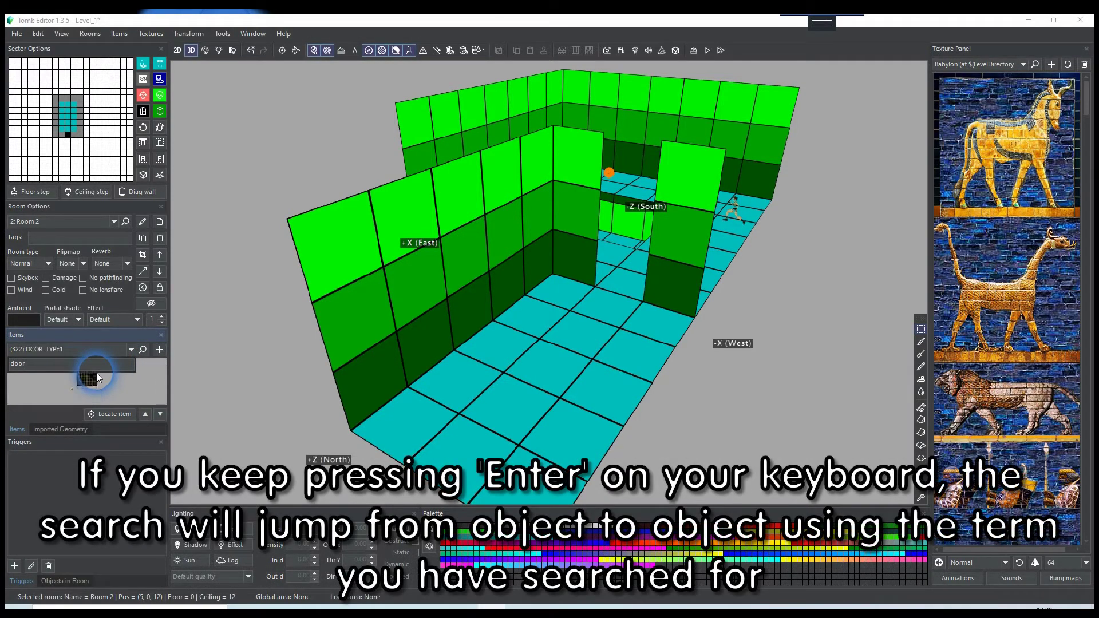
key(Return)
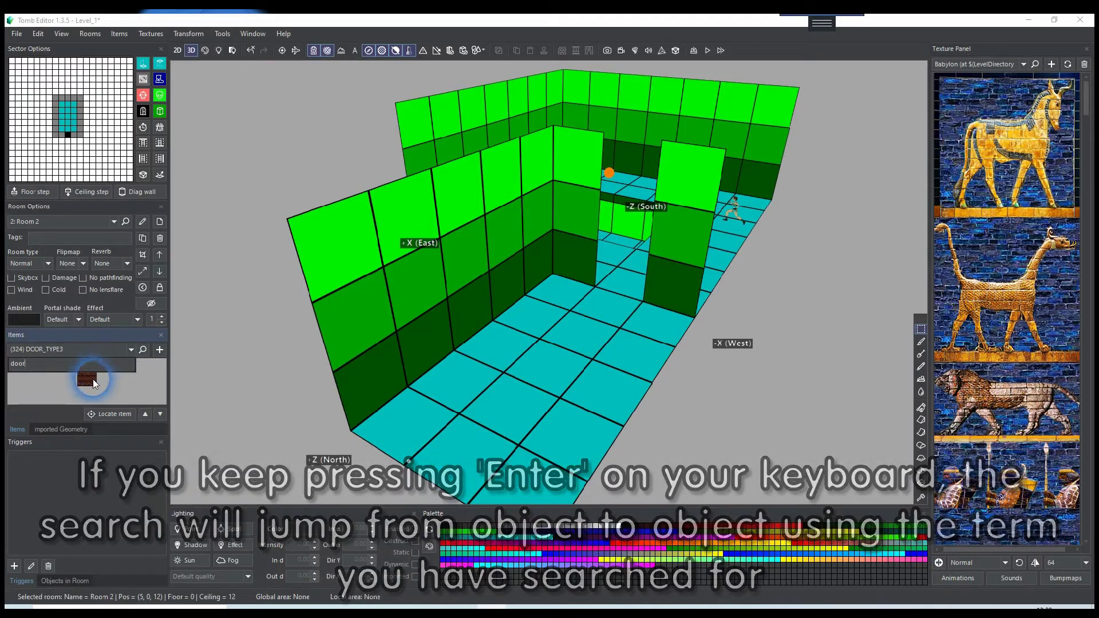
- Place DOOR_TYPE3 on the middle floor sector beside the opening in Room 2's south wall and align it with the doorway
drag(87, 382, 589, 316)
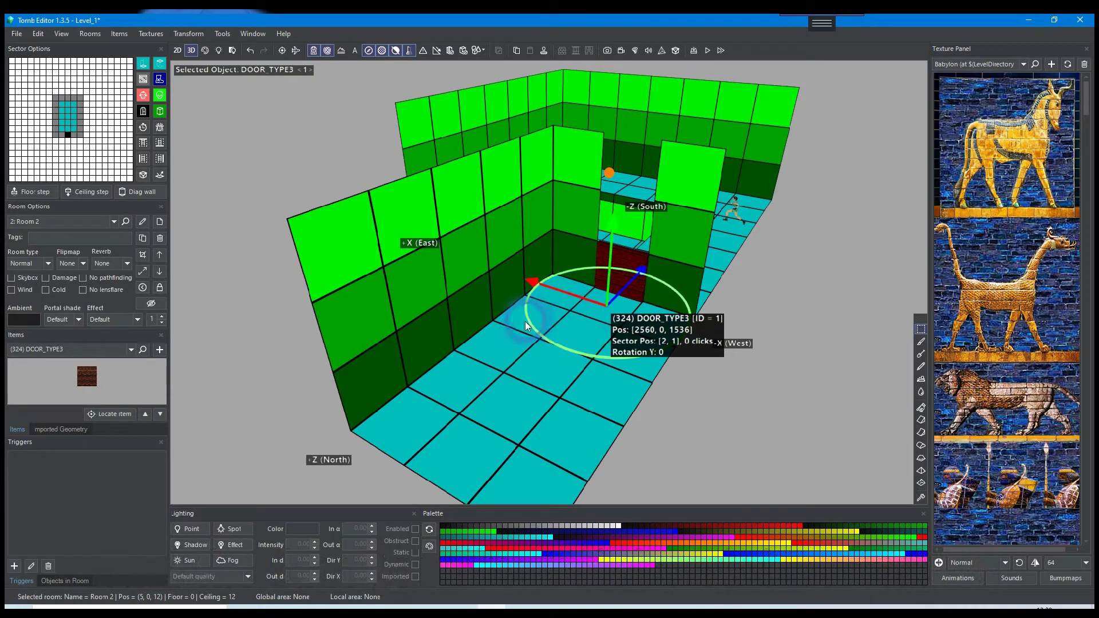
drag(528, 316, 666, 269)
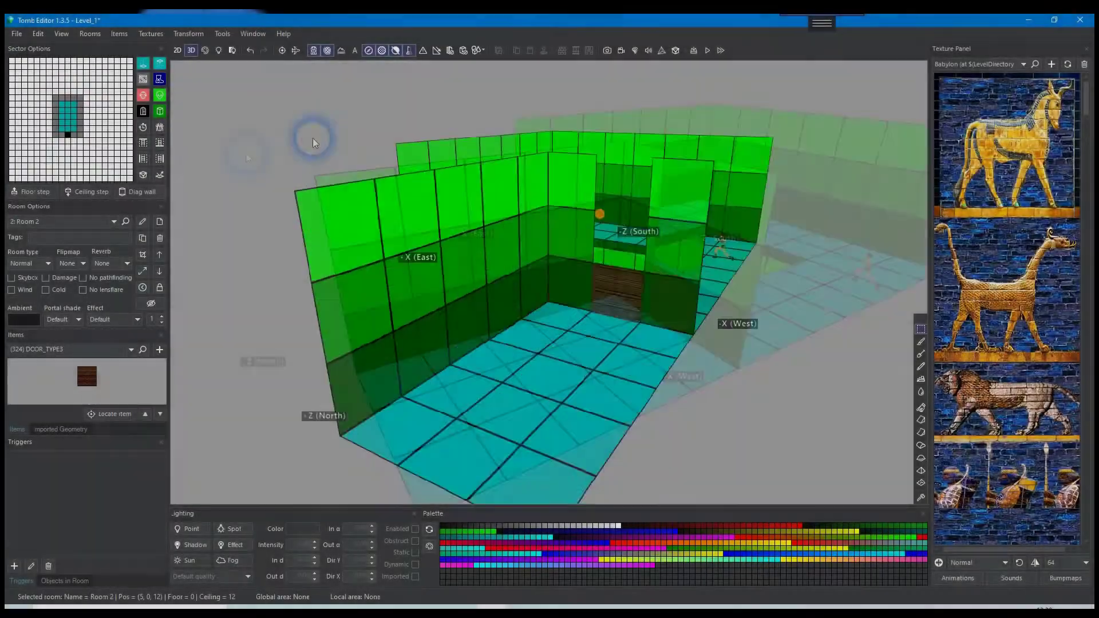
right_drag(313, 138, 826, 204)
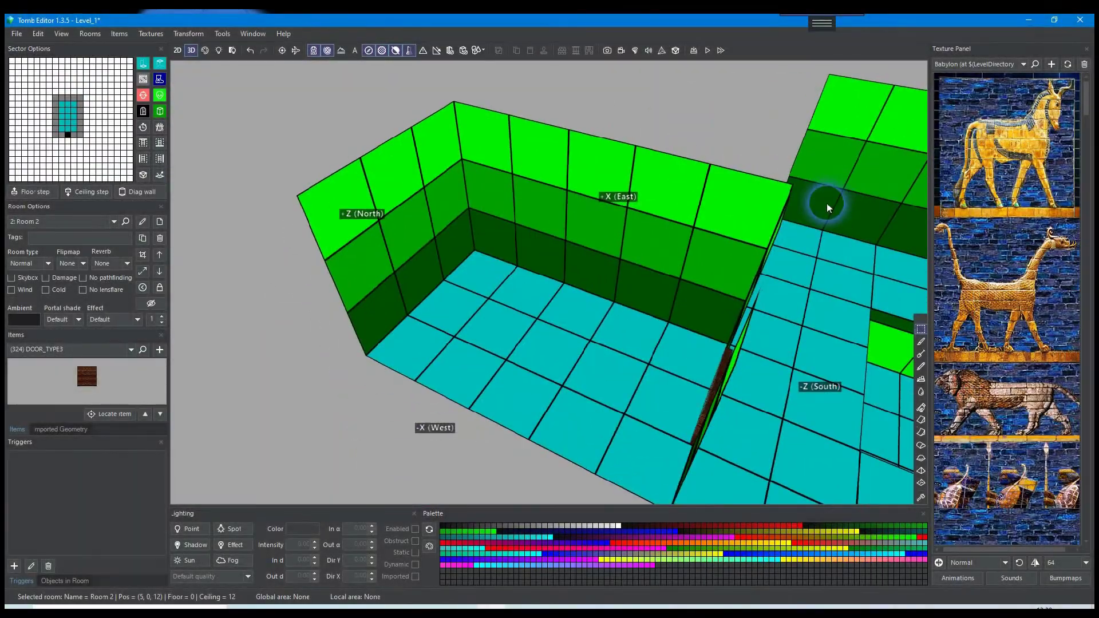
- Turn the sector on the west side of the door in Room 2 into a wall and divide it with Grid walls in 3
right_drag(562, 401, 845, 233)
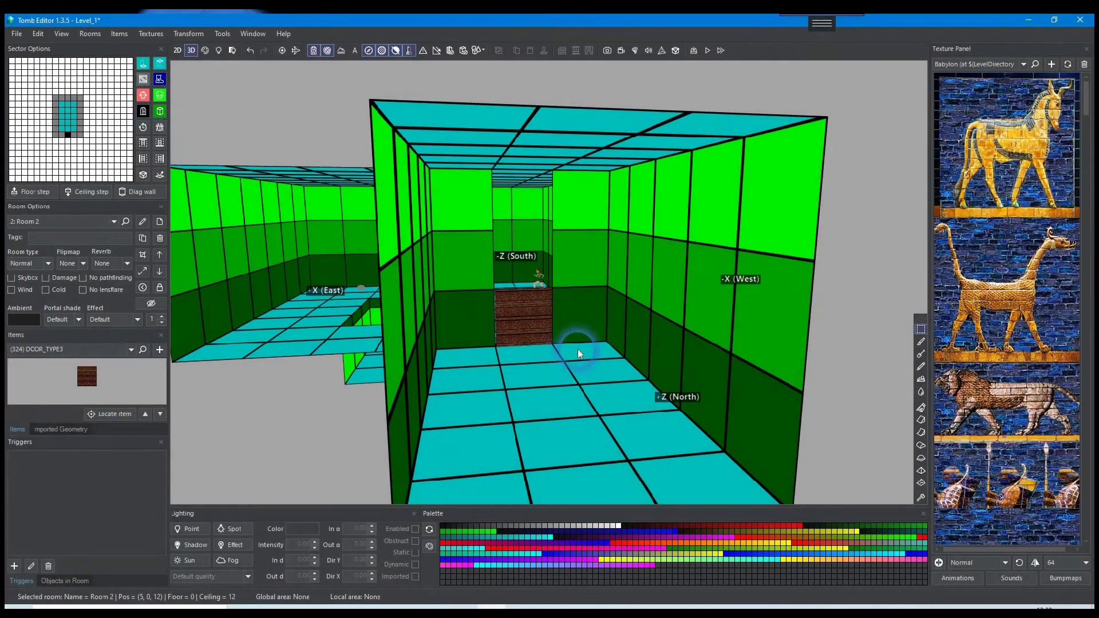
click(578, 350)
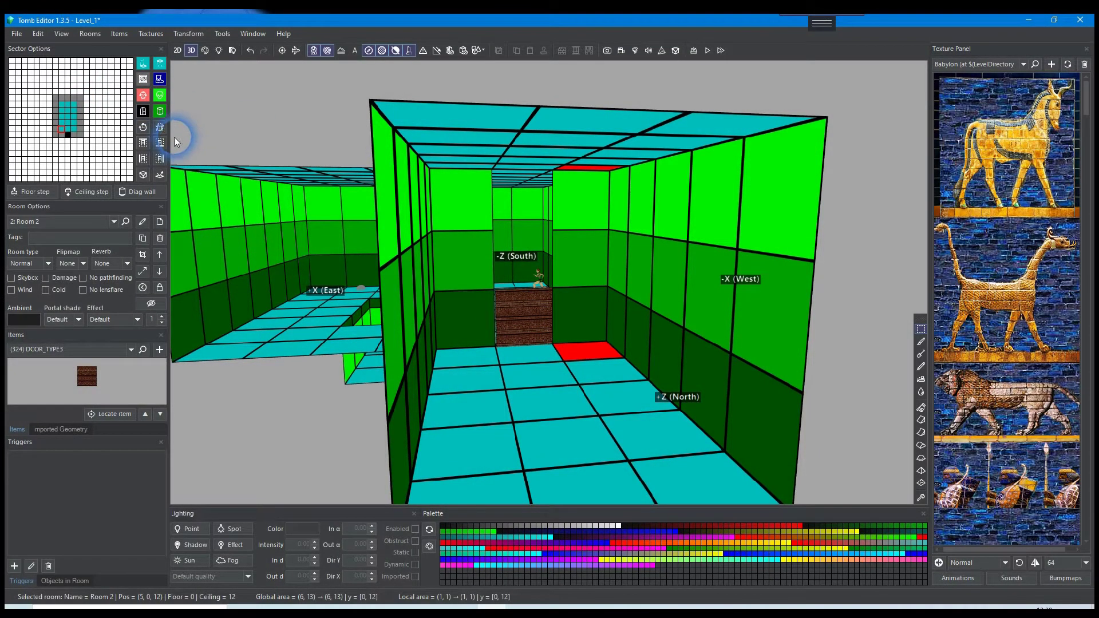
click(161, 112)
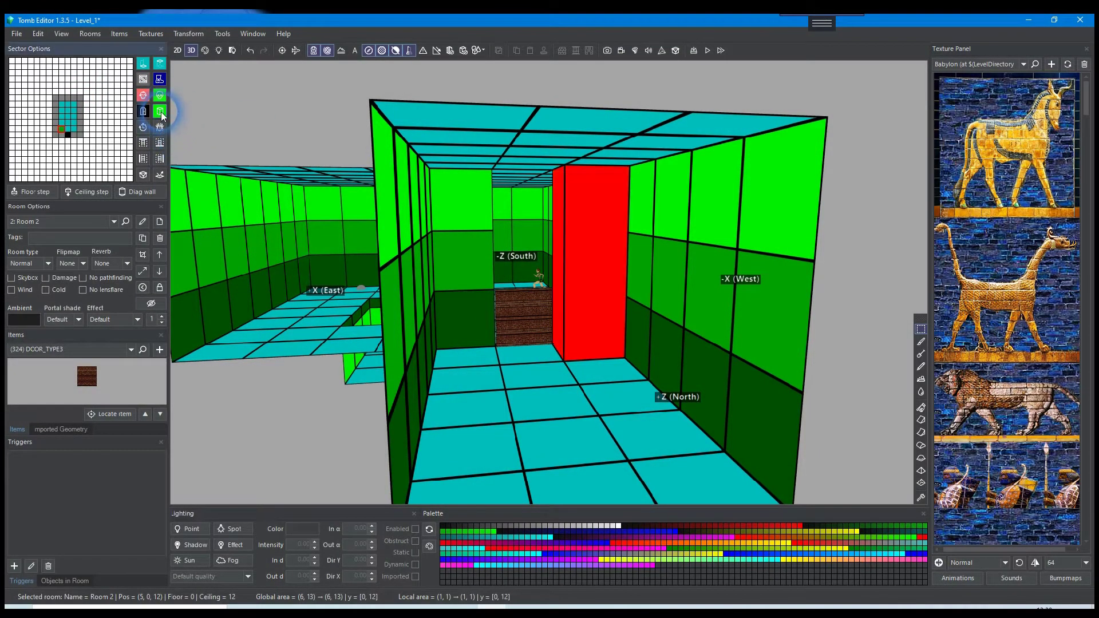
click(189, 34)
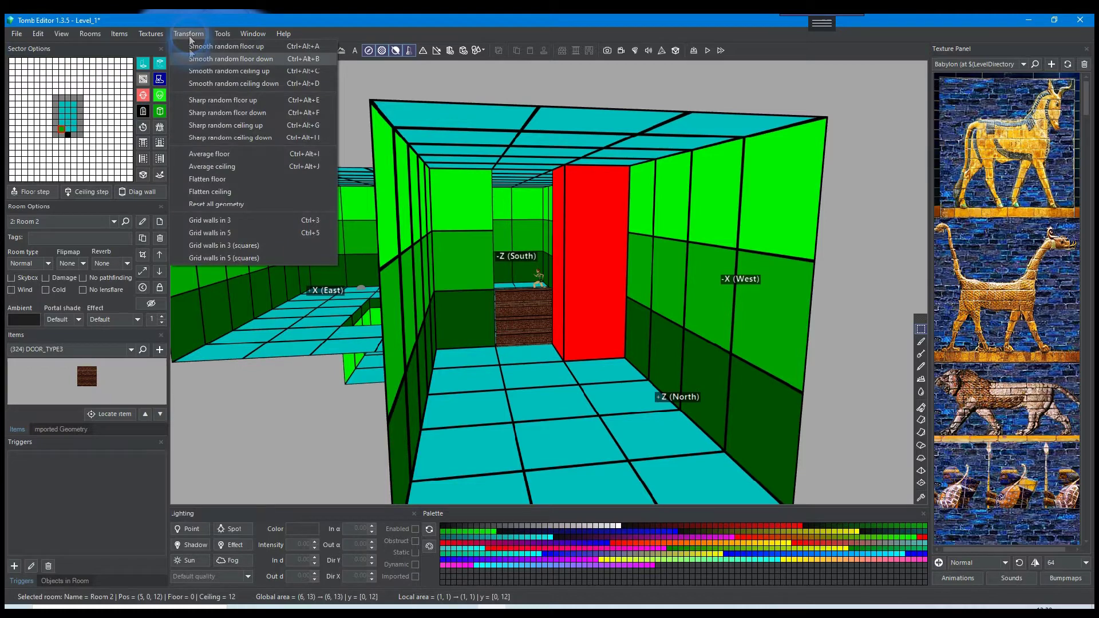
click(214, 221)
- Turn the sector on the east side of the door into a wall and divide it with Grid walls in 3
right_drag(258, 268, 418, 330)
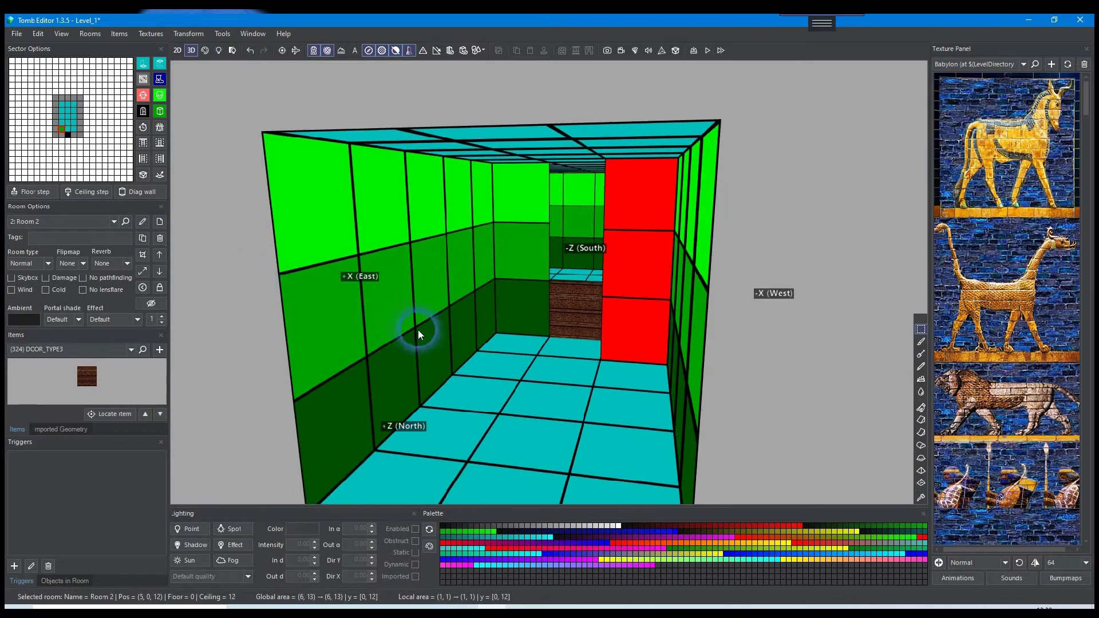
click(505, 341)
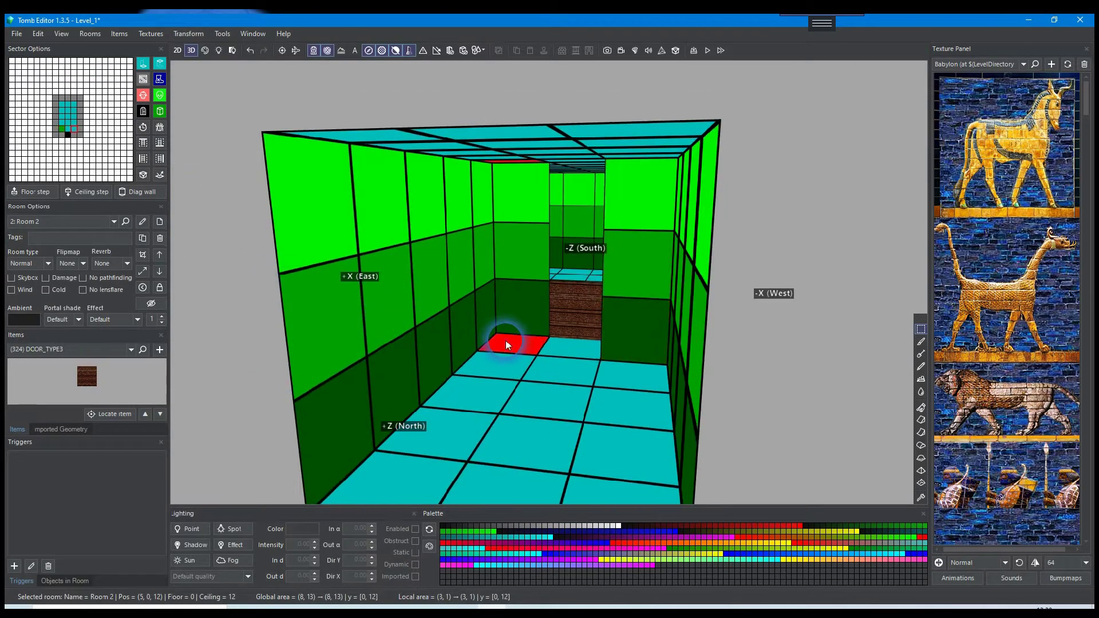
click(162, 110)
click(189, 34)
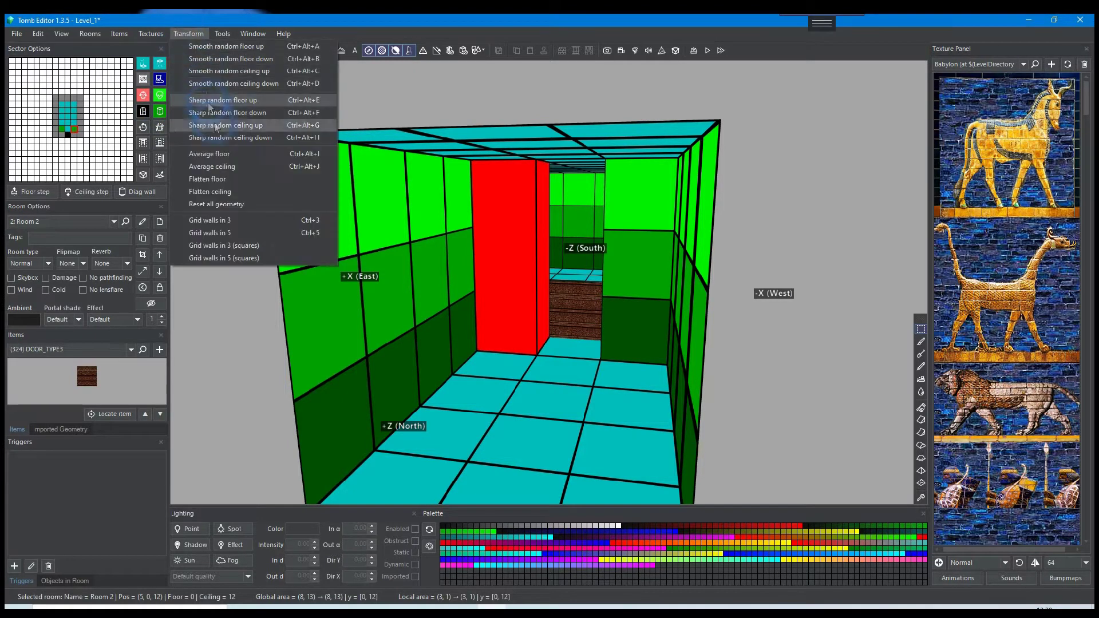
click(218, 220)
- Lower the ceiling of the middle sector between the two new walls to height 4 with the Drag tool
right_drag(345, 253, 378, 195)
click(546, 197)
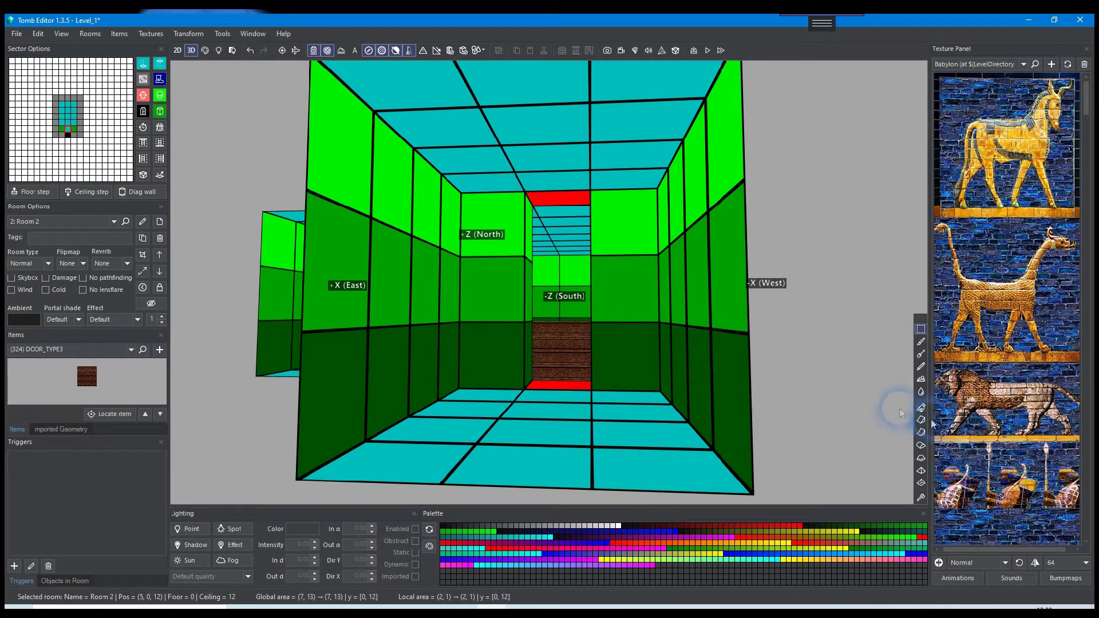
click(921, 407)
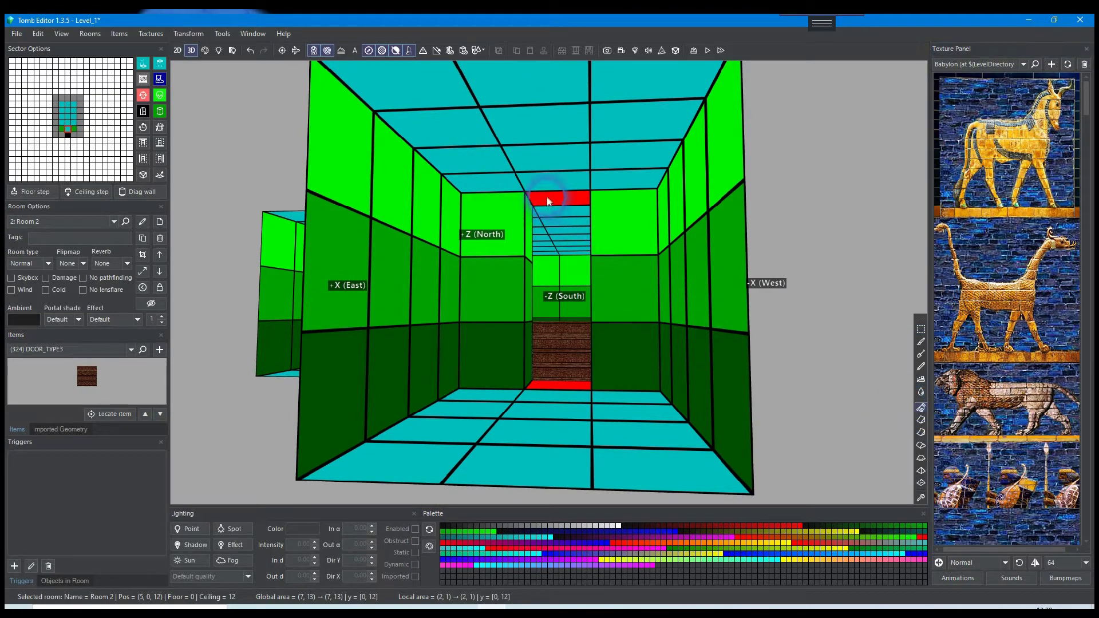
right_drag(565, 276, 160, 330)
scroll(1039, 314, down, 2)
scroll(689, 358, down, 2)
right_drag(689, 362, 548, 297)
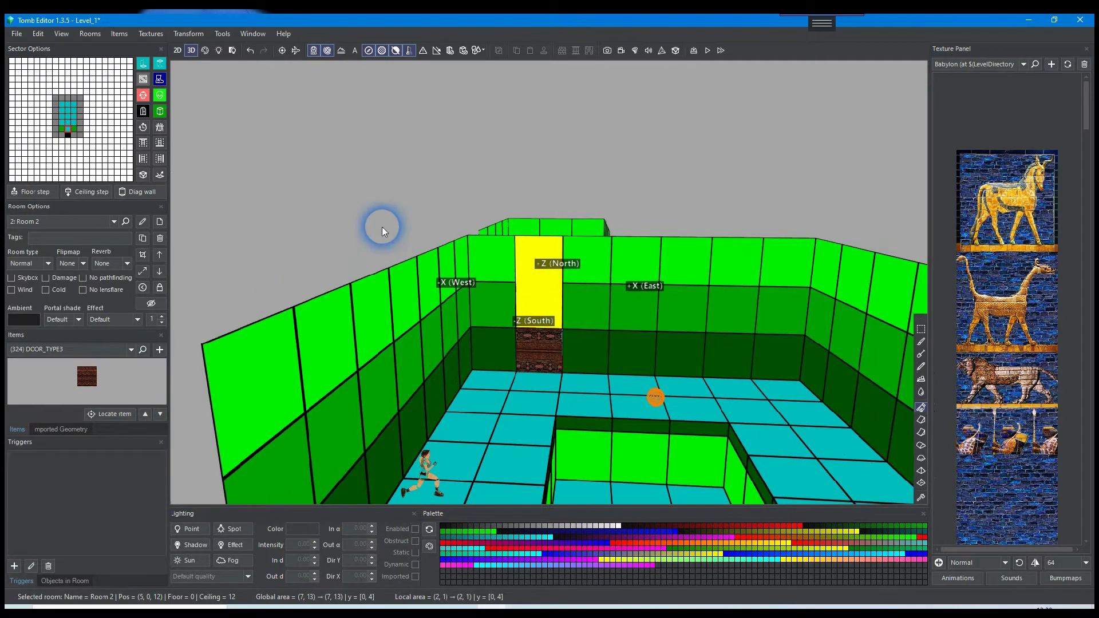
- Switch to face editing mode and load the arctic texture file from the Extra Textures folder
click(204, 50)
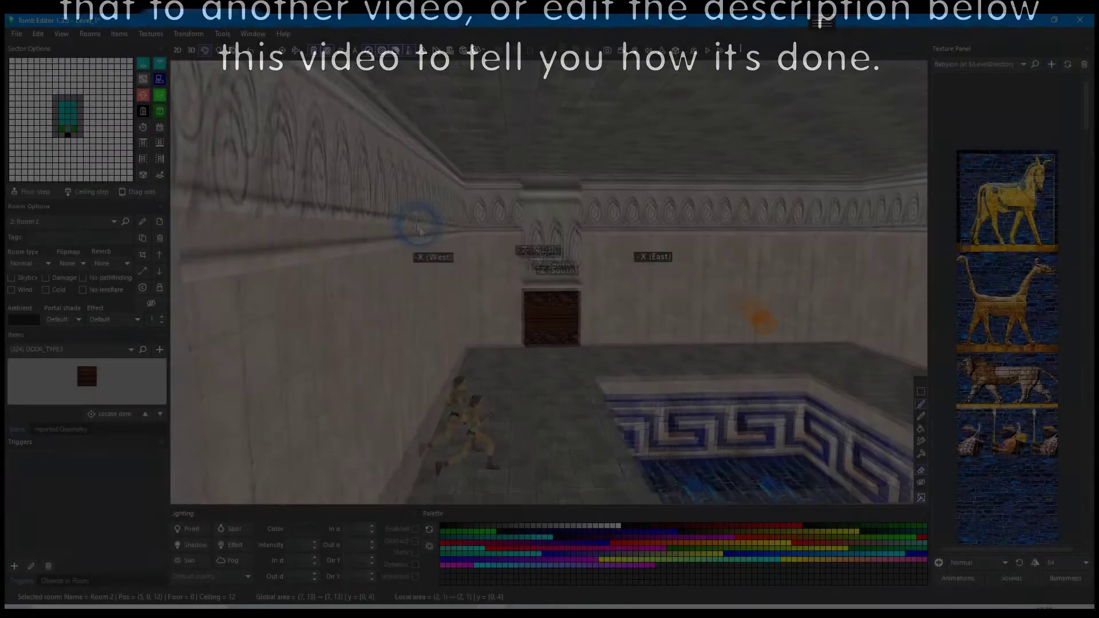
right_drag(417, 215, 393, 233)
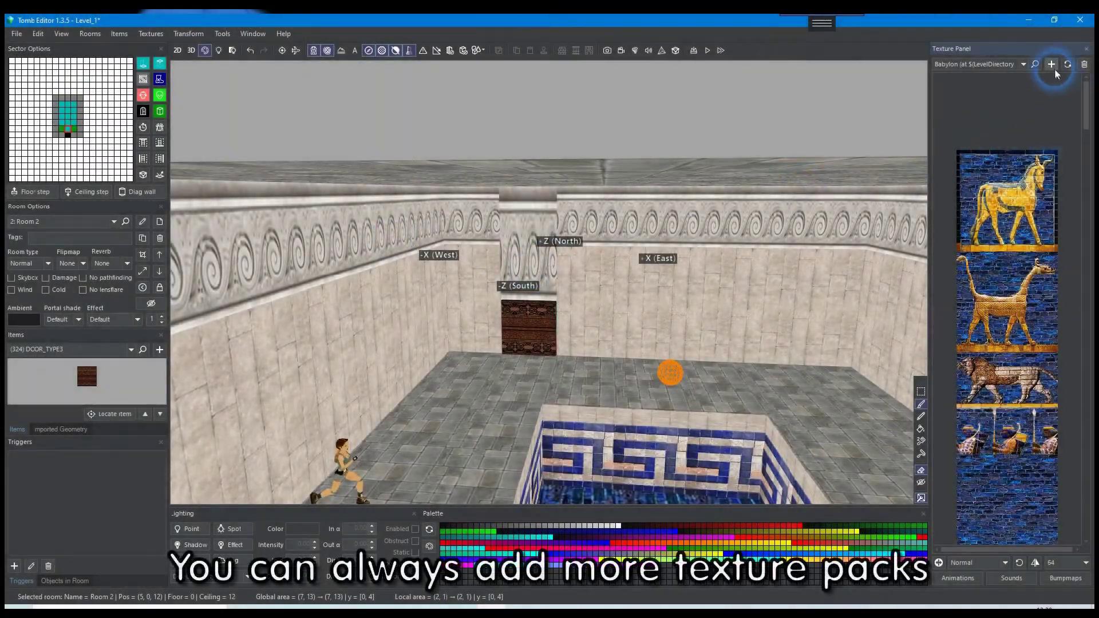
click(1053, 66)
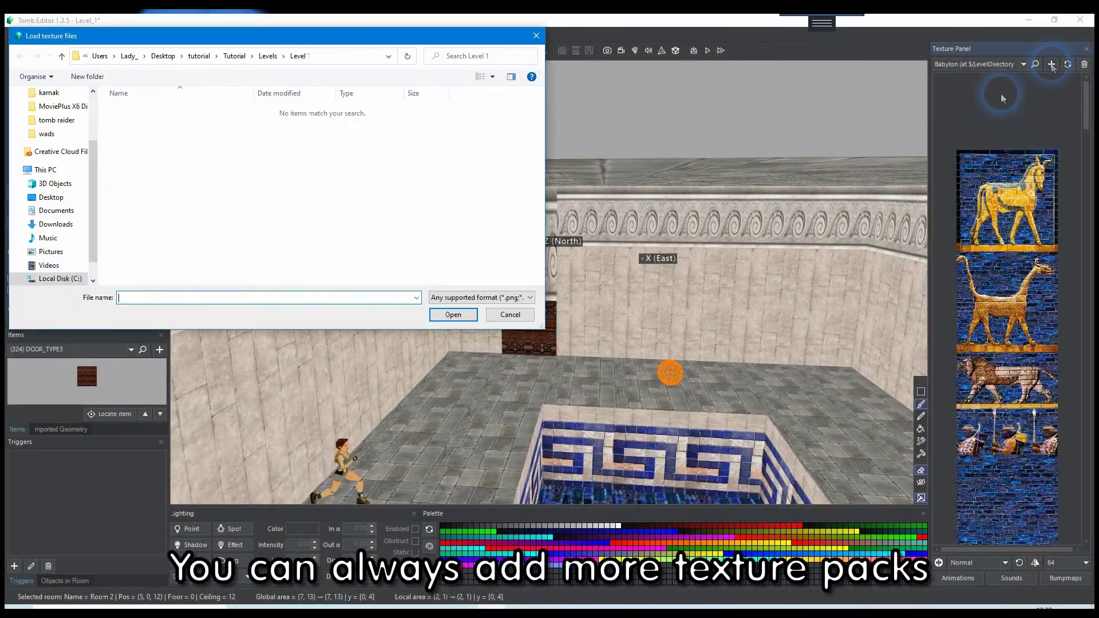
click(194, 57)
double_click(138, 109)
double_click(139, 110)
double_click(143, 195)
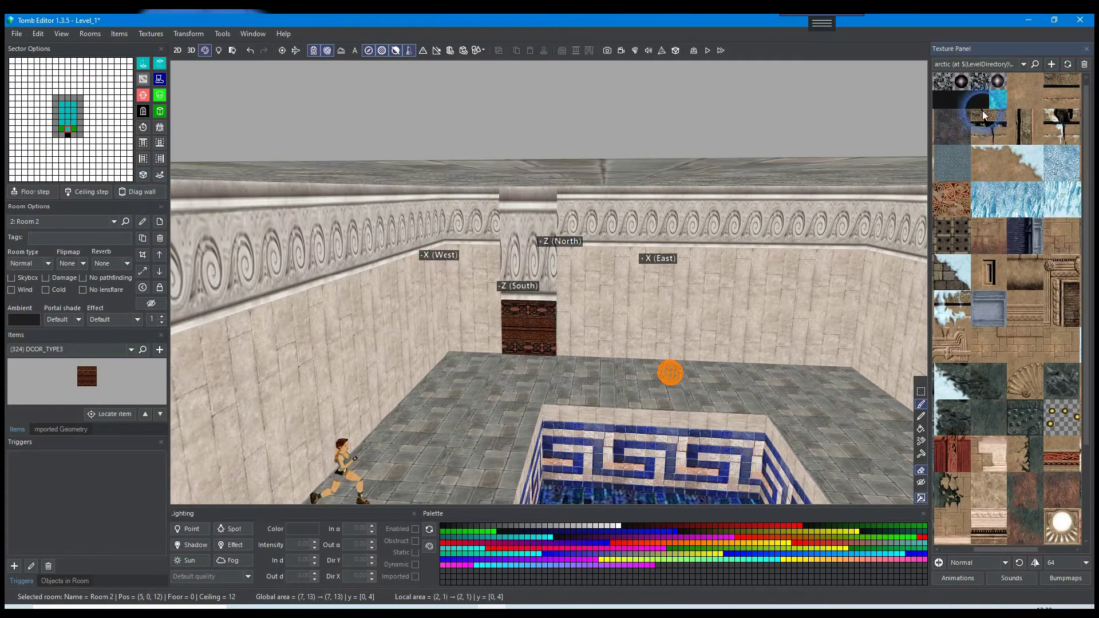
- Load the eden texture file from the Extra Textures folder as an additional texture set
click(1051, 63)
click(196, 57)
double_click(136, 109)
double_click(133, 109)
scroll(183, 133, down, 3)
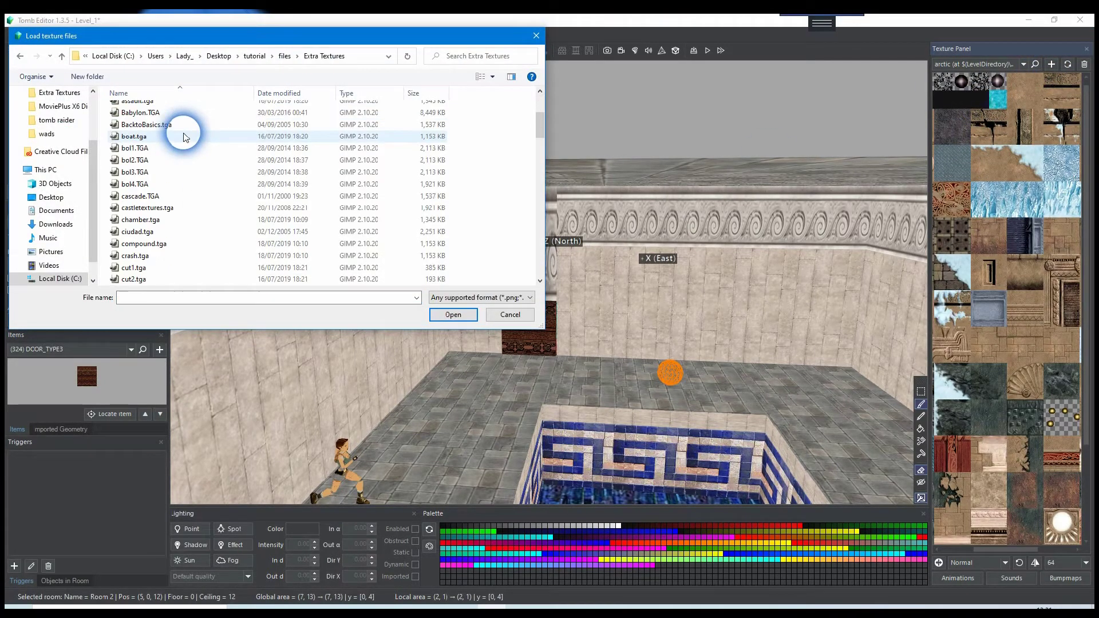
scroll(183, 136, down, 3)
double_click(160, 232)
- Load the area56 texture file from the Extra Textures folder and look through its textures
click(1051, 64)
click(194, 56)
double_click(127, 111)
double_click(128, 110)
double_click(150, 204)
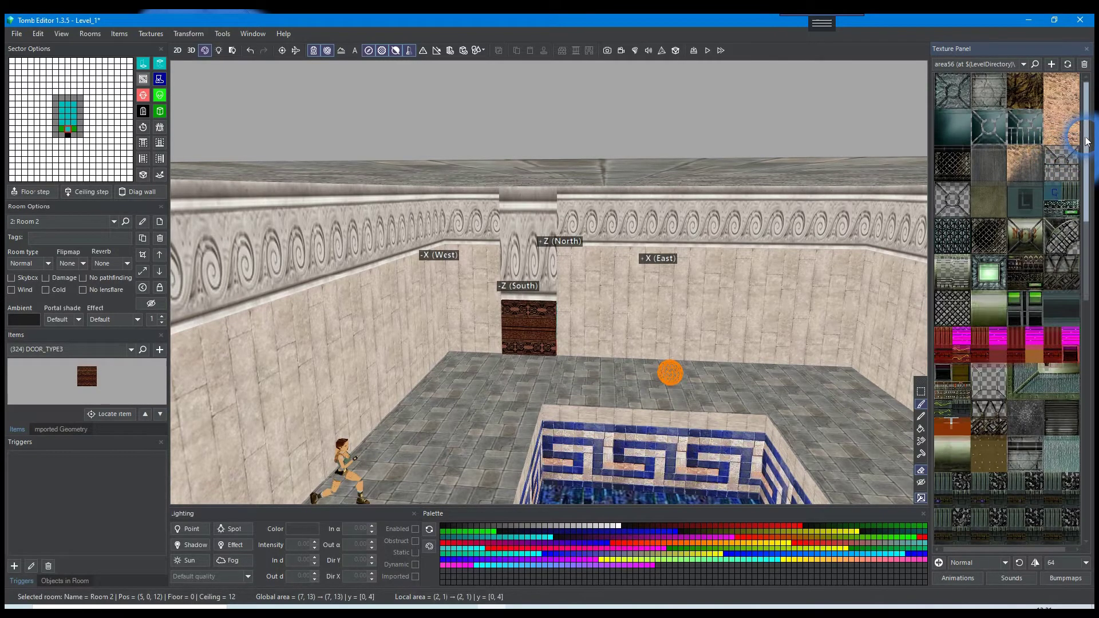
scroll(1094, 162, down, 3)
drag(1094, 162, 1087, 351)
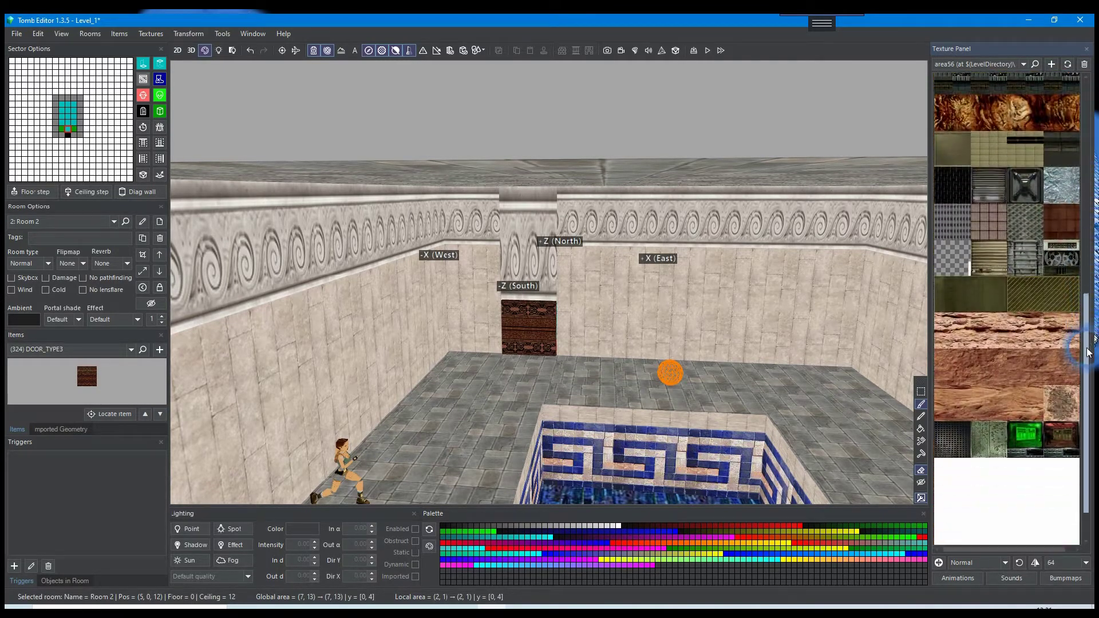
- Switch back to the Babylon texture set and apply its fluted stone texture to the wall face above the door
click(1024, 65)
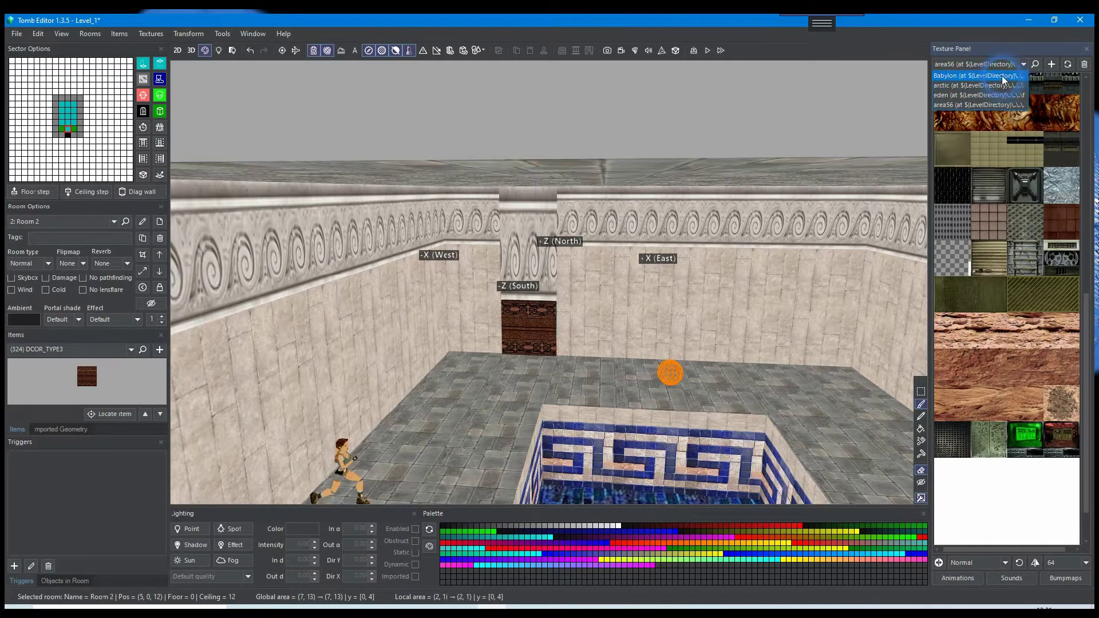
click(1002, 76)
scroll(1094, 123, down, 5)
drag(1094, 123, 1094, 246)
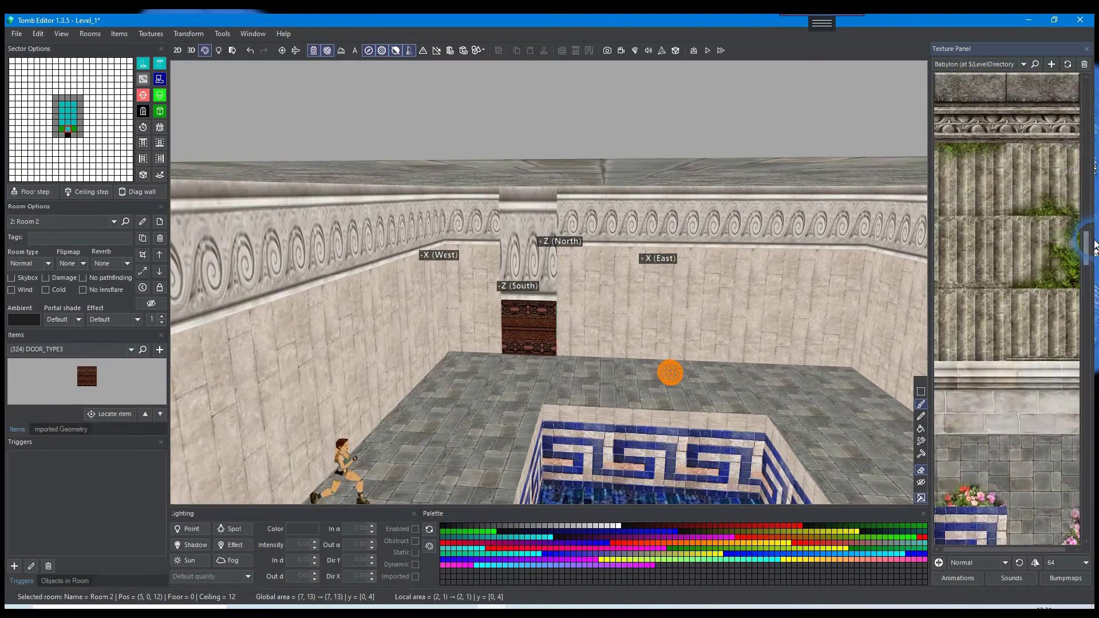
drag(939, 218, 960, 257)
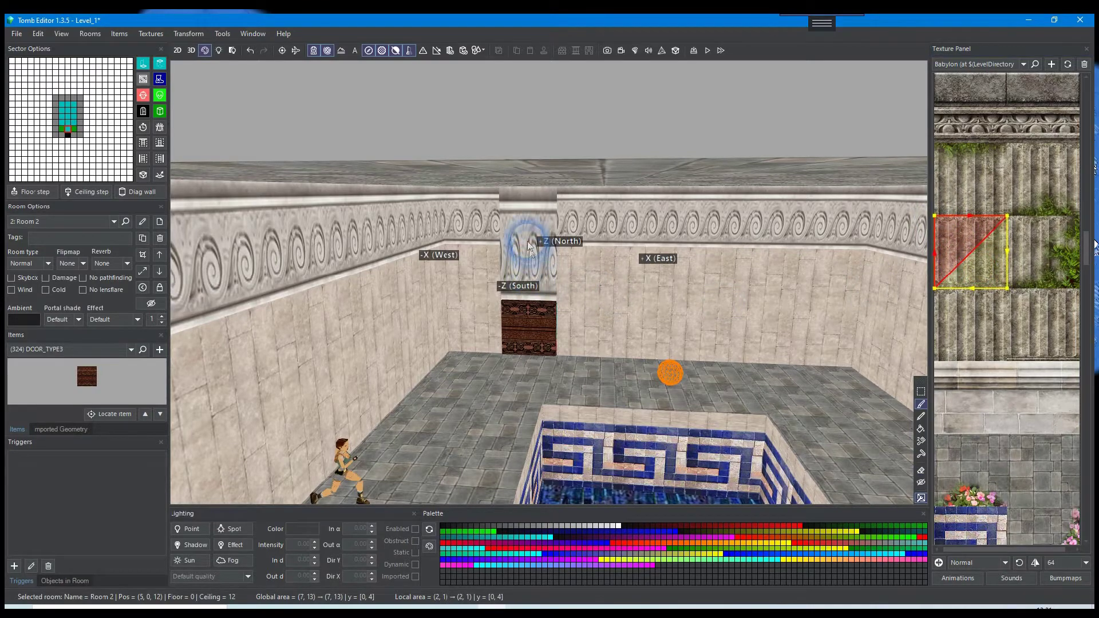
click(524, 225)
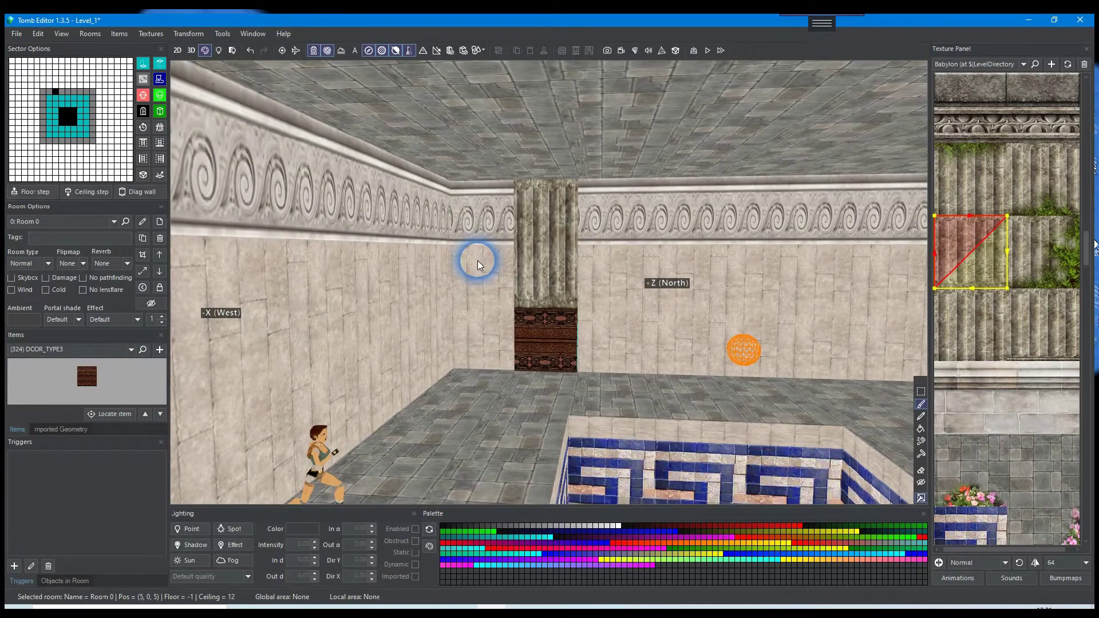
- Try the fluted stone texture on the wall face on the west side of the door in Room 0 and undo it
scroll(477, 260, down, 2)
right_drag(494, 261, 486, 270)
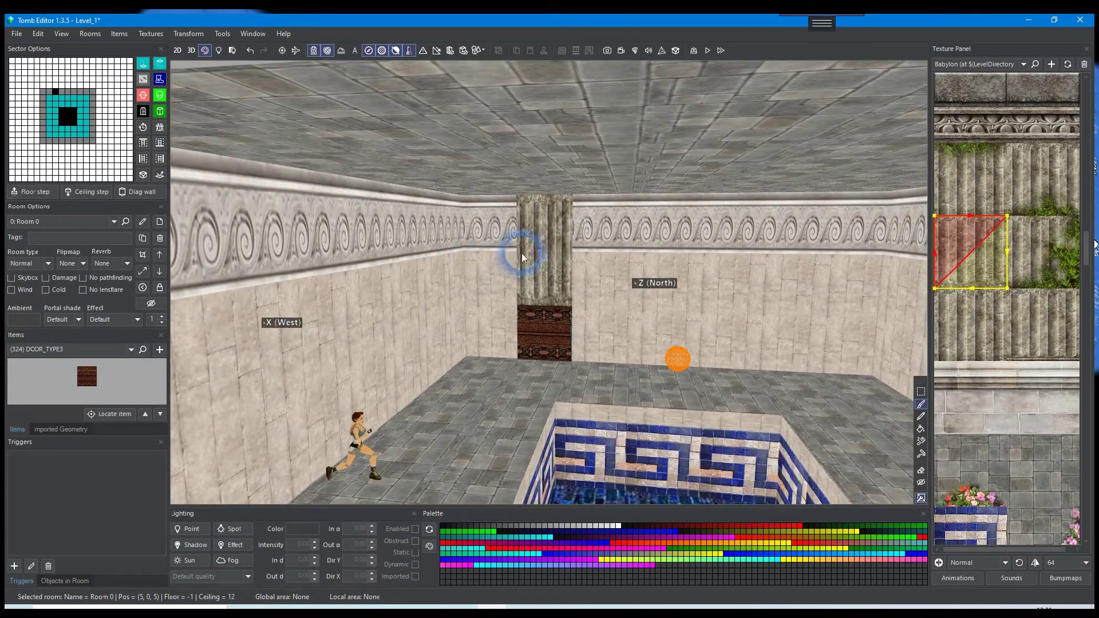
click(515, 270)
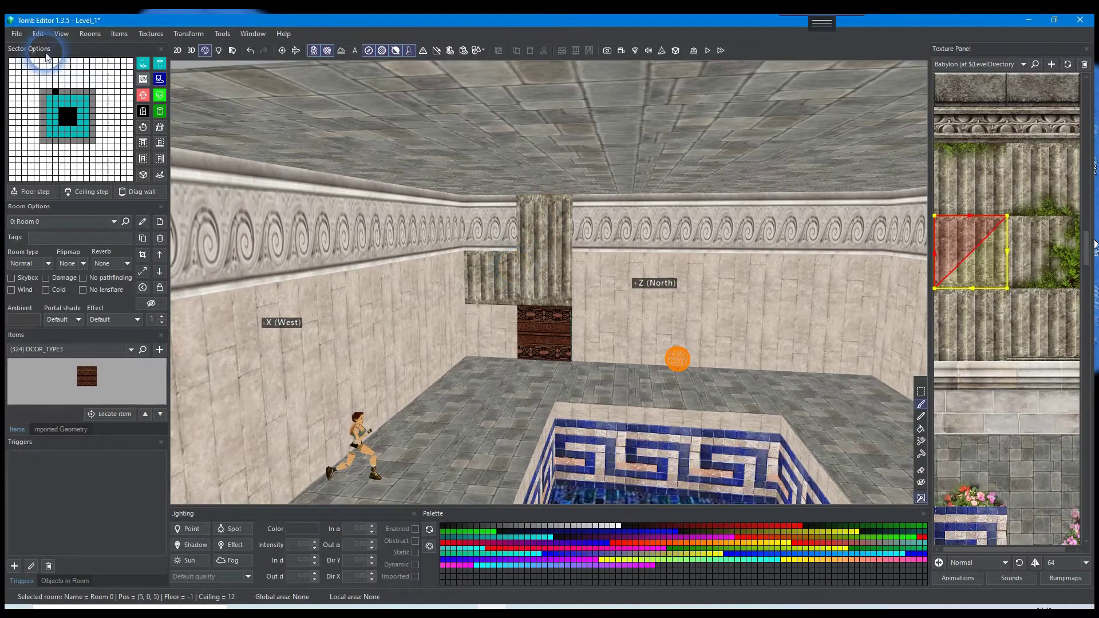
click(40, 33)
click(54, 50)
- In Room 2, apply the fluted stone texture above the door and cover the floor with the grey paving texture
right_drag(411, 252, 910, 297)
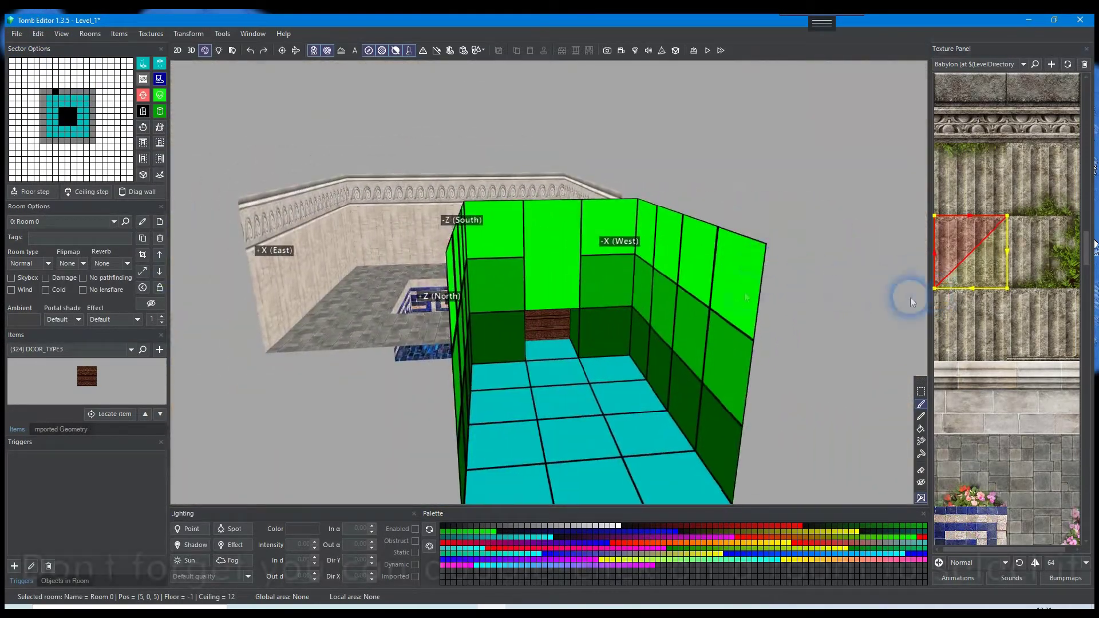
right_drag(483, 225, 383, 237)
double_click(461, 360)
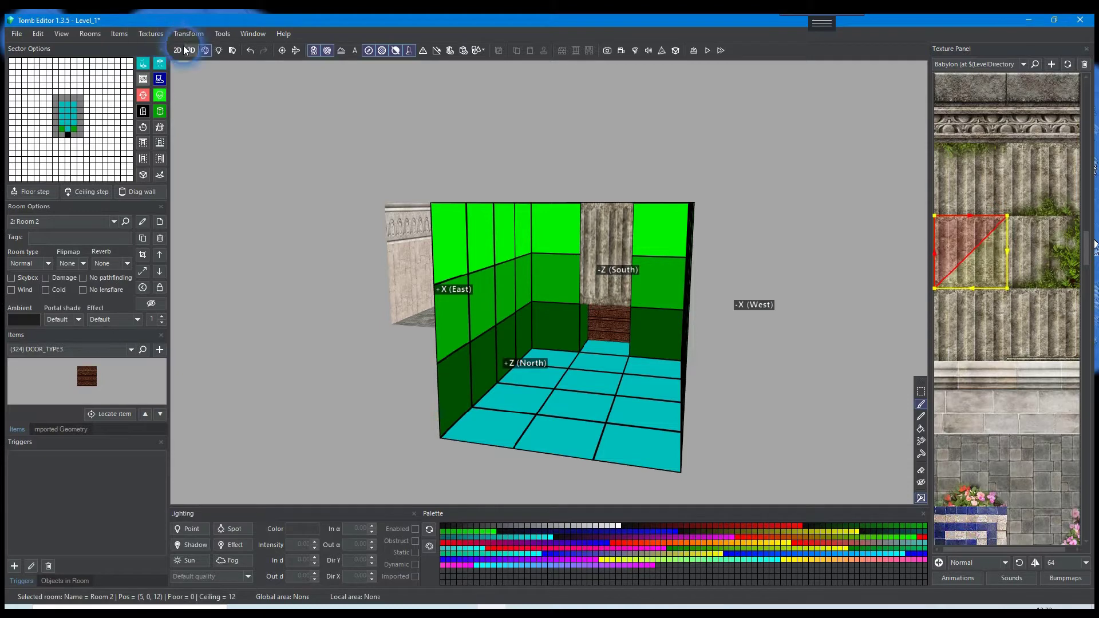
click(1043, 469)
mouse_move(507, 375)
mouse_down()
mouse_move(623, 443)
mouse_move(647, 372)
mouse_move(608, 347)
mouse_up()
right_drag(608, 347, 615, 372)
- Try the pale stone cornice texture on the top row of Room 2's south and west walls
drag(954, 379, 948, 400)
click(991, 412)
scroll(991, 410, down, 1)
click(951, 359)
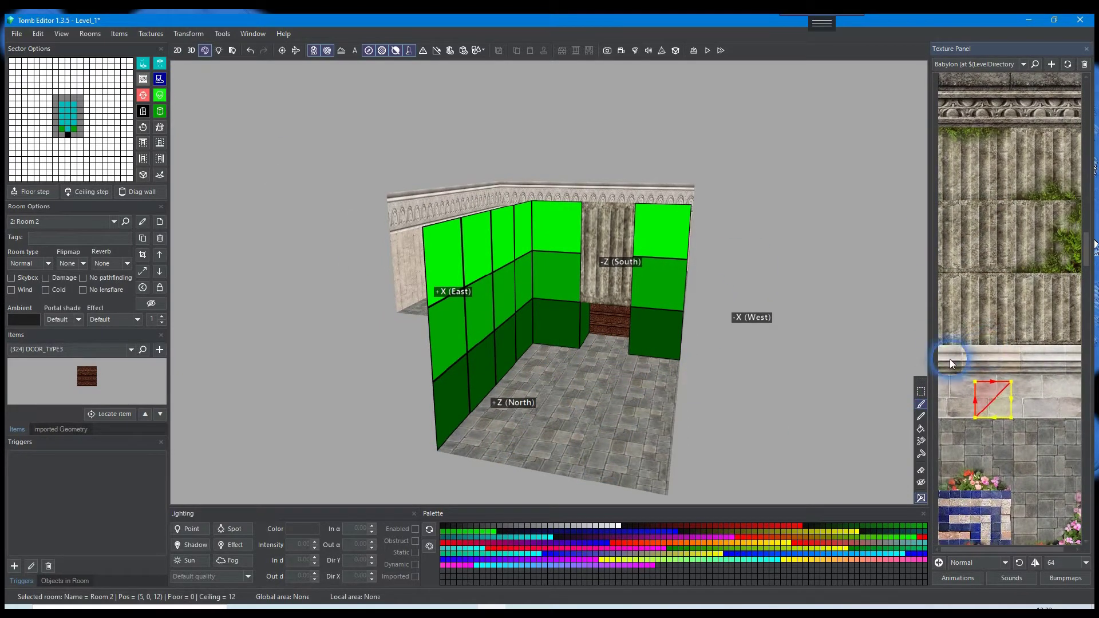
right_drag(564, 218, 648, 211)
drag(649, 212, 792, 240)
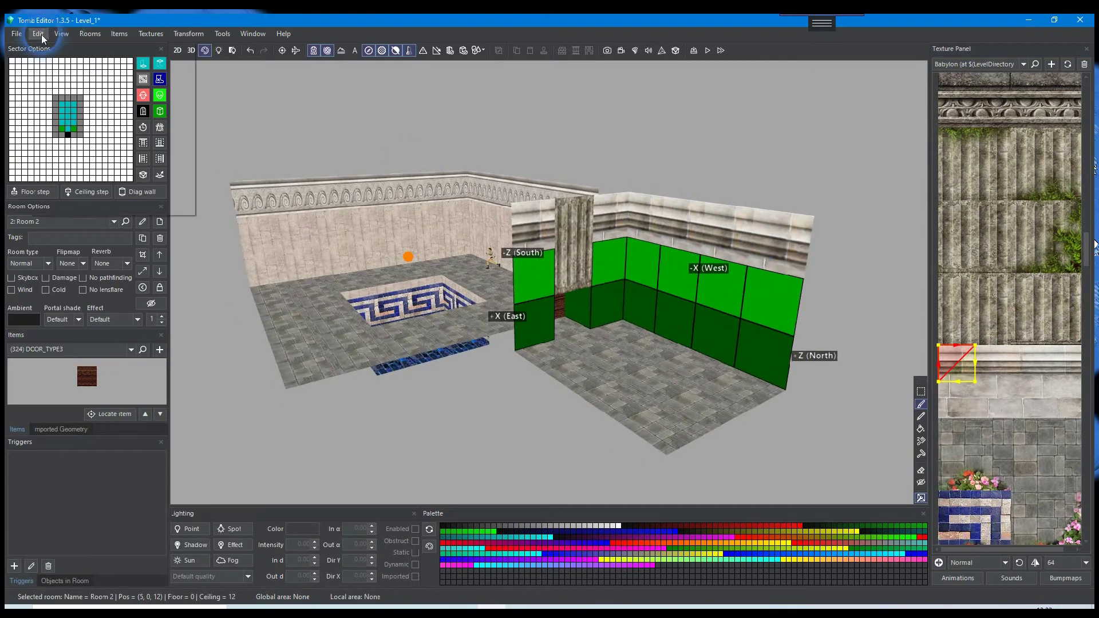
- Undo the cornice texture strokes on Room 2's upper walls
click(41, 34)
click(69, 48)
click(42, 34)
click(69, 48)
click(41, 34)
click(68, 48)
right_drag(779, 143, 799, 266)
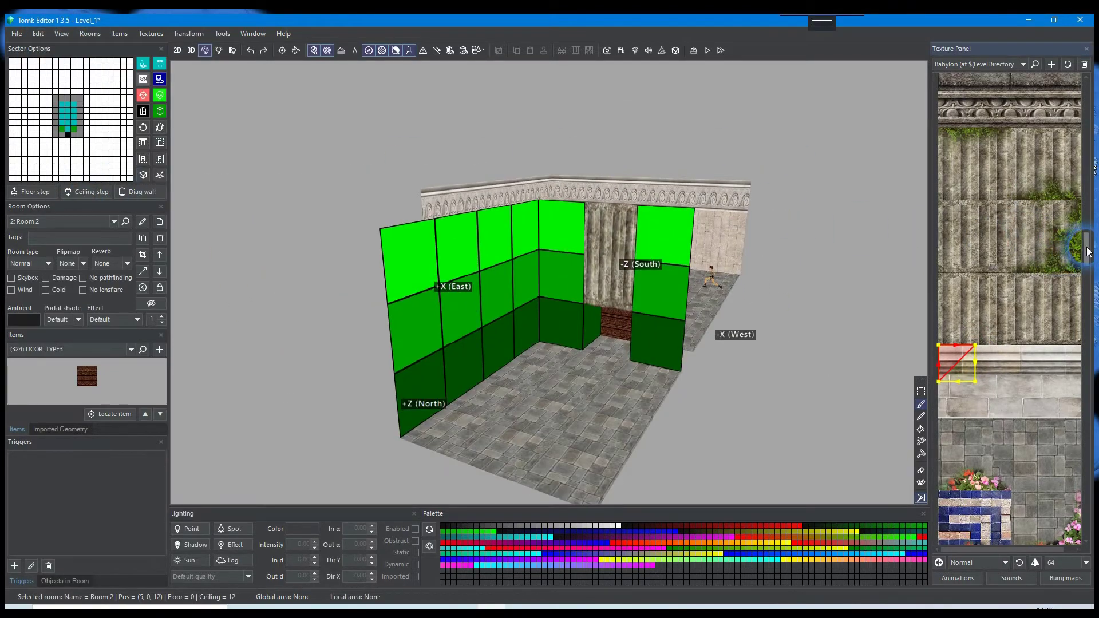
- Apply the carved square panel texture to Room 2's south wall faces on both sides of the door
scroll(1007, 286, down, 10)
click(968, 397)
drag(561, 223, 557, 311)
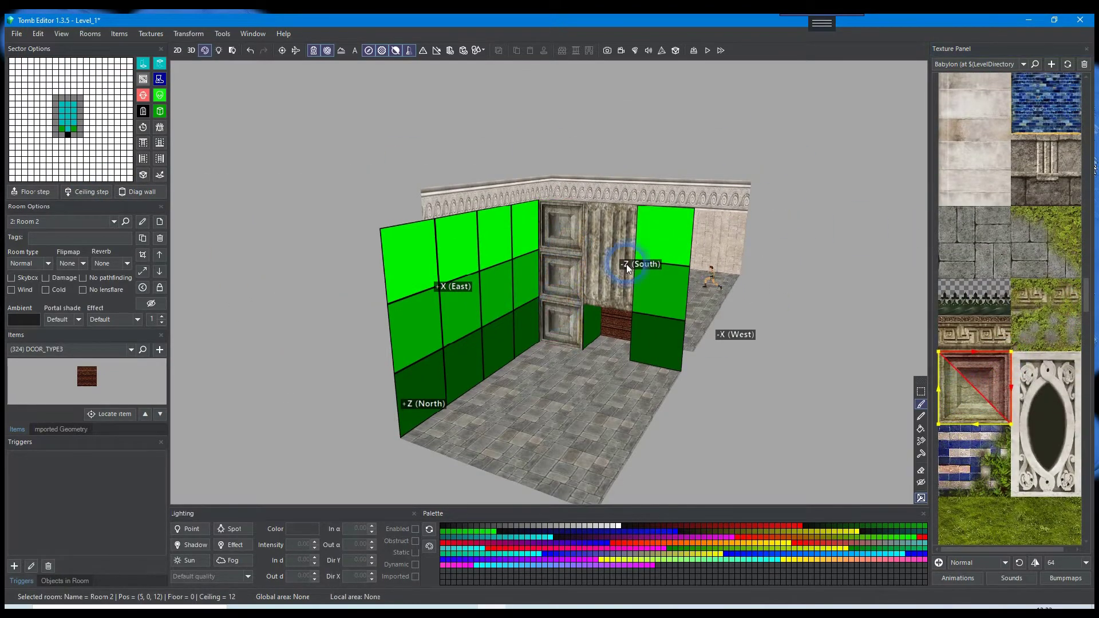
drag(658, 343, 664, 229)
- Cover the remaining wall faces of Room 2 with the carved square panel texture
right_drag(664, 229, 639, 205)
mouse_move(640, 205)
mouse_down()
mouse_move(610, 273)
mouse_move(744, 317)
mouse_up()
right_drag(743, 318, 565, 165)
drag(638, 180, 567, 234)
mouse_move(566, 234)
right_down()
mouse_move(504, 237)
mouse_move(715, 349)
mouse_move(558, 226)
right_up()
mouse_move(558, 226)
mouse_down()
mouse_move(393, 272)
mouse_move(423, 352)
mouse_up()
mouse_move(423, 352)
right_down()
mouse_move(497, 321)
mouse_move(599, 340)
mouse_move(605, 311)
mouse_move(524, 332)
mouse_move(523, 363)
mouse_move(527, 353)
right_up()
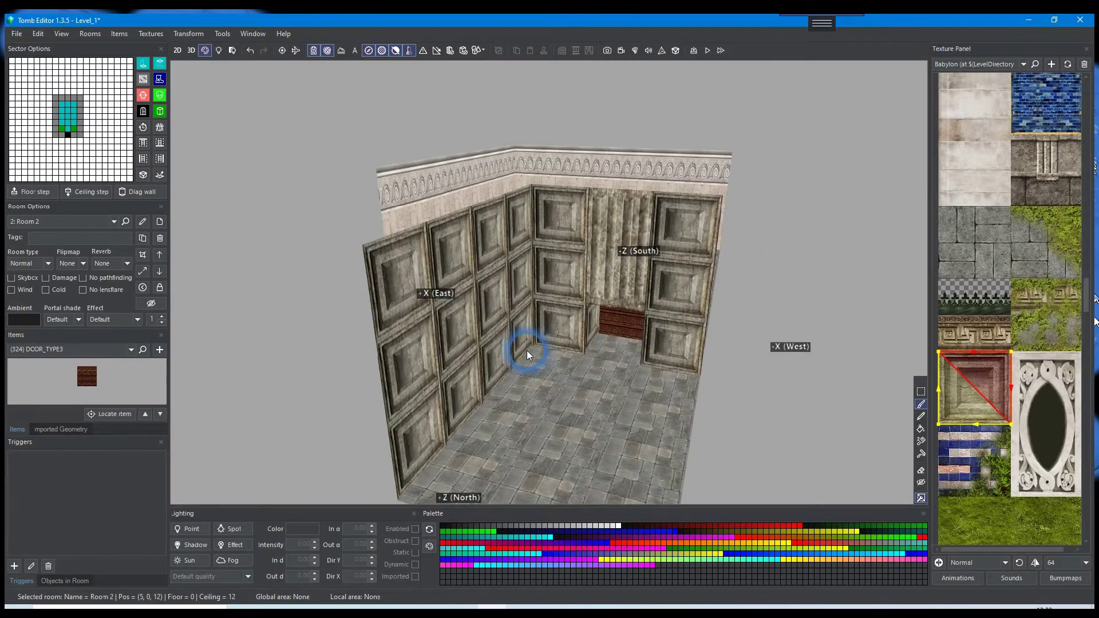
- Switch to lighting mode and place a sun light on the floor of Room 2
scroll(526, 350, down, 2)
click(218, 50)
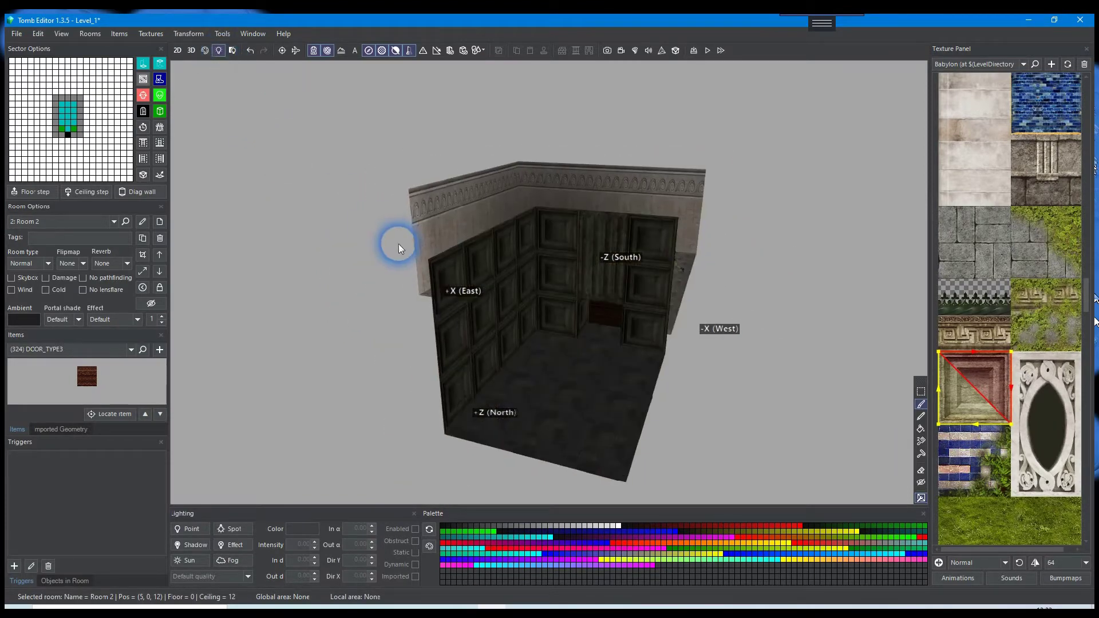
right_drag(399, 243, 365, 232)
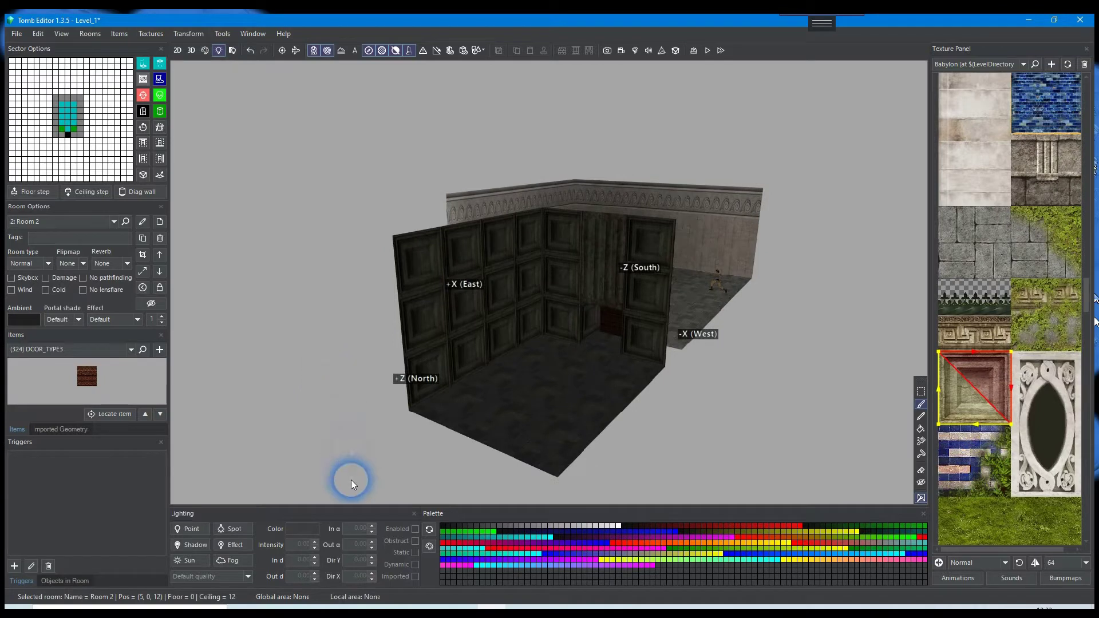
click(202, 559)
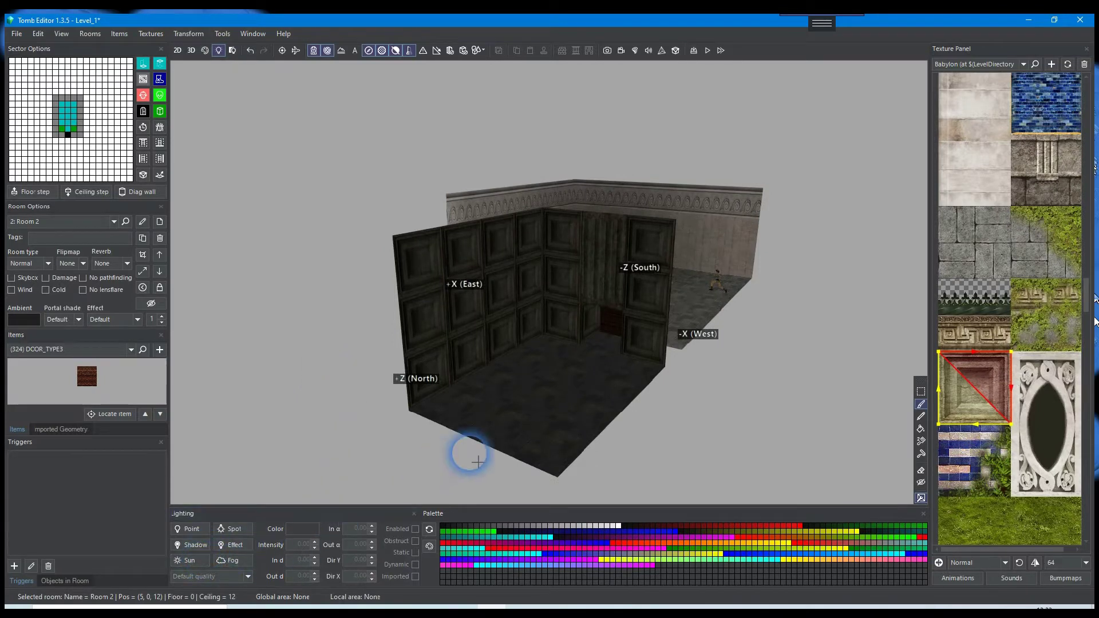
click(518, 398)
right_drag(350, 380, 1049, 350)
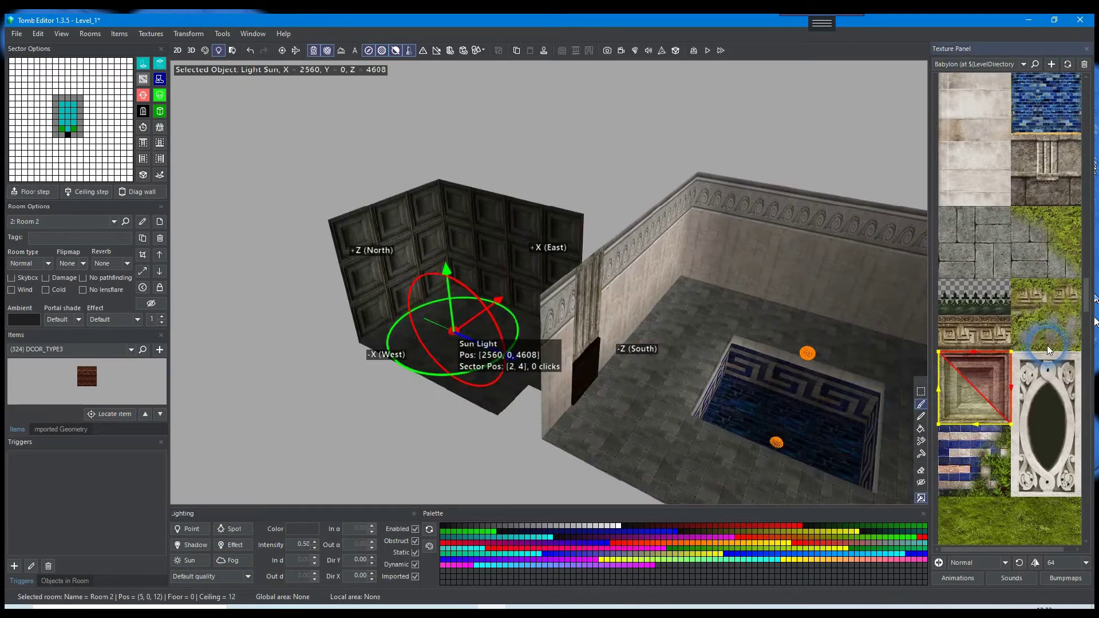
- Raise the sun light in Room 2 to Y 896 and rotate it to a Dir Y of 321.63
drag(446, 268, 442, 234)
drag(392, 335, 346, 227)
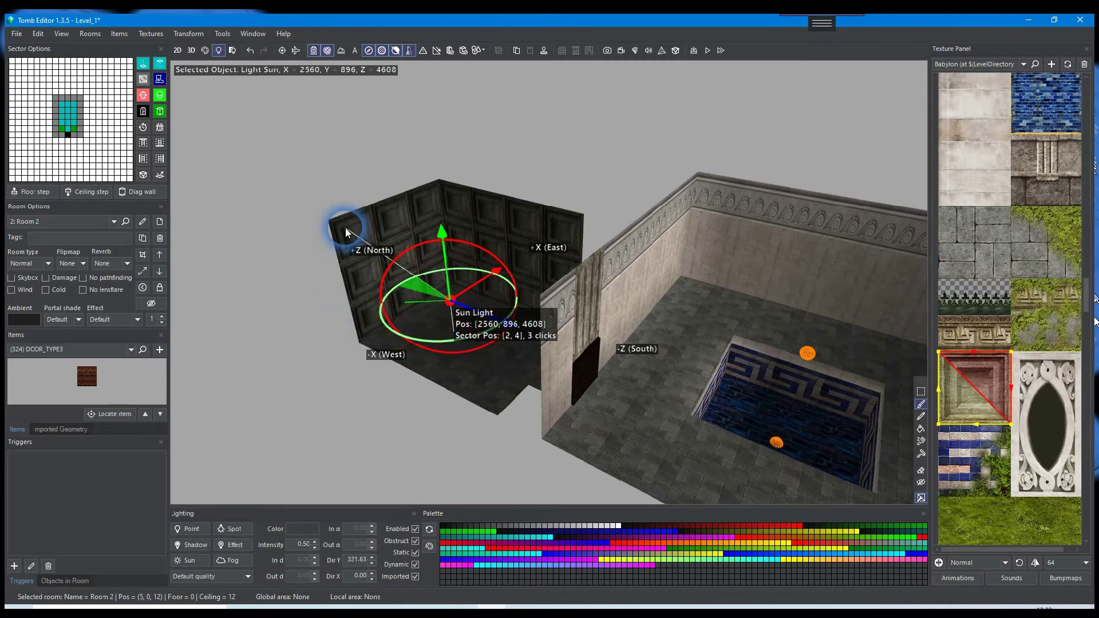
right_drag(347, 275, 375, 258)
- Tilt the sun light to a Dir X of -15.00 and set its intensity to 0.92
drag(424, 239, 477, 242)
right_drag(278, 236, 393, 202)
drag(416, 246, 376, 303)
right_drag(376, 300, 260, 328)
click(314, 541)
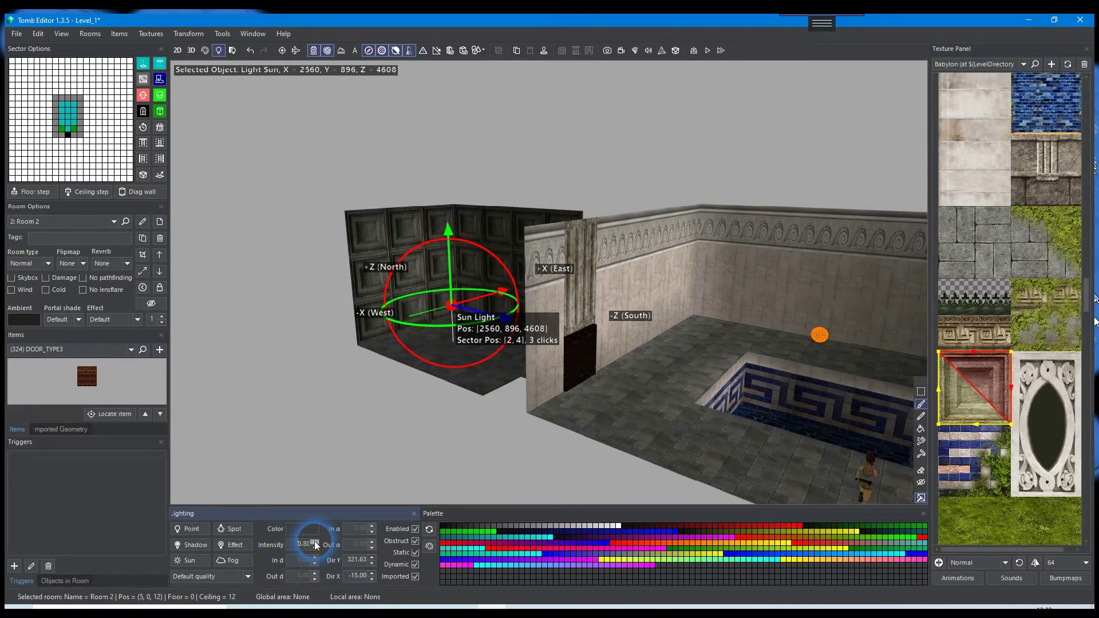
right_drag(295, 454, 317, 406)
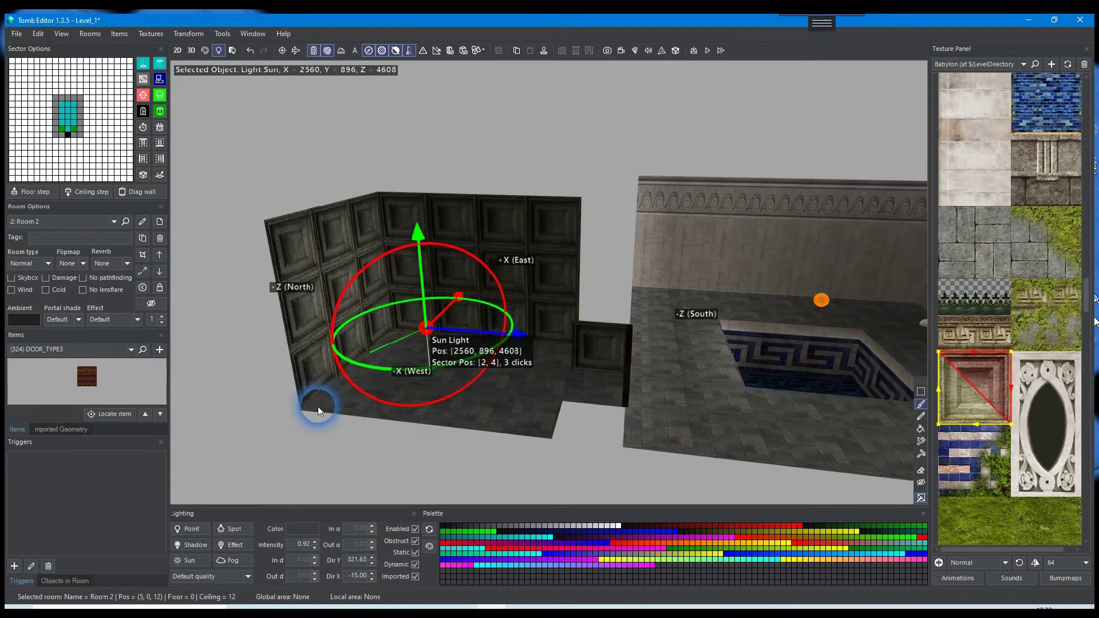
click(224, 261)
- Cover the ceiling of Room 2 with the grey stone block texture
right_drag(224, 260, 375, 248)
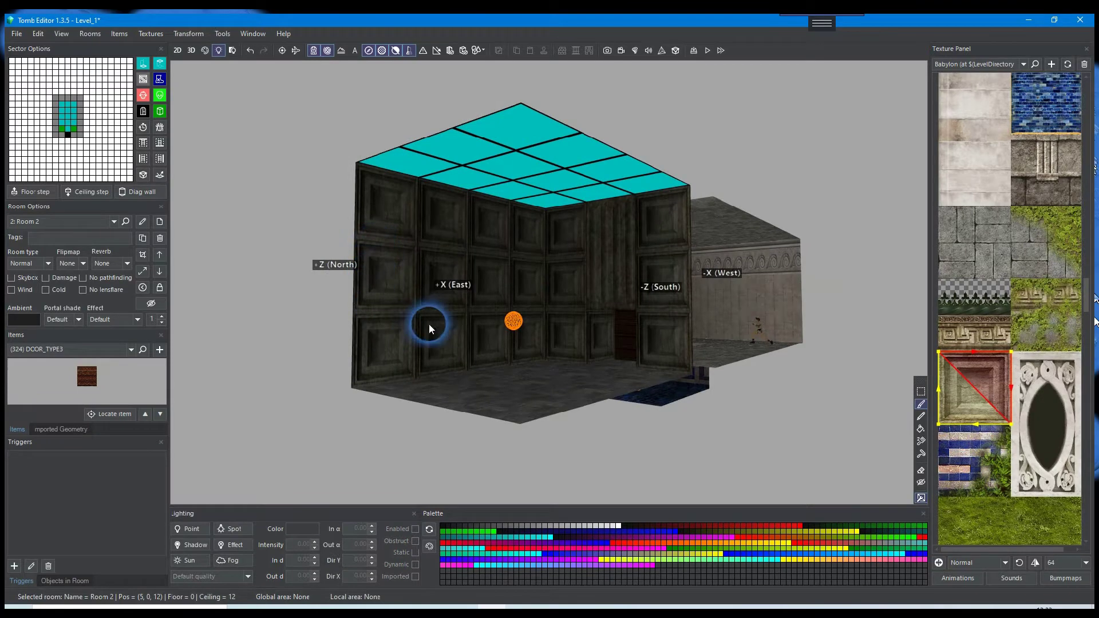
click(1008, 210)
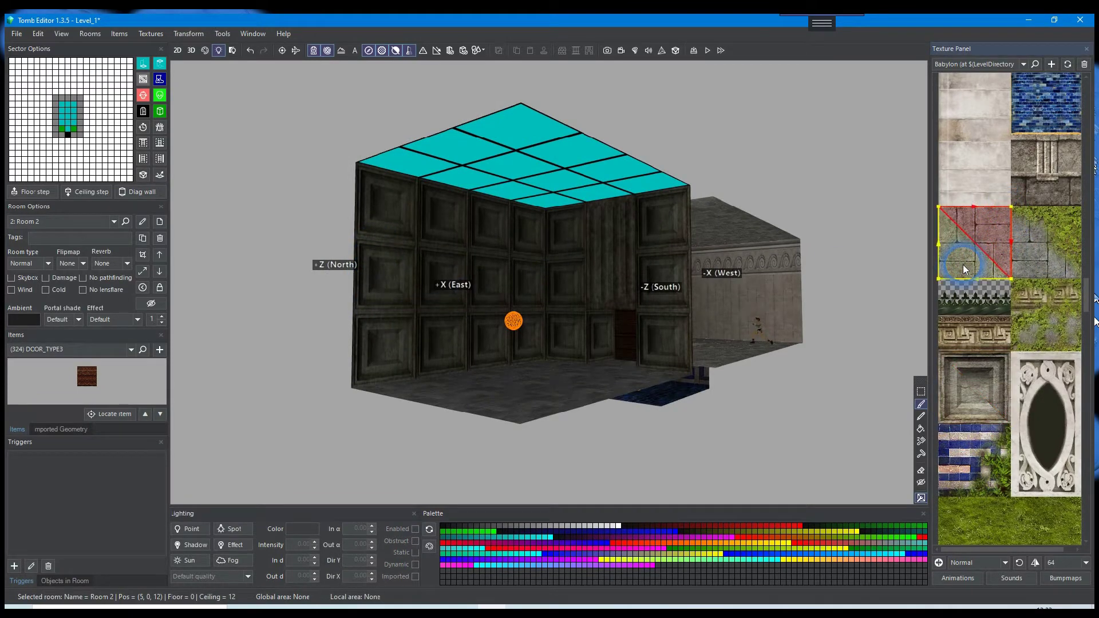
click(529, 137)
drag(529, 139, 615, 183)
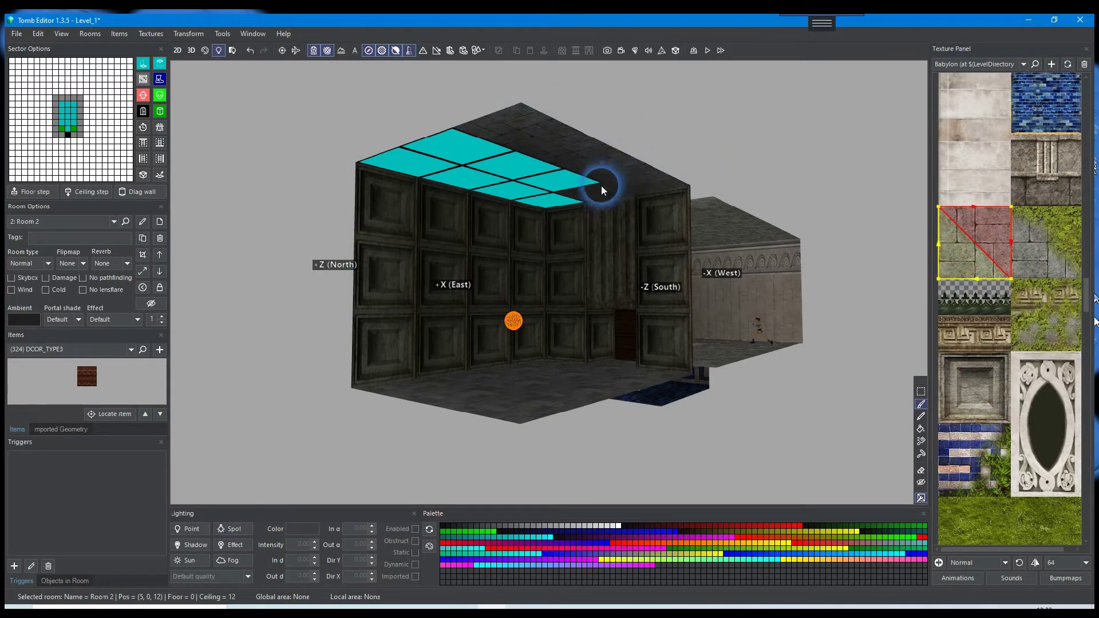
mouse_move(539, 195)
mouse_down()
mouse_move(502, 154)
mouse_move(443, 164)
mouse_up()
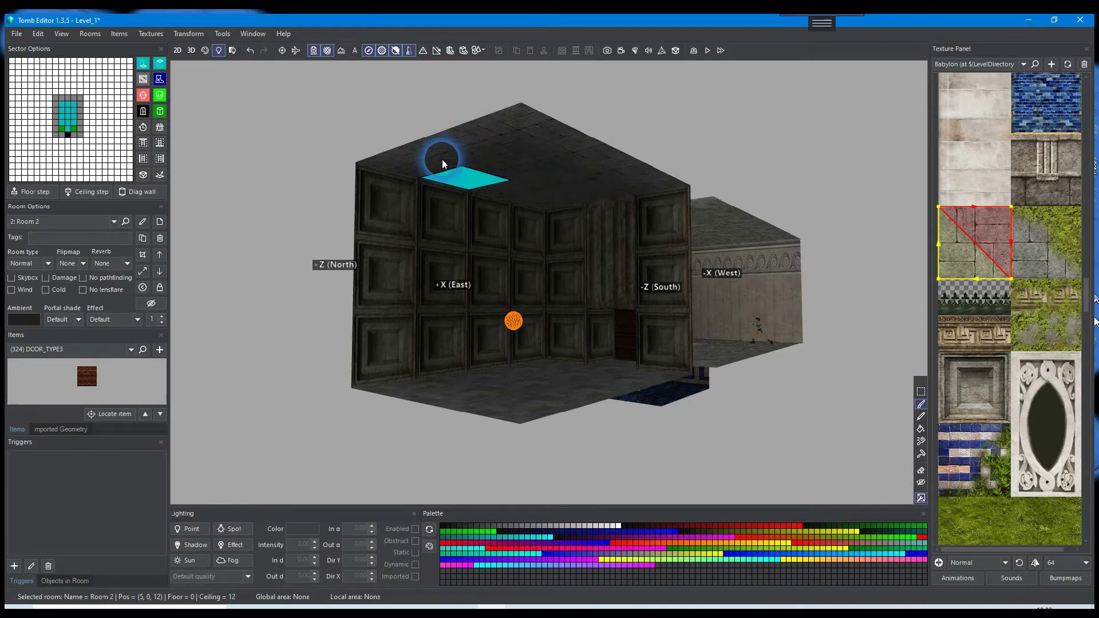
- Try the grey stone block texture on the face above the door in Room 0 and undo it
right_drag(463, 184, 499, 243)
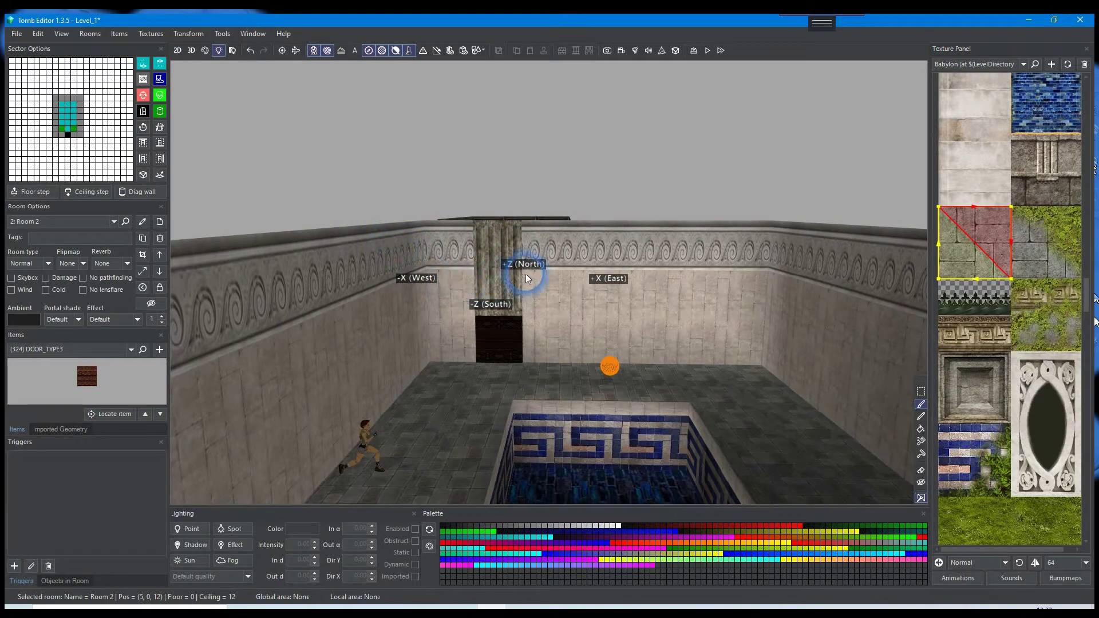
double_click(496, 279)
click(546, 242)
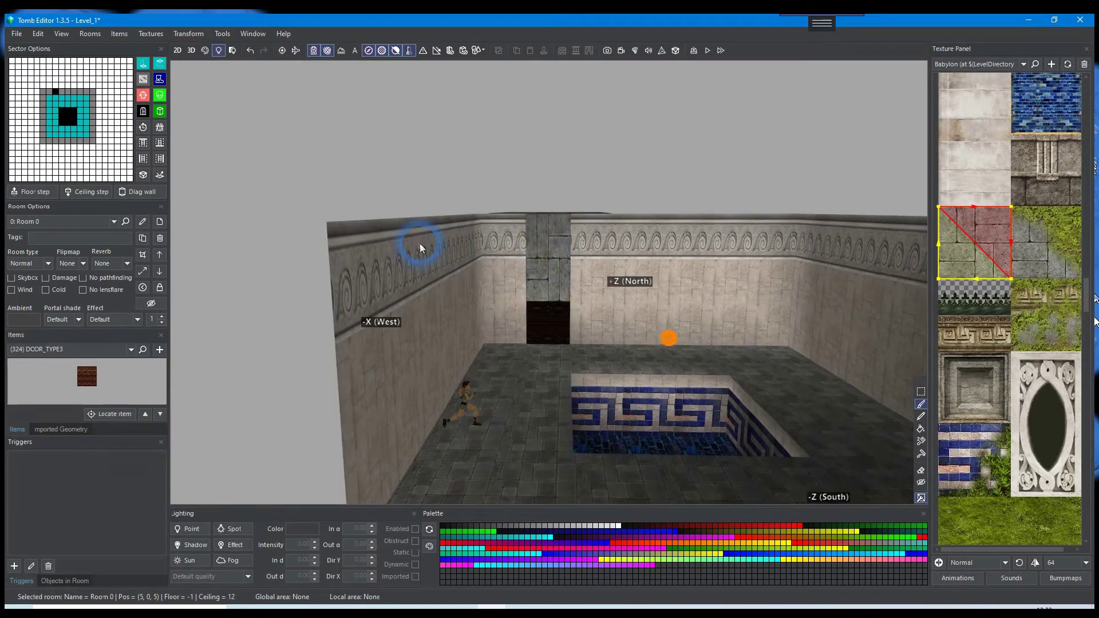
scroll(420, 244, up, 3)
click(38, 33)
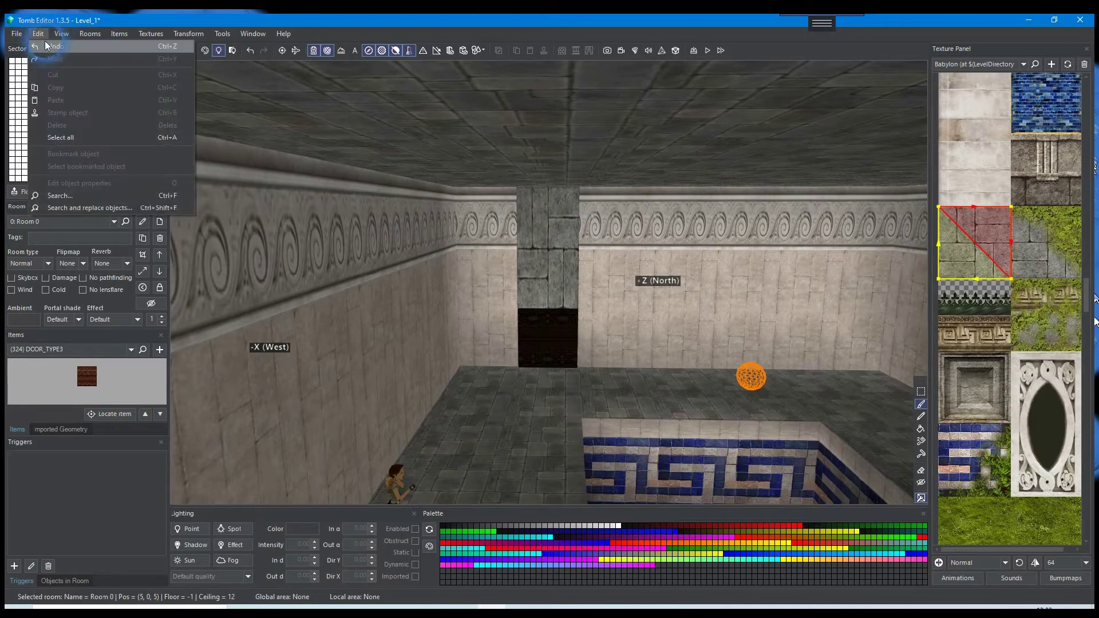
click(46, 44)
- Apply the tall white carved texture with the dark oval to the face above the door in Room 0
right_drag(452, 246, 559, 277)
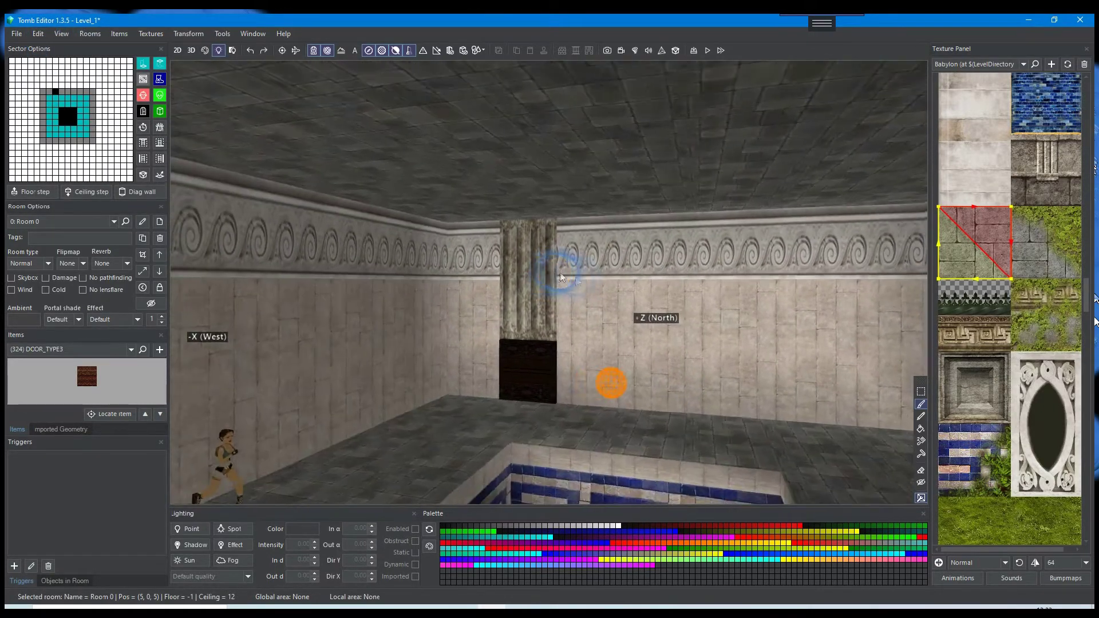
drag(1015, 354, 1065, 478)
click(524, 289)
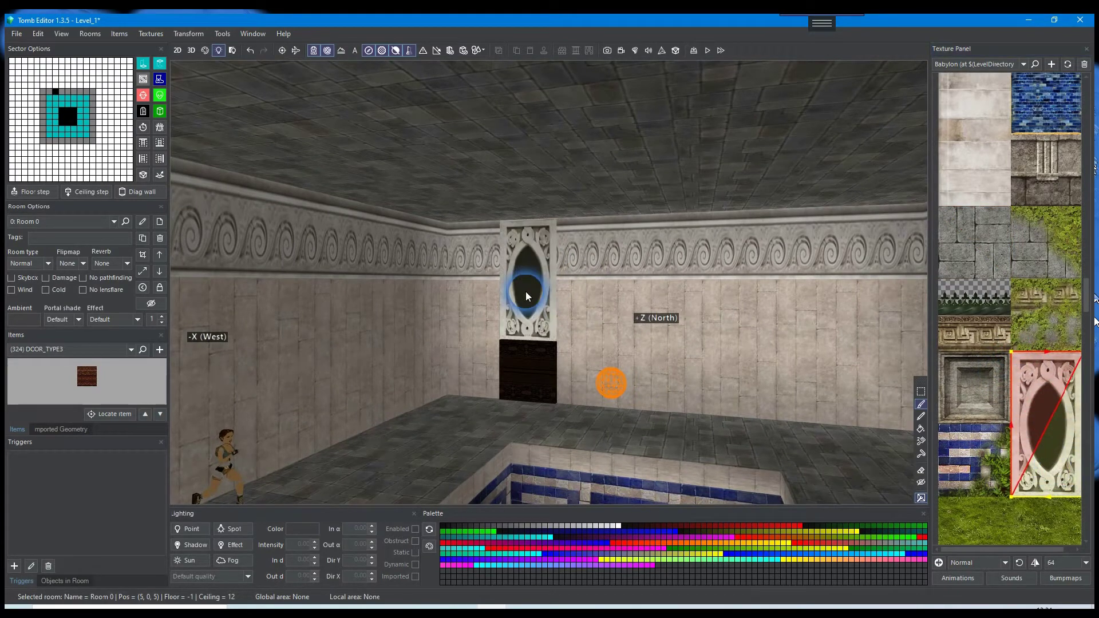
- Apply the tall white carved texture with the dark oval to the face above the door in Room 2
right_drag(514, 357, 895, 332)
double_click(524, 318)
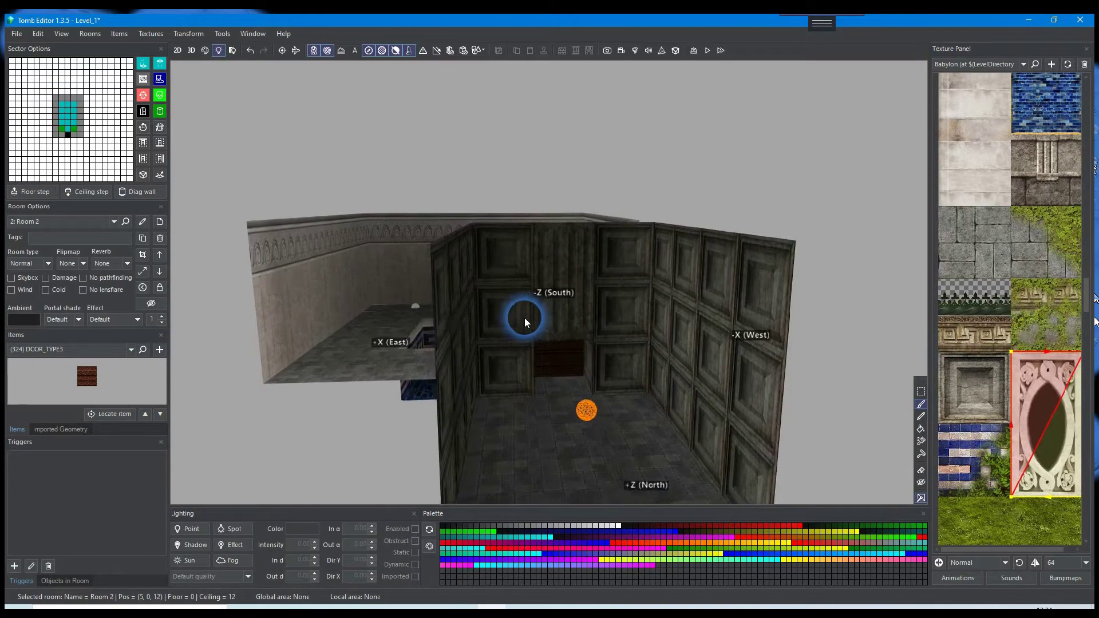
click(612, 294)
right_drag(511, 318, 412, 278)
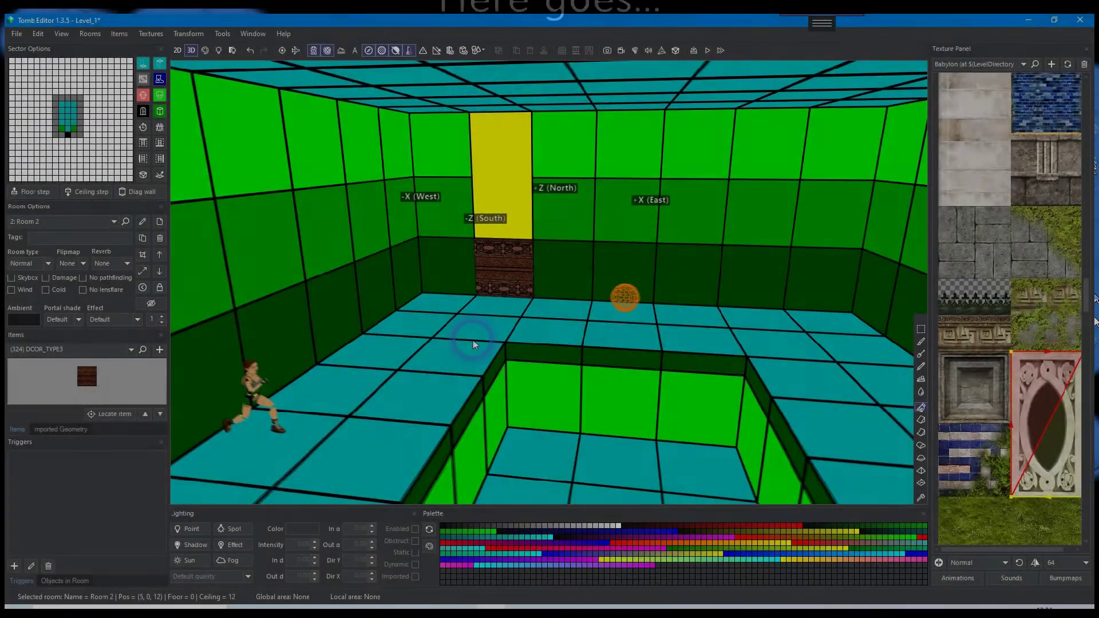
- Add a Trigger of type Object for DOOR_TYPE3 on the Room 0 floor sector beside the door
drag(486, 294, 502, 297)
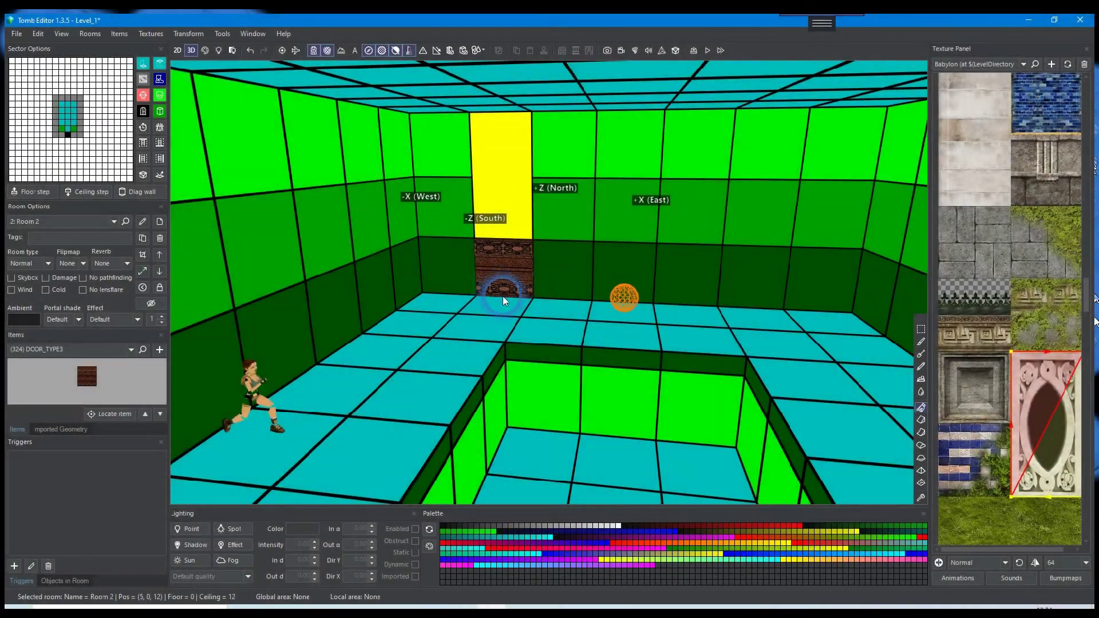
right_drag(507, 295, 466, 300)
click(501, 271)
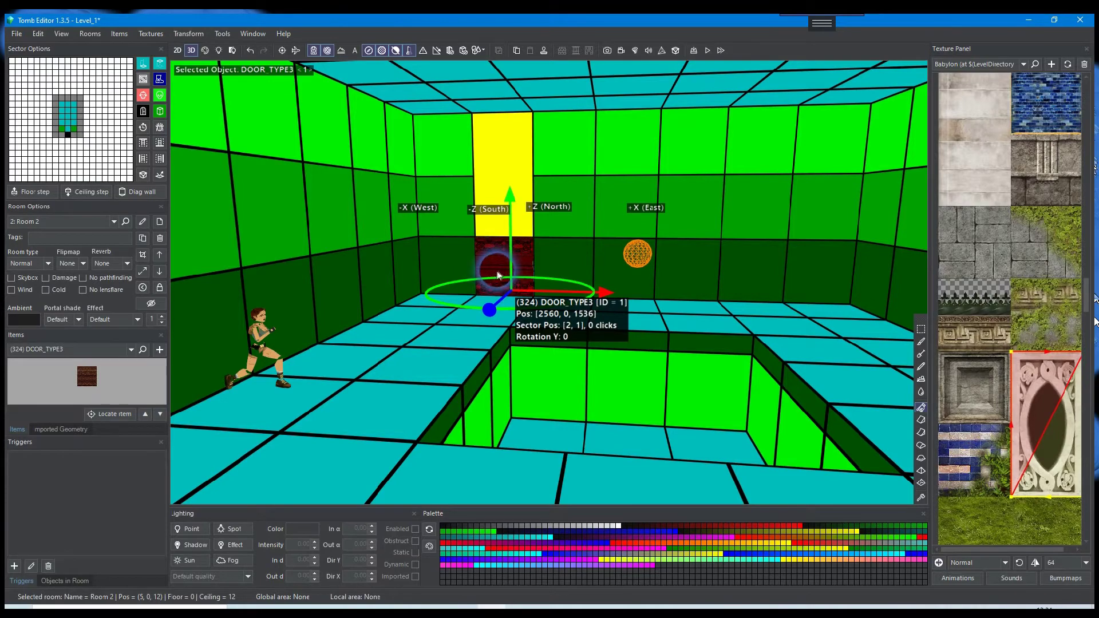
right_drag(499, 268, 510, 282)
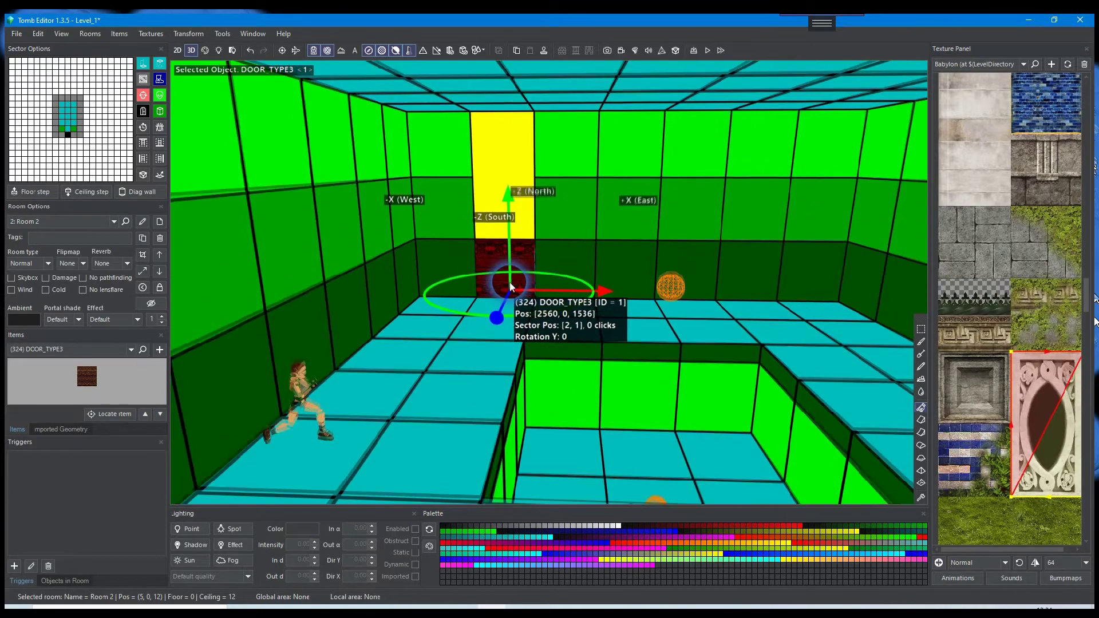
double_click(423, 307)
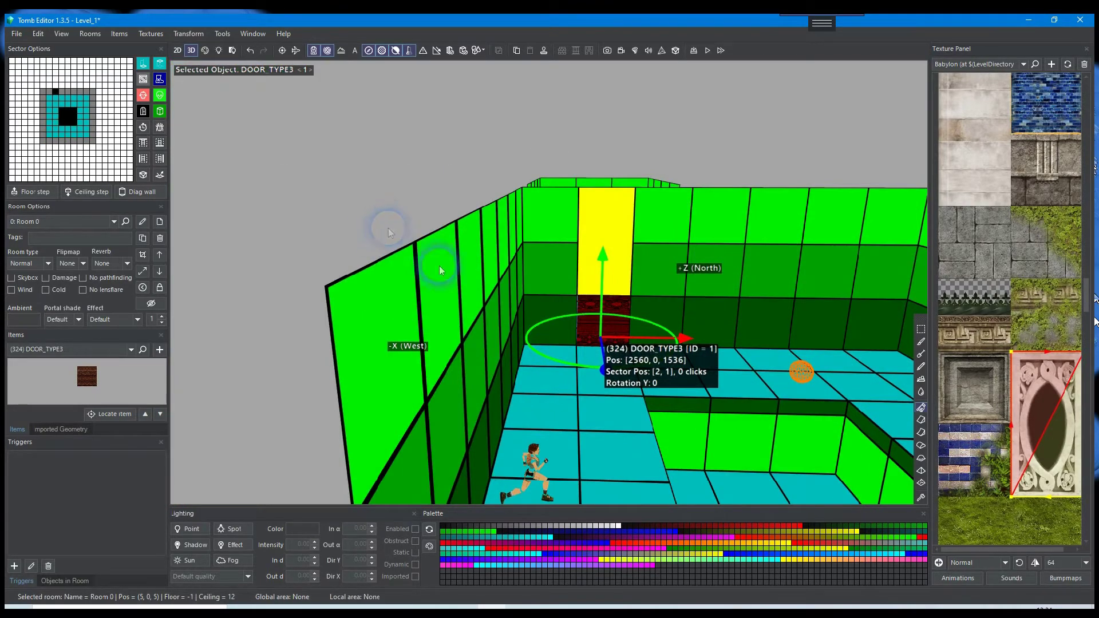
click(530, 356)
right_drag(498, 324, 446, 294)
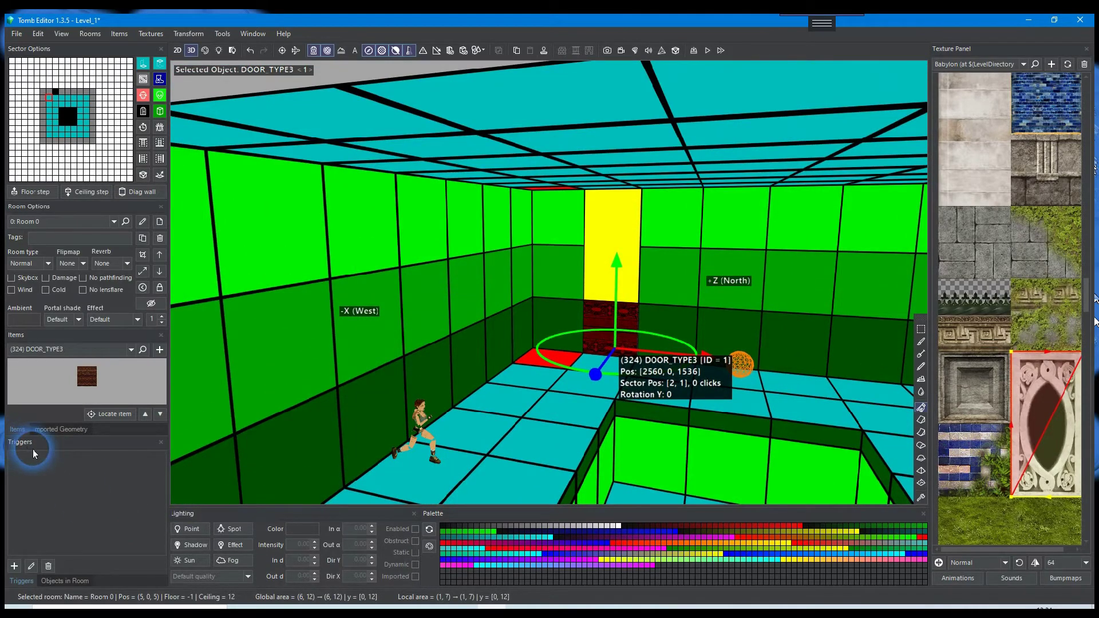
click(15, 565)
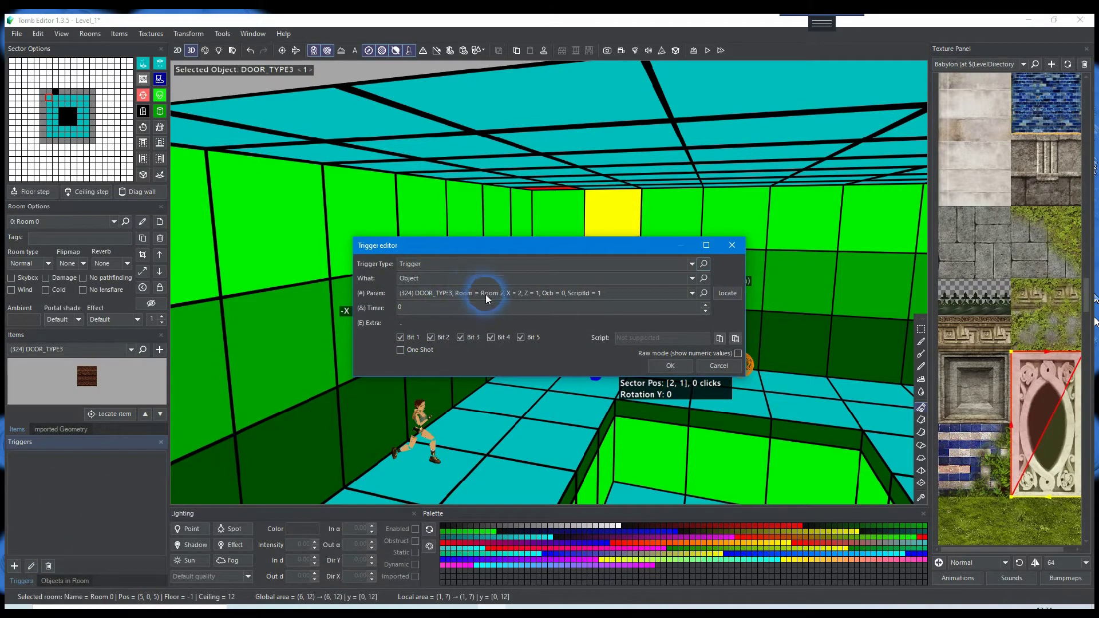
click(665, 365)
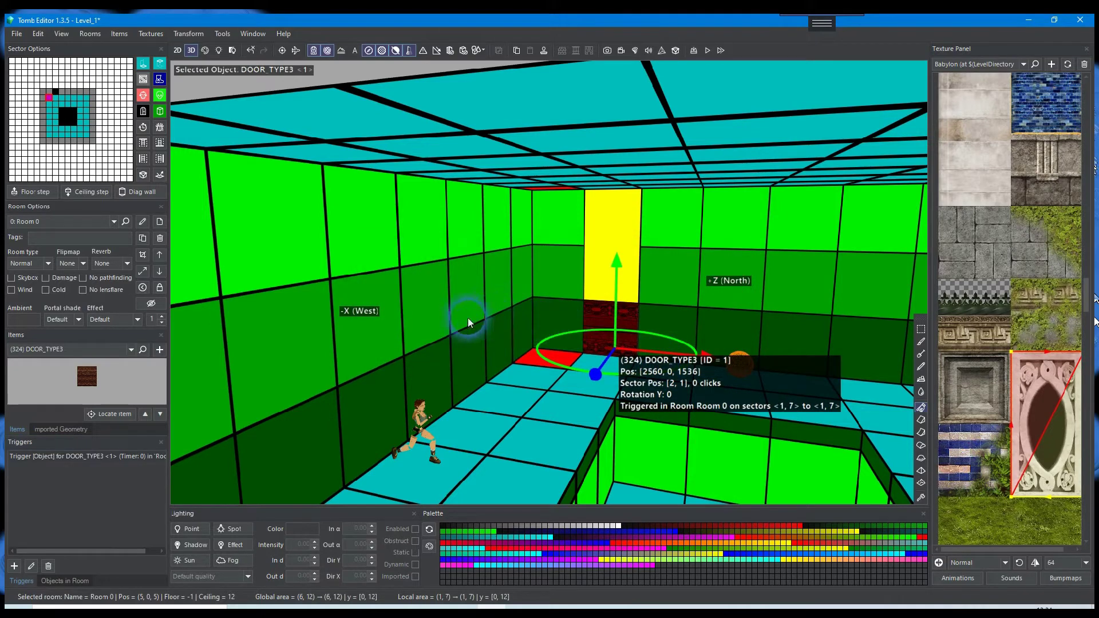
- Search the items for "switch" and place a LEVER_SWITCH on the triggered floor sector beside the door
click(144, 351)
text(switch)
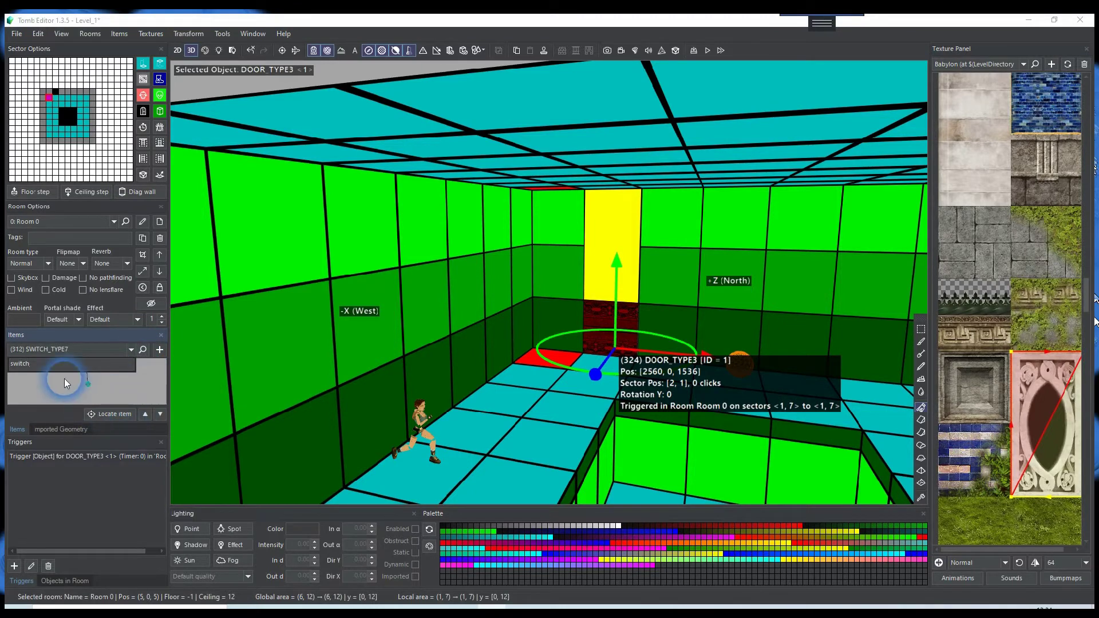
key(Down)
key(Return)
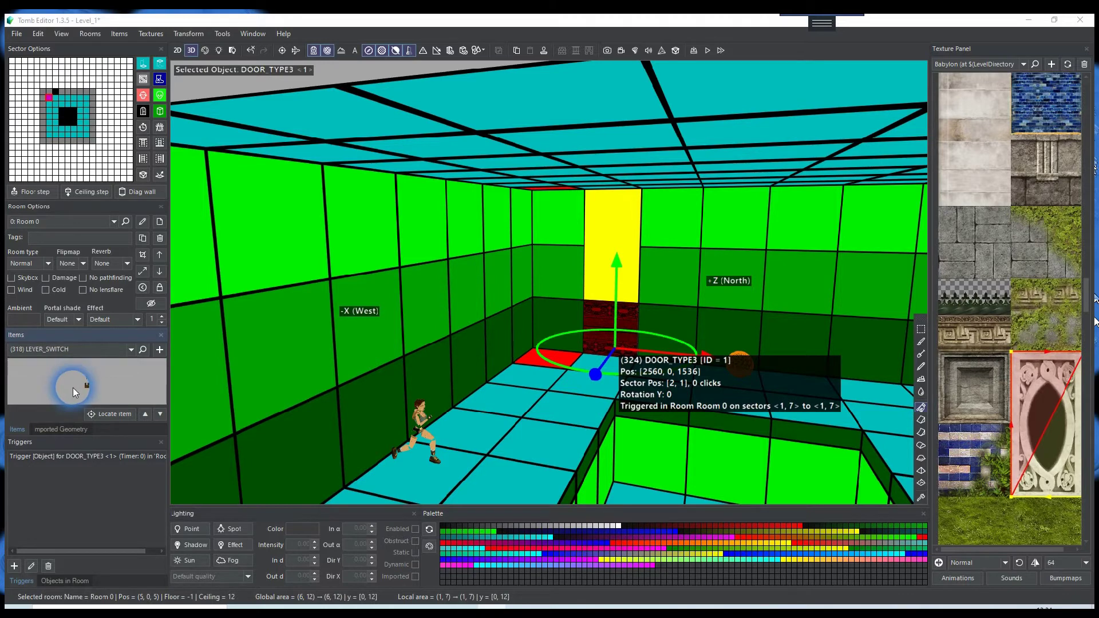
drag(86, 390, 537, 361)
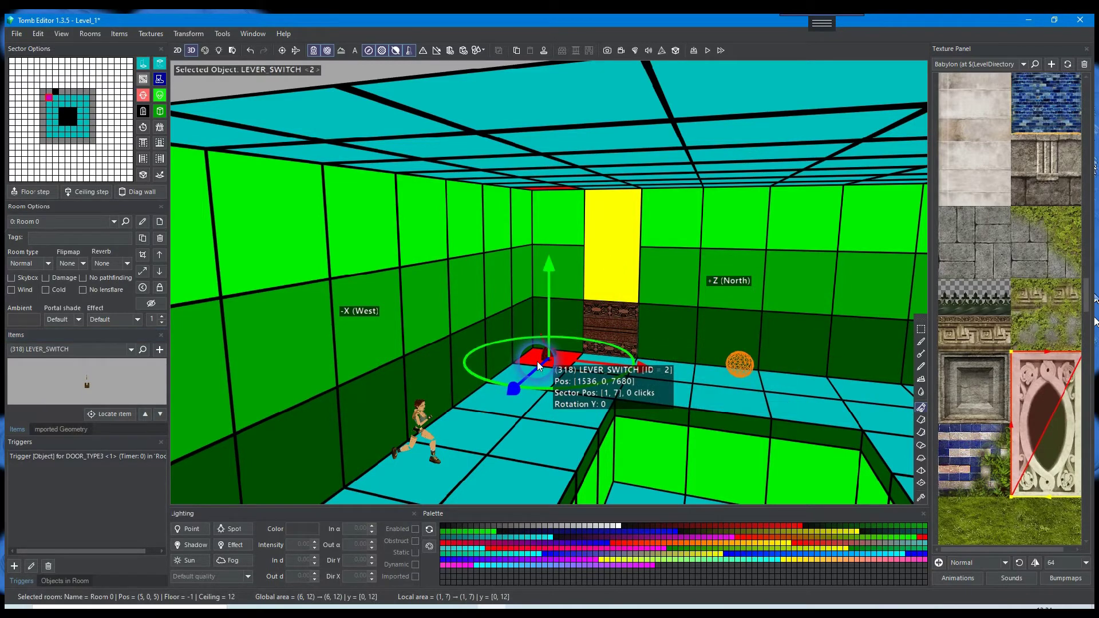
scroll(533, 321, up, 2)
scroll(533, 321, down, 4)
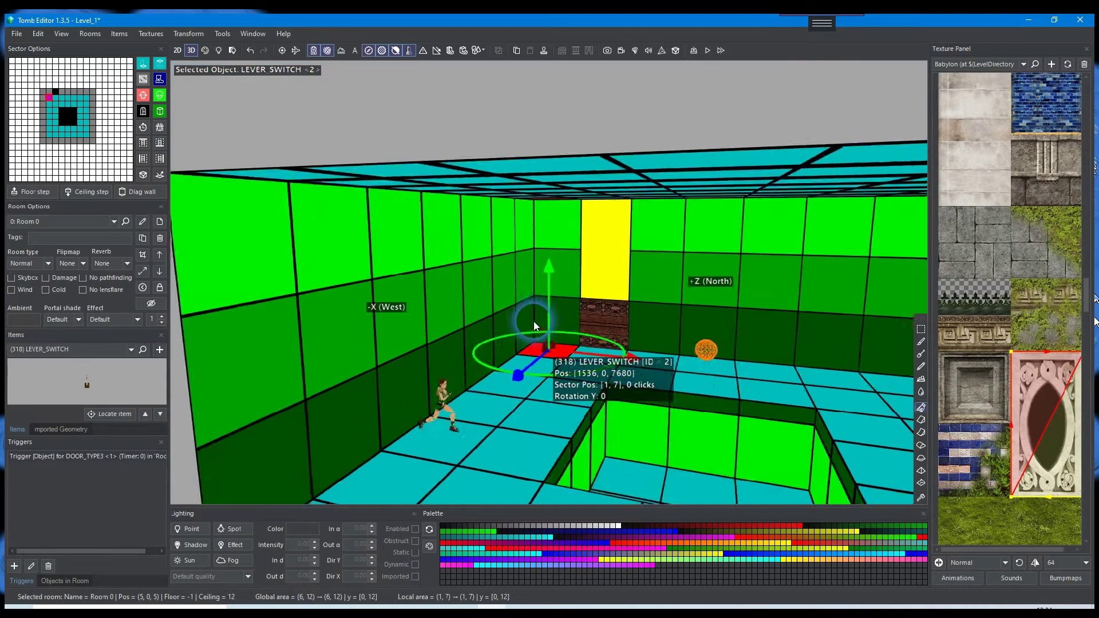
scroll(533, 325, down, 1)
click(494, 174)
click(540, 343)
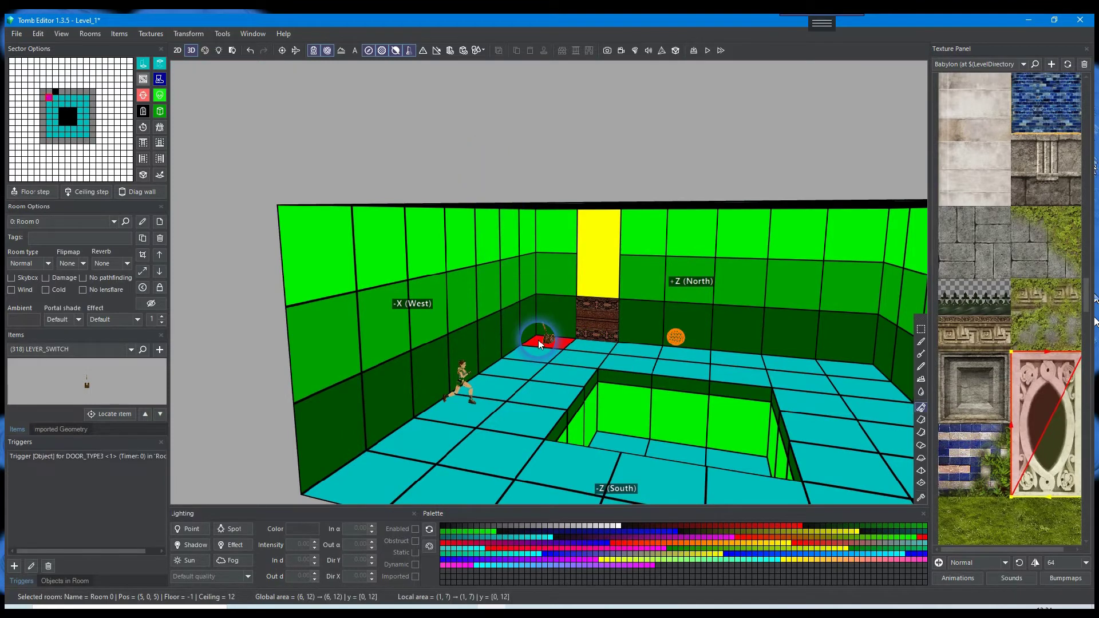
click(14, 566)
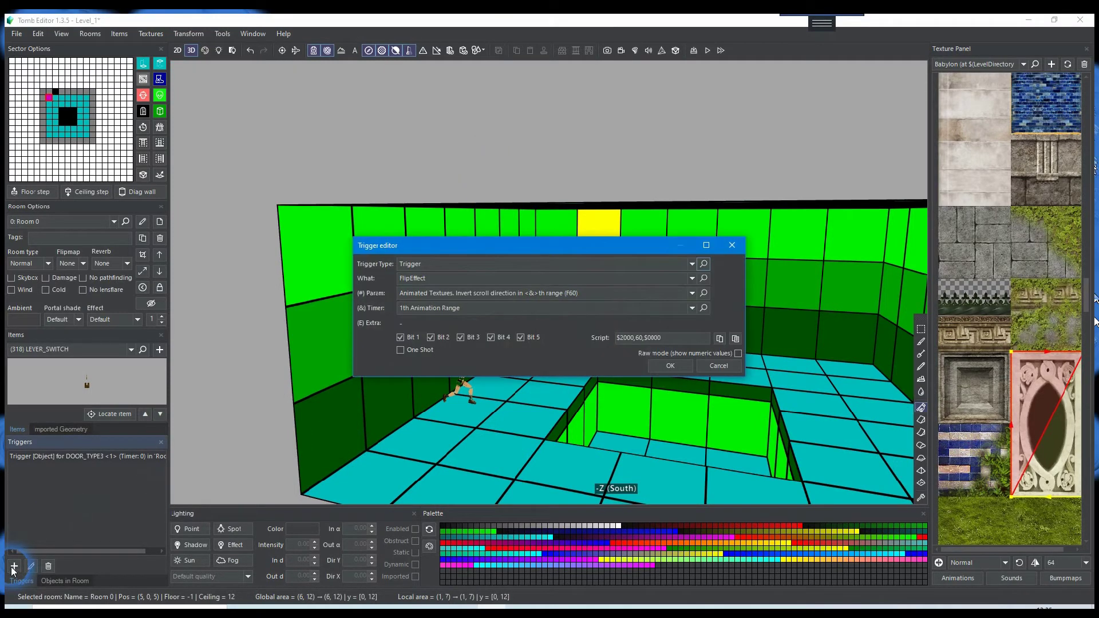
click(718, 366)
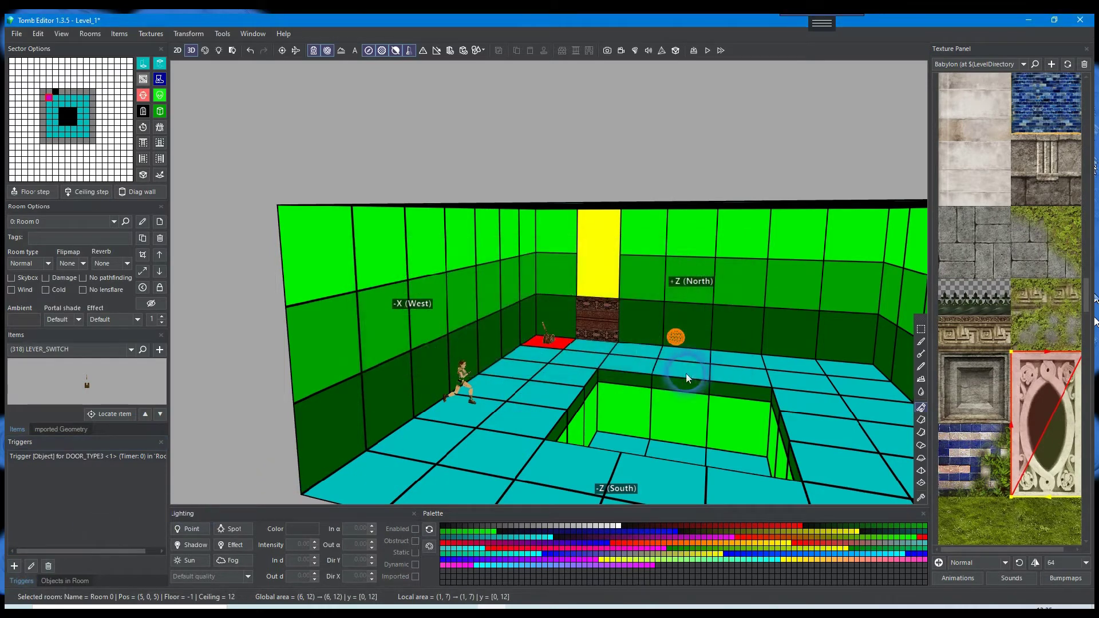
- Add a trigger of type Switch for the LEVER_SWITCH object on the sector it stands on
click(545, 342)
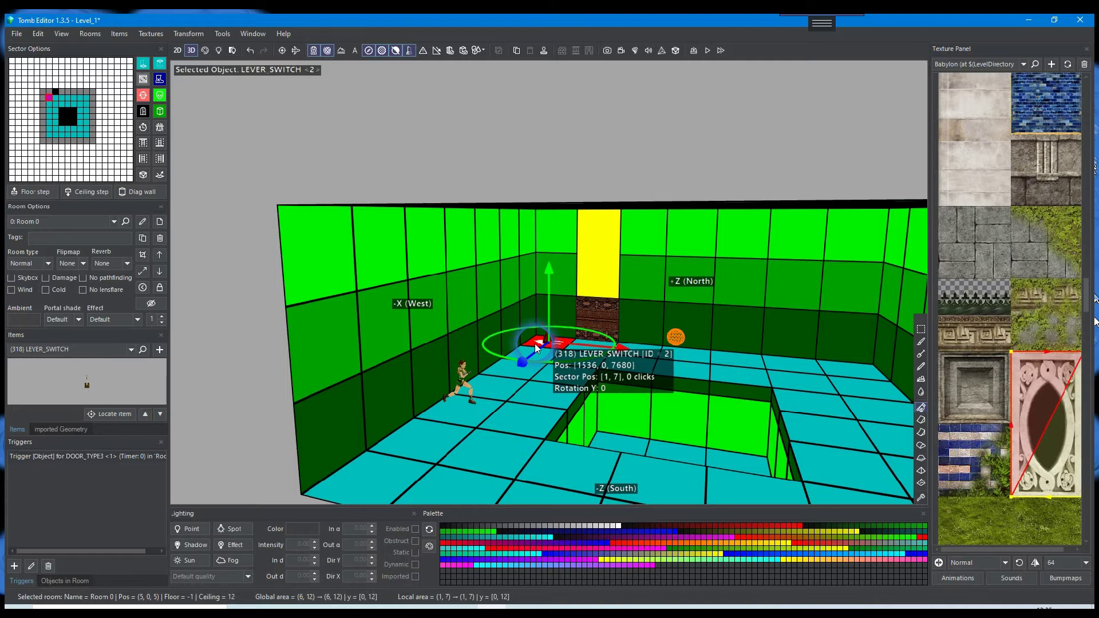
click(14, 567)
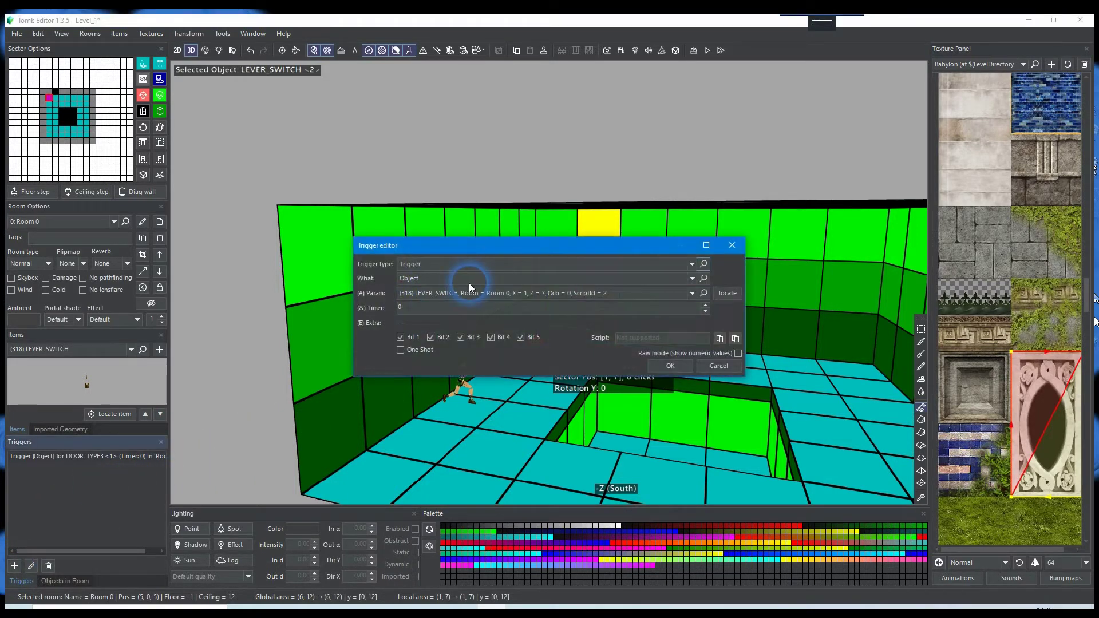
click(444, 263)
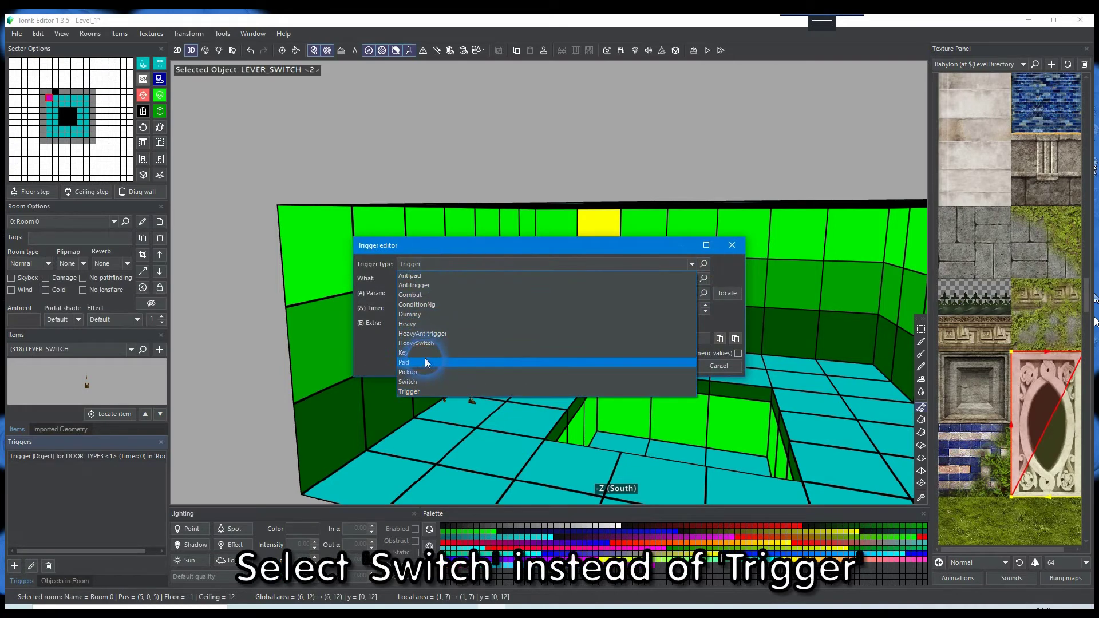
click(408, 381)
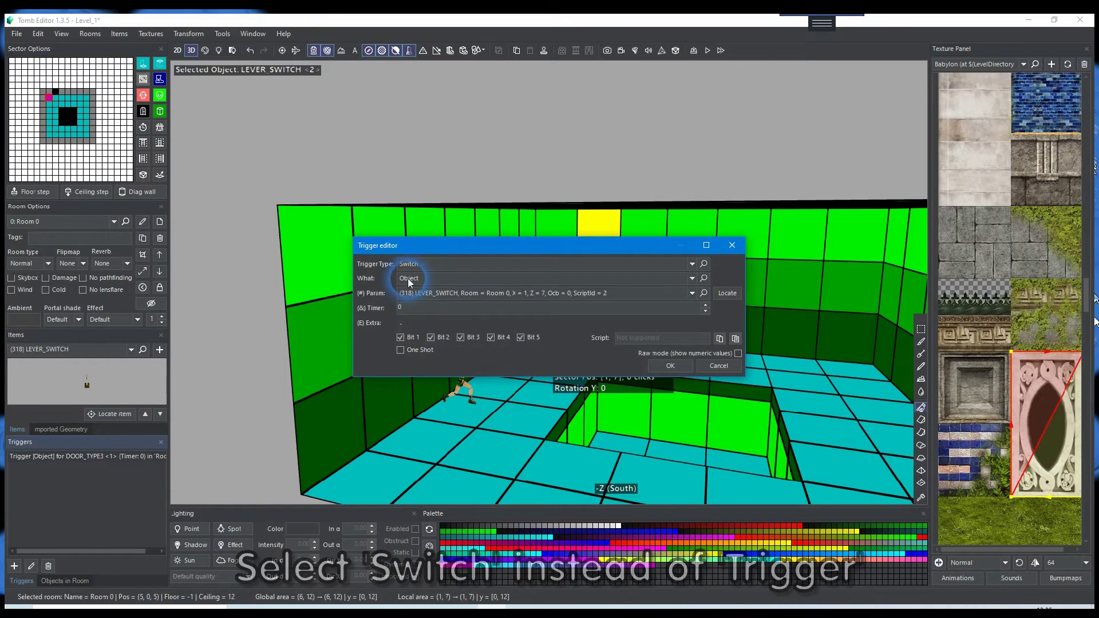
click(447, 299)
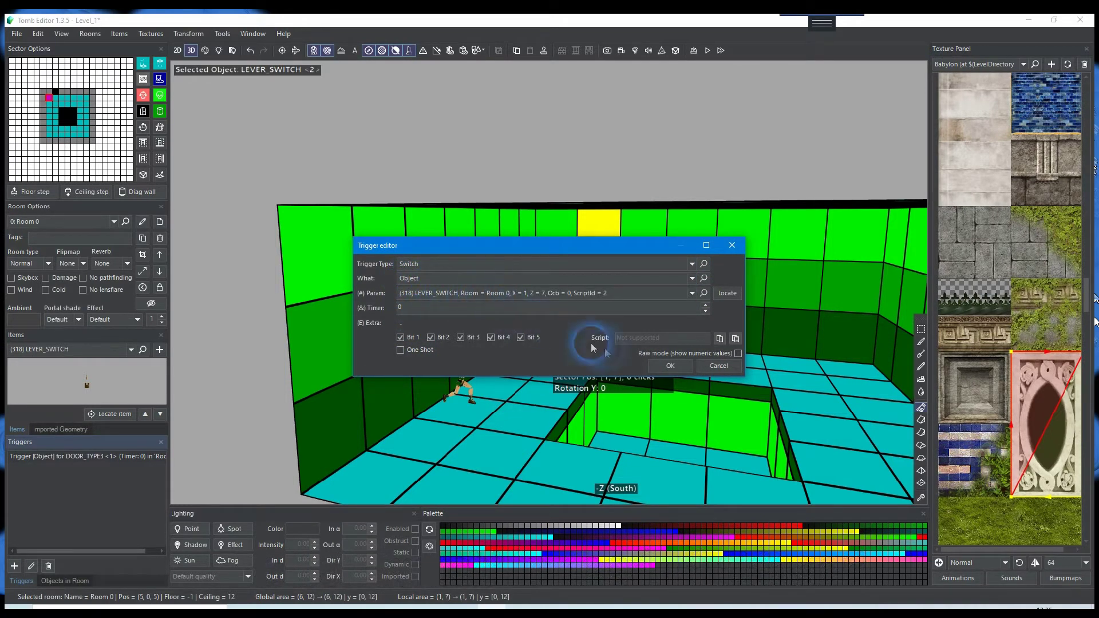
click(664, 364)
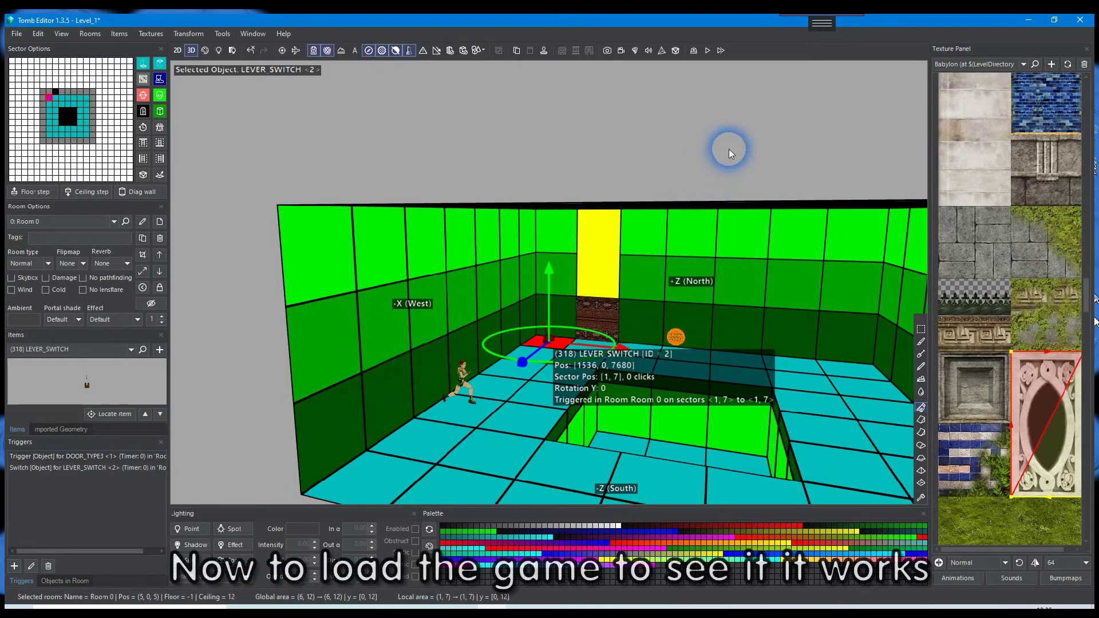
- Launch the level in Tomb Raider - The Last Revelation and run Lara towards the lever beside the door
click(709, 51)
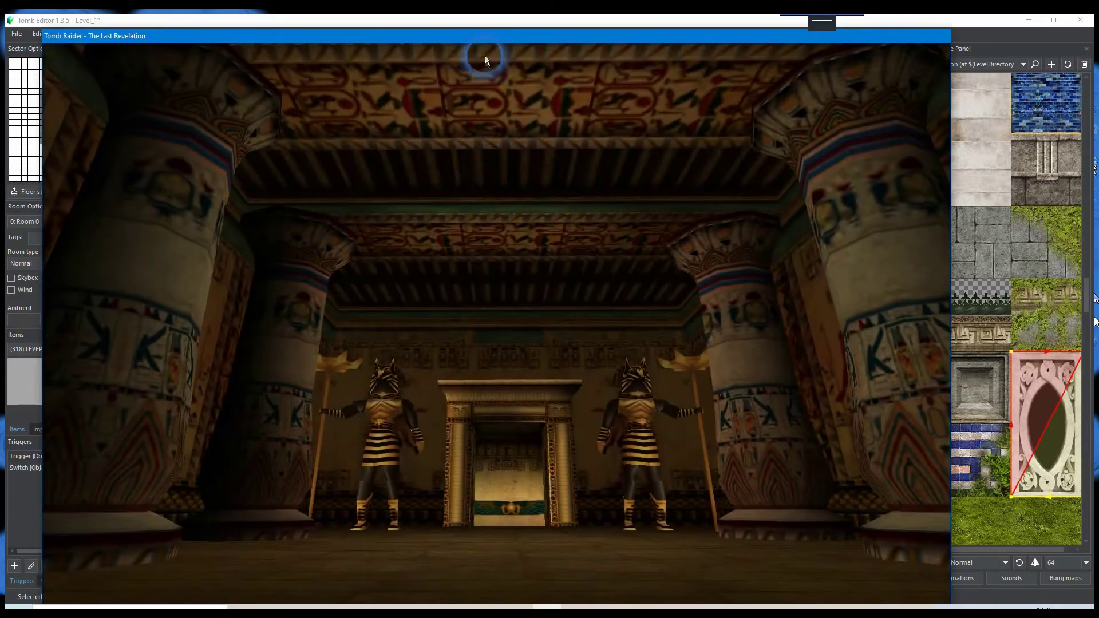
drag(482, 39, 478, 23)
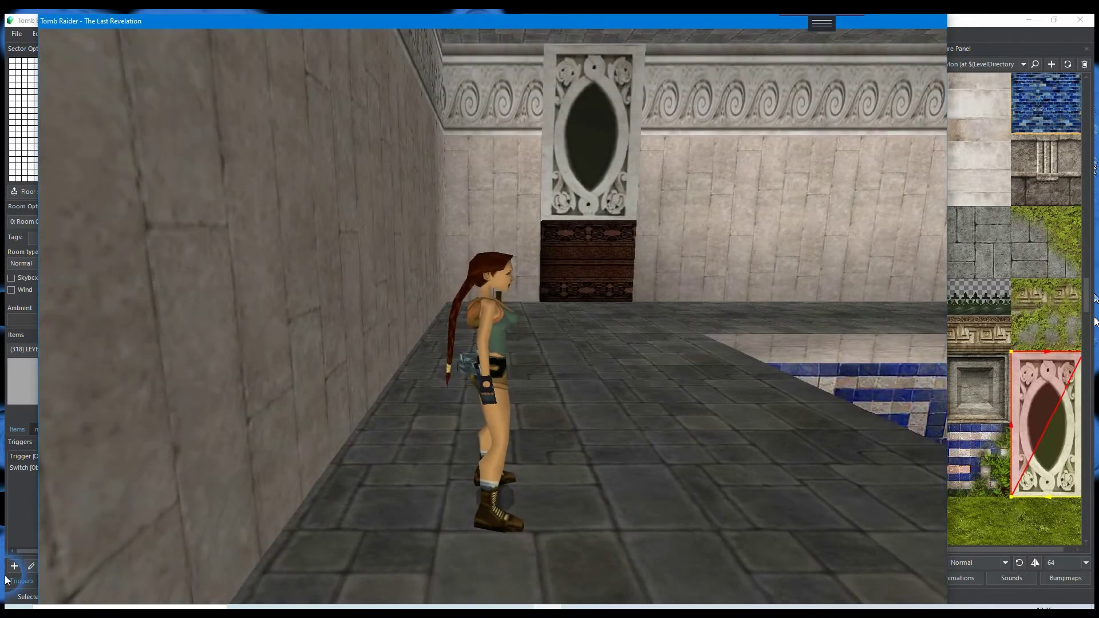
key(Left)
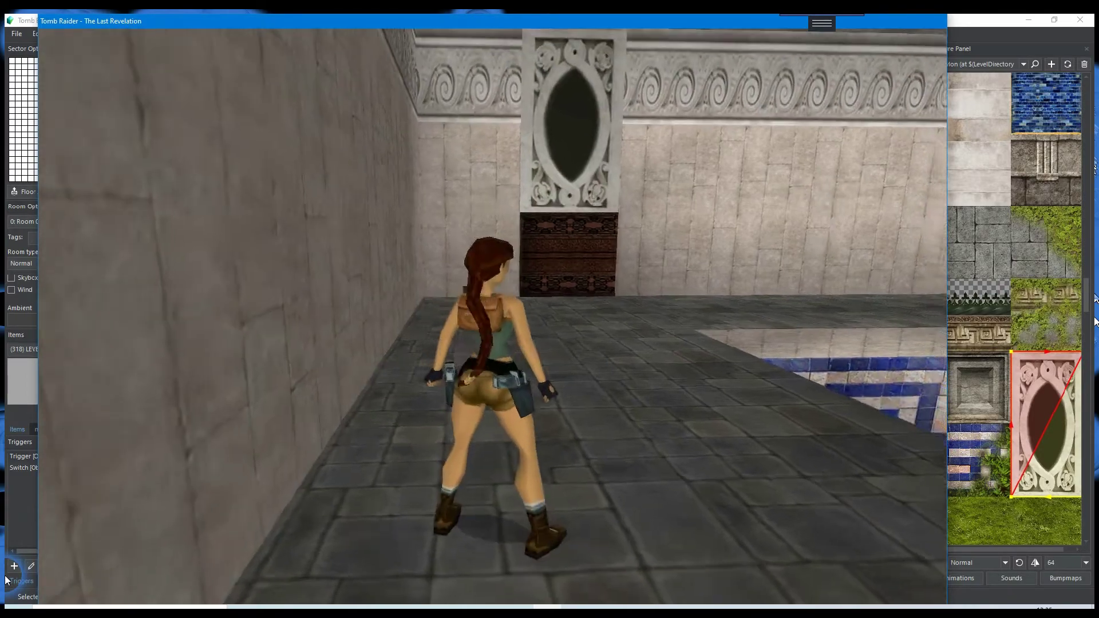
key(Left)
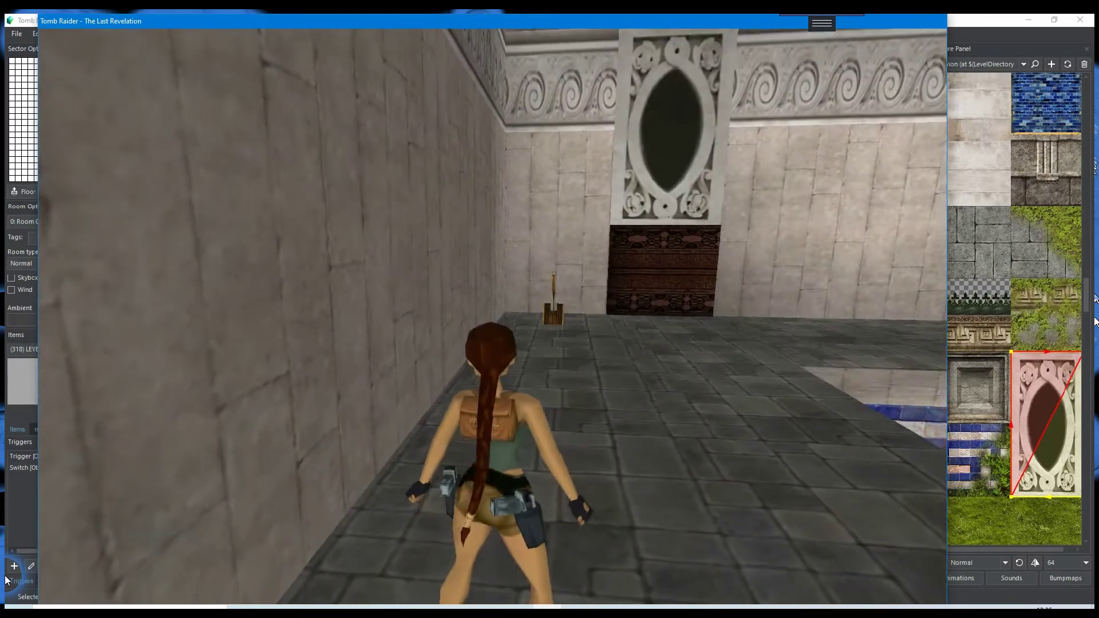
key(Right)
key(Up)
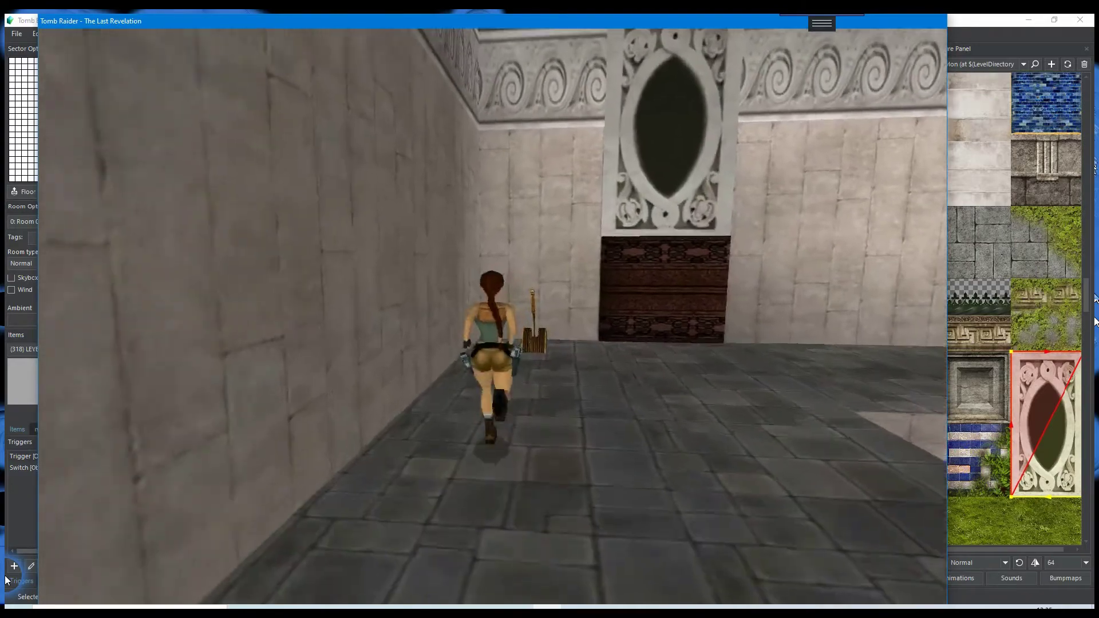
key(Up)
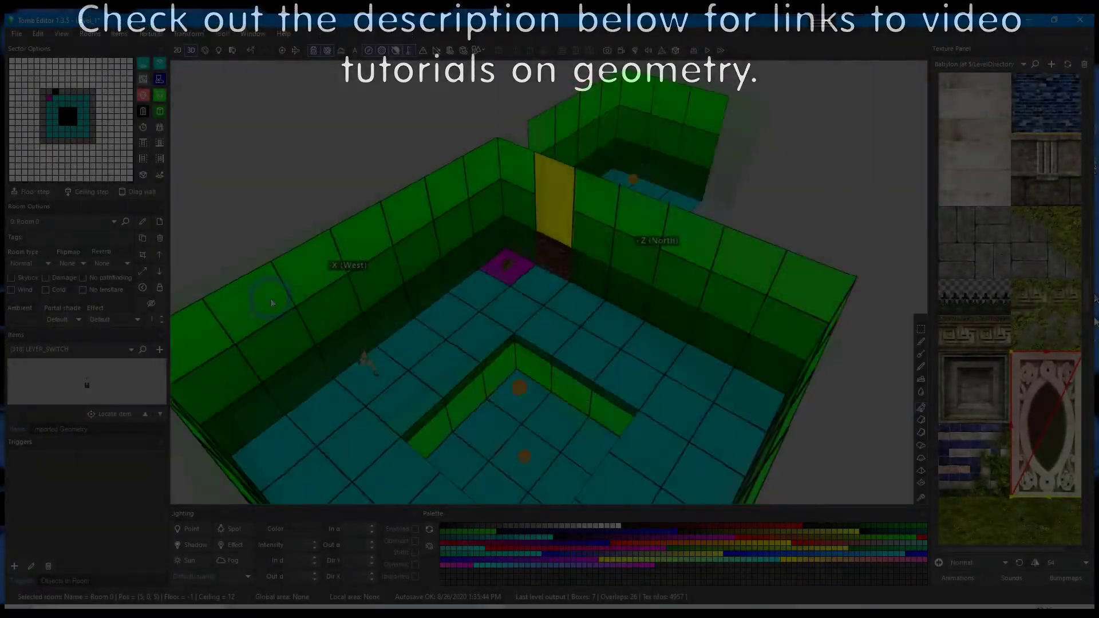
- Raise two neighbouring floor blocks along the west wall of Room 2, the taller one to 8 clicks
right_drag(289, 291, 221, 334)
double_click(643, 189)
right_drag(644, 189, 282, 246)
click(439, 357)
drag(485, 367, 486, 274)
right_drag(485, 274, 470, 331)
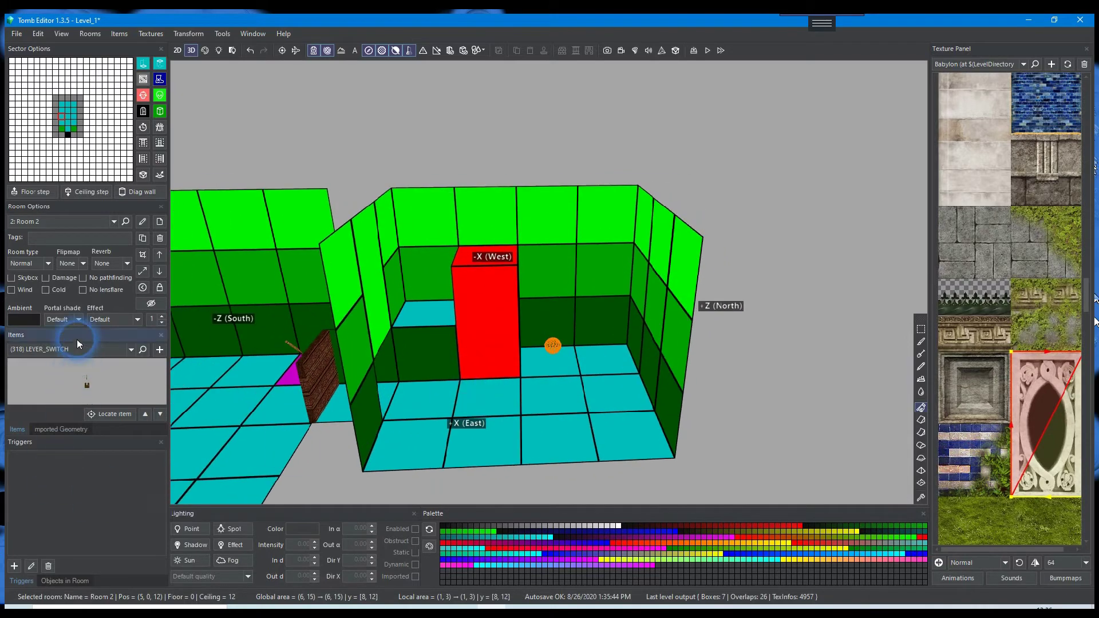
- Search the items for "medi" and place a BIGMEDI_ITEM on top of the tall block
click(143, 349)
text(medi)
drag(86, 387, 472, 259)
- Raise the floor sector on the north side of the tall block into a ramp sloping down from its top
right_drag(710, 159, 647, 189)
click(562, 358)
click(553, 334)
click(540, 321)
drag(539, 320, 520, 272)
click(738, 229)
right_drag(738, 229, 280, 123)
- Try the brown cobblestone texture from the Babylon set on the sides of the raised blocks and ramp, and undo it
key(F3)
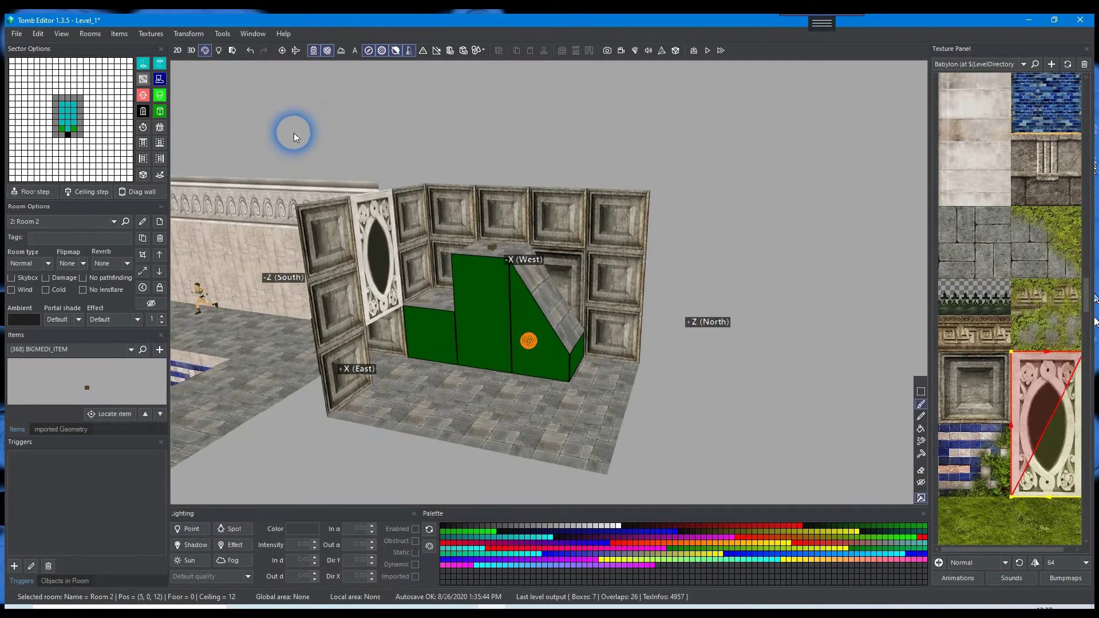
scroll(1085, 284, up, 3)
drag(1085, 281, 1084, 181)
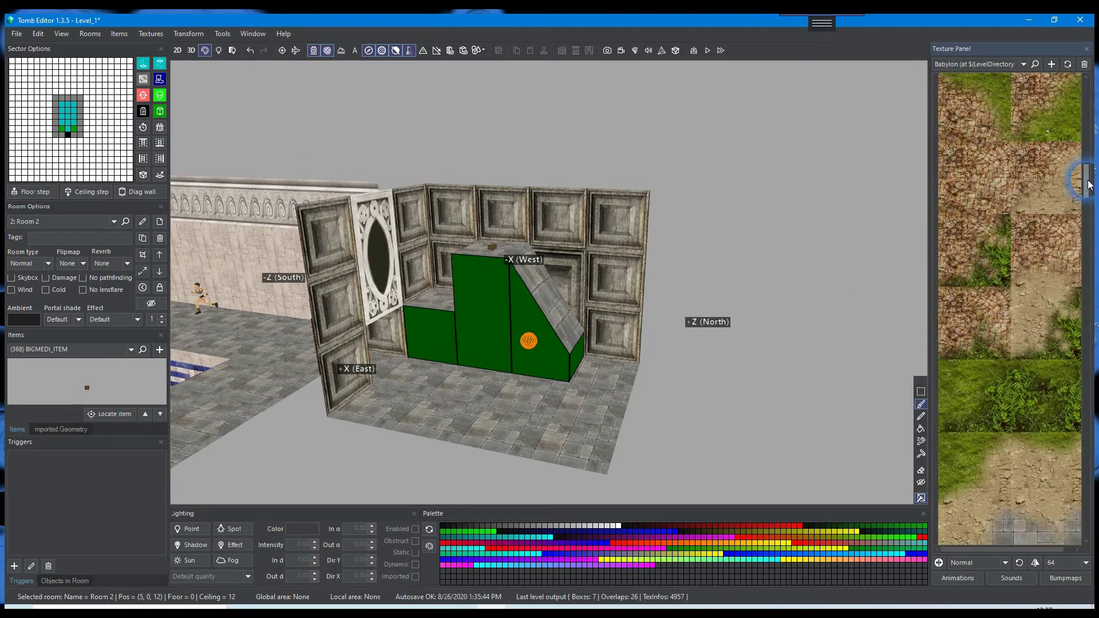
click(987, 154)
drag(524, 346, 435, 332)
mouse_move(435, 332)
right_down()
mouse_move(449, 375)
mouse_move(469, 372)
right_up()
mouse_move(574, 349)
mouse_down()
mouse_move(544, 314)
mouse_move(435, 292)
mouse_up()
right_drag(435, 292, 453, 369)
scroll(414, 375, up, 2)
key(ctrl+z)
key(ctrl+z)
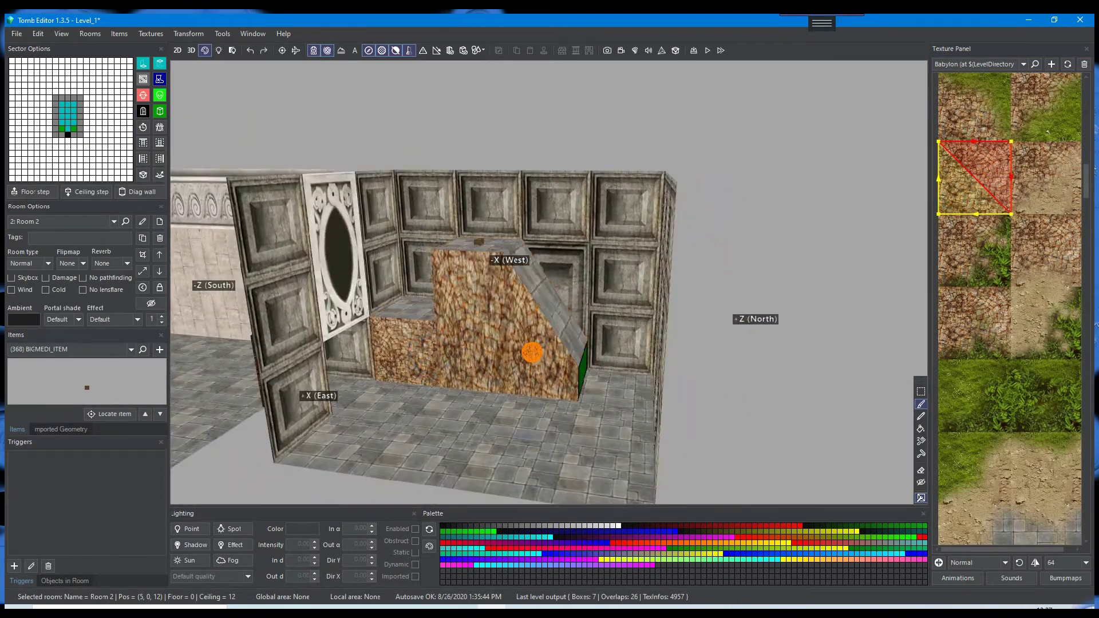
- Select the three raised sectors along the west wall of Room 2 and switch the texture set to arctic
click(704, 460)
click(191, 53)
right_drag(507, 309, 474, 318)
drag(538, 344, 424, 372)
click(188, 34)
right_drag(330, 383, 454, 235)
right_drag(757, 200, 761, 223)
drag(1084, 178, 1085, 147)
click(1022, 65)
click(977, 86)
click(204, 51)
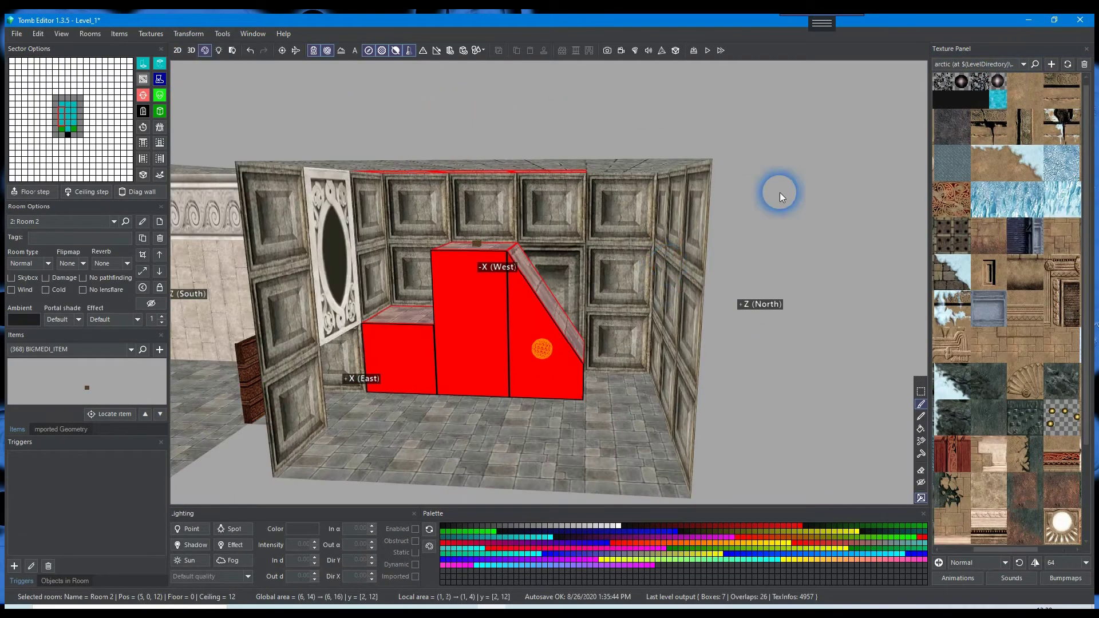
- Apply the tan stone block texture from the arctic set to the faces of the raised blocks and ramp
right_drag(665, 255, 641, 275)
click(1060, 237)
right_drag(545, 306, 532, 316)
right_drag(407, 353, 426, 372)
click(481, 246)
click(566, 358)
right_drag(567, 358, 441, 343)
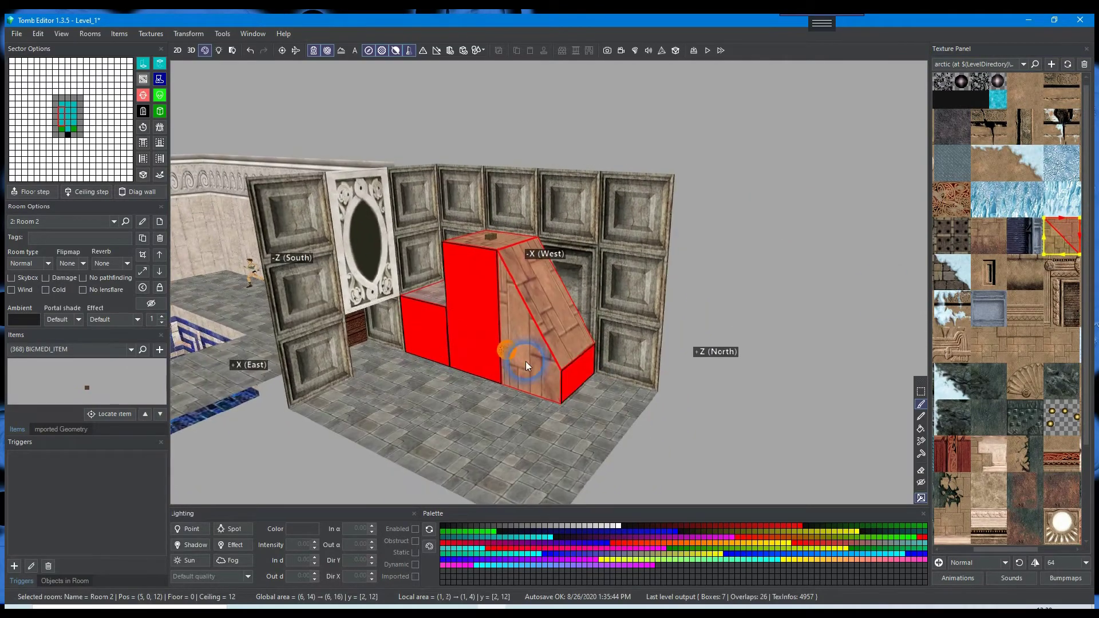
drag(435, 343, 487, 320)
click(772, 226)
right_drag(772, 225, 804, 225)
- Turn the northeast corner floor sector of Room 0 into a wall pillar and divide its wall faces into a grid
right_drag(404, 314, 244, 222)
click(188, 34)
click(427, 146)
click(191, 49)
right_drag(312, 158, 328, 185)
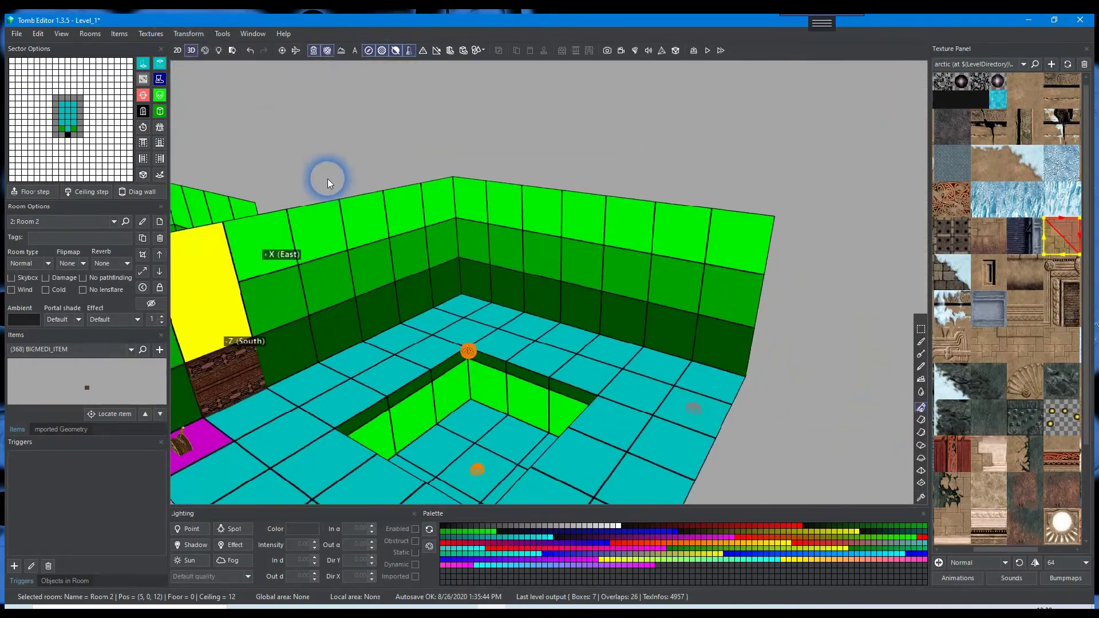
double_click(469, 269)
click(458, 304)
click(160, 111)
click(674, 366)
click(482, 273)
click(188, 33)
click(218, 169)
- Turn the southeast and southwest corner sectors of Room 0 into wall pillars with gridded wall faces
right_drag(258, 183, 356, 218)
click(699, 331)
click(160, 111)
click(186, 34)
click(215, 219)
right_drag(387, 168, 458, 243)
click(521, 310)
click(160, 111)
click(187, 34)
click(218, 224)
right_drag(217, 223, 377, 138)
- Lower the ceiling of Room 0 by four clicks along its perimeter, leaving the central section high
scroll(400, 129, down, 5)
drag(434, 116, 475, 166)
right_drag(475, 167, 480, 200)
click(620, 128)
drag(620, 129, 595, 172)
right_drag(458, 172, 366, 143)
click(204, 50)
right_drag(252, 103, 329, 194)
click(191, 50)
drag(515, 198, 350, 198)
drag(366, 195, 367, 229)
right_drag(367, 229, 568, 248)
drag(567, 249, 449, 256)
right_drag(449, 256, 521, 274)
drag(521, 273, 409, 270)
right_drag(410, 270, 767, 209)
- Raise the floor sector at the middle of Room 0's east wall by four clicks into a block
click(517, 341)
right_drag(456, 280, 481, 280)
click(204, 51)
right_drag(318, 351, 366, 247)
- Switch the texture set to area56 and try the grey rock texture on the side faces of the raised ceiling section
click(1022, 63)
click(990, 96)
click(1022, 64)
click(1007, 82)
click(1062, 97)
right_drag(687, 251, 863, 331)
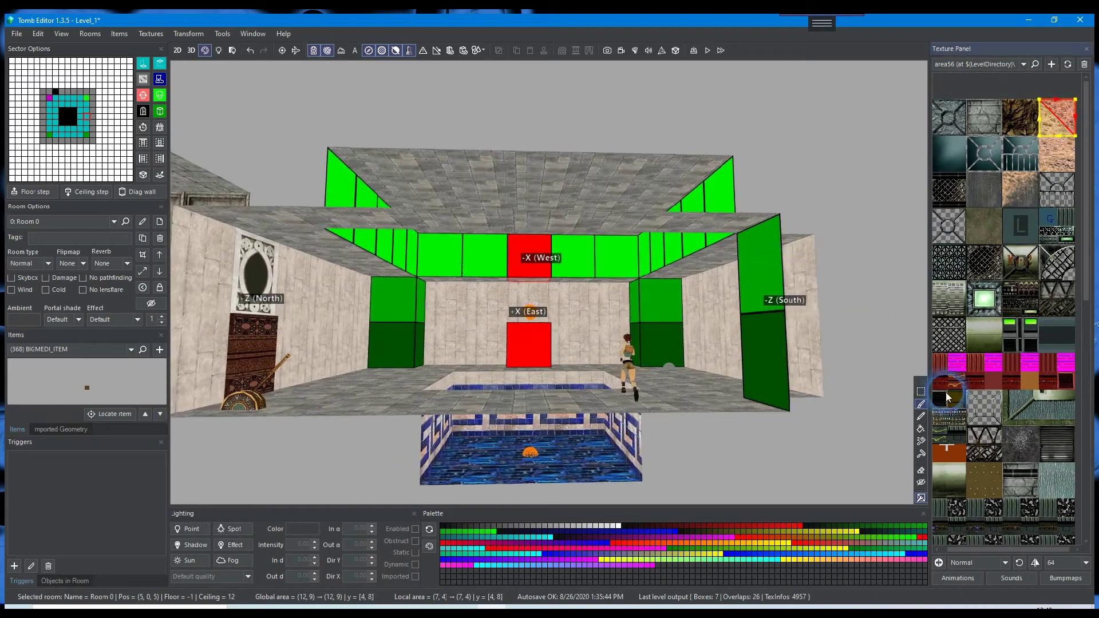
scroll(1002, 286, down, 6)
click(1047, 353)
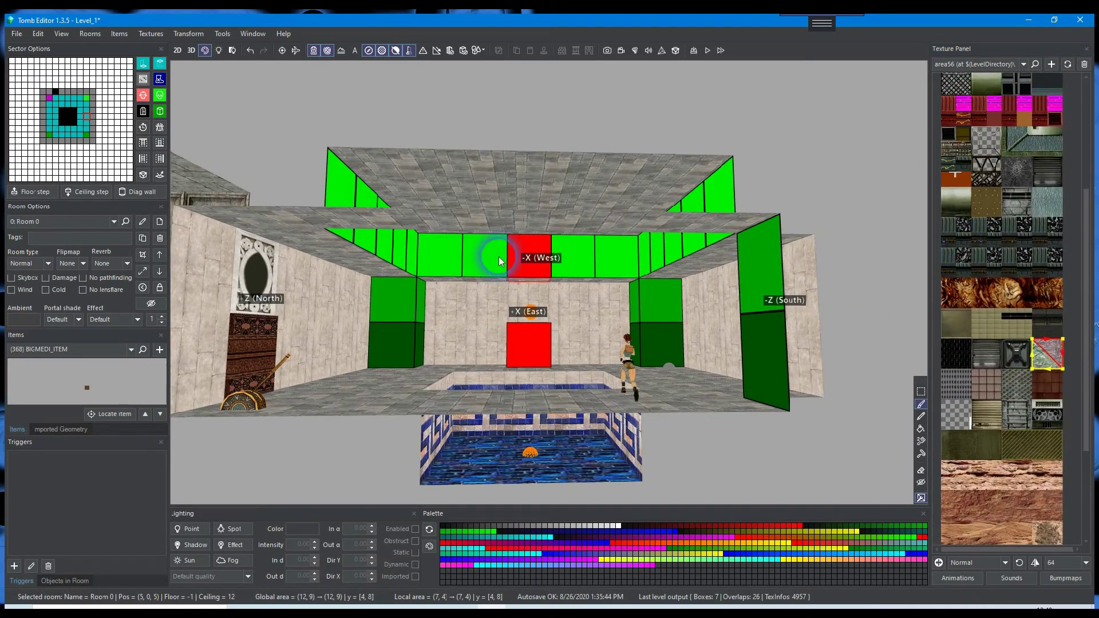
click(499, 256)
right_drag(499, 244, 289, 283)
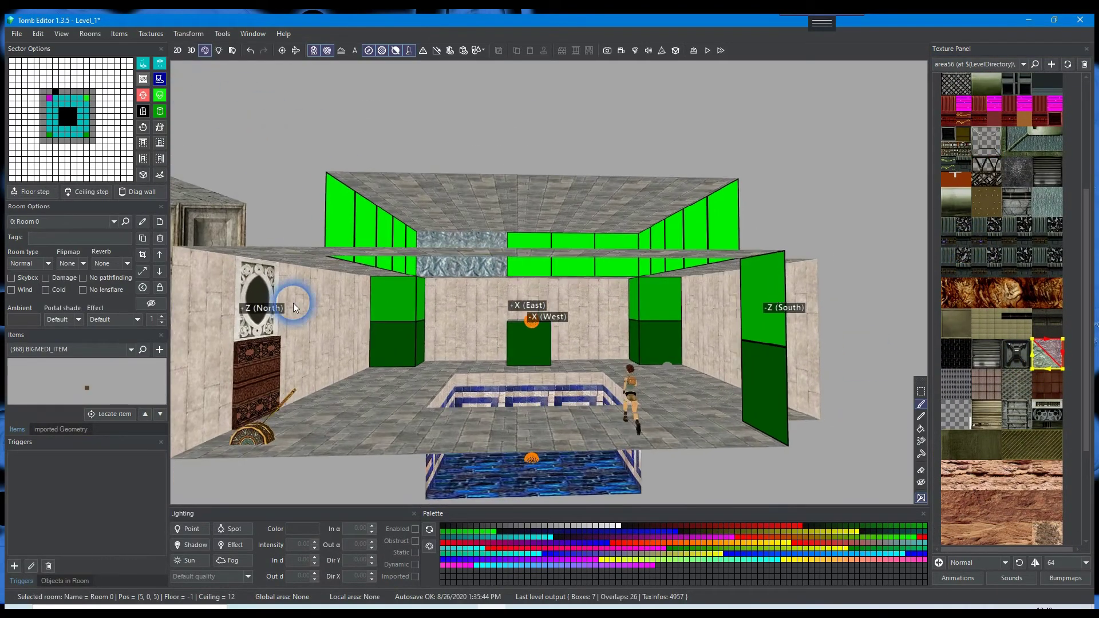
- Sample the white stone texture from the Room 0 wall and paint it on the side faces of the raised ceiling section
alt+click(461, 321)
mouse_move(440, 241)
mouse_down()
mouse_move(609, 264)
mouse_move(620, 252)
mouse_up()
right_drag(621, 252, 400, 361)
drag(418, 258, 280, 275)
mouse_move(280, 274)
right_down()
mouse_move(472, 246)
mouse_move(748, 245)
mouse_move(644, 218)
mouse_move(613, 285)
mouse_move(465, 286)
mouse_move(495, 306)
mouse_move(327, 238)
mouse_move(523, 290)
right_up()
- Pick the brown cobblestone texture from the Babylon set and paint it on the corner pillars of Room 0
drag(1043, 345, 1026, 339)
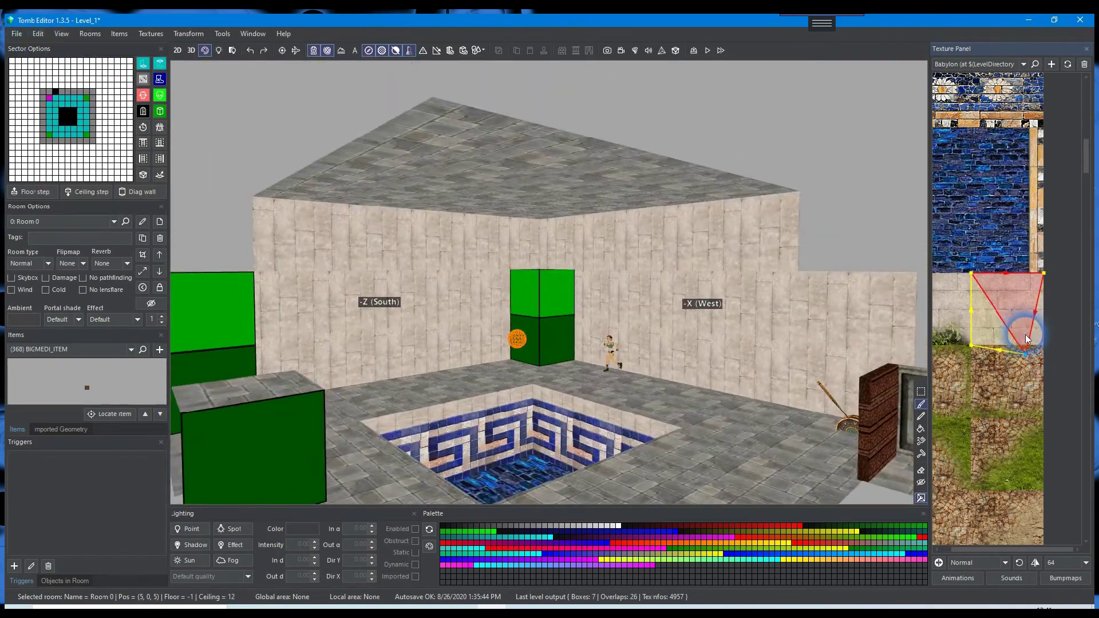
click(1025, 362)
drag(557, 292, 544, 340)
mouse_move(544, 340)
right_down()
mouse_move(345, 398)
mouse_move(615, 284)
right_up()
drag(681, 300, 649, 259)
right_drag(649, 259, 561, 265)
- Cover the remaining untextured pillar faces, the raised block's sides and the ceiling step faces with the same brown cobblestone
drag(491, 259, 473, 309)
click(466, 274)
click(610, 315)
click(441, 338)
- Place a SHOTGUN_AMMO1_ITEM on top of the raised block at Room 0's east wall
right_drag(612, 316, 534, 211)
scroll(441, 274, down, 3)
right_drag(360, 122, 143, 469)
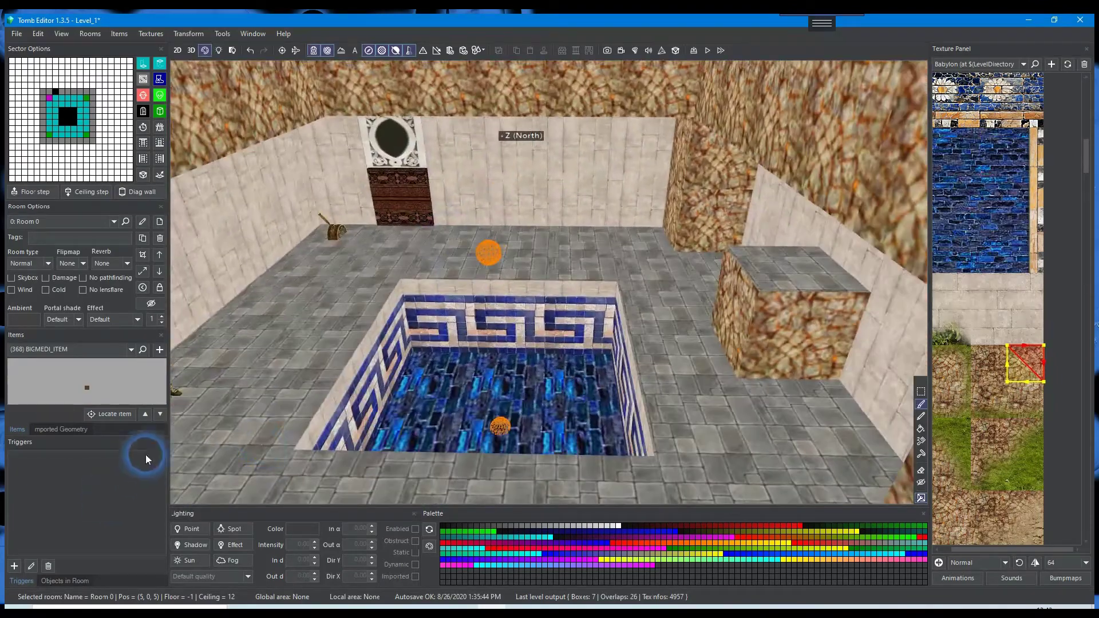
click(145, 414)
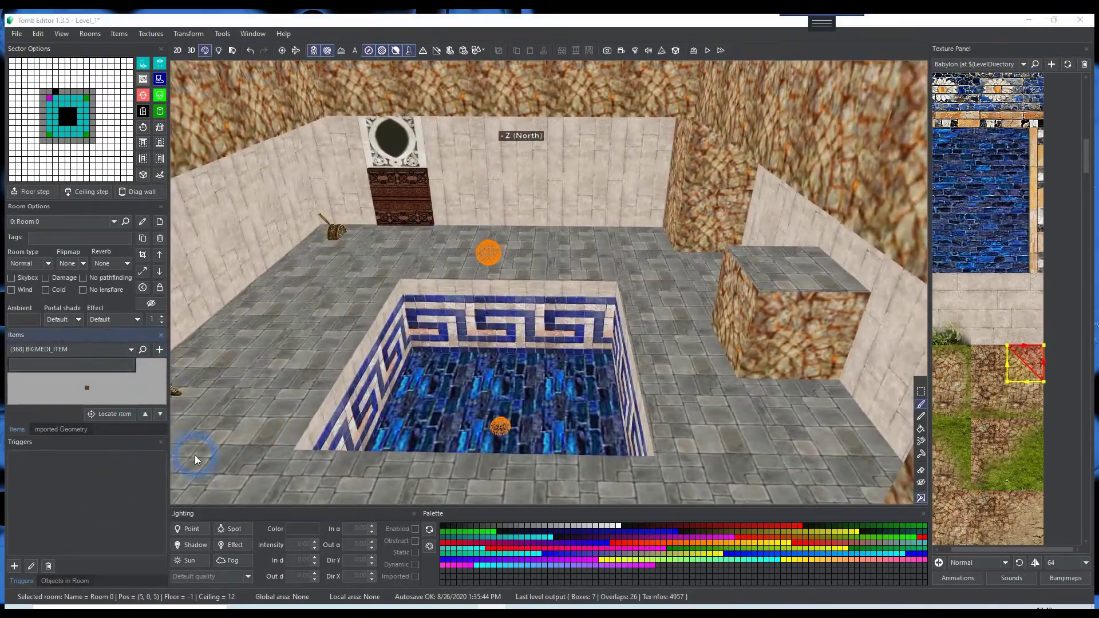
click(160, 413)
click(161, 413)
drag(85, 388, 790, 265)
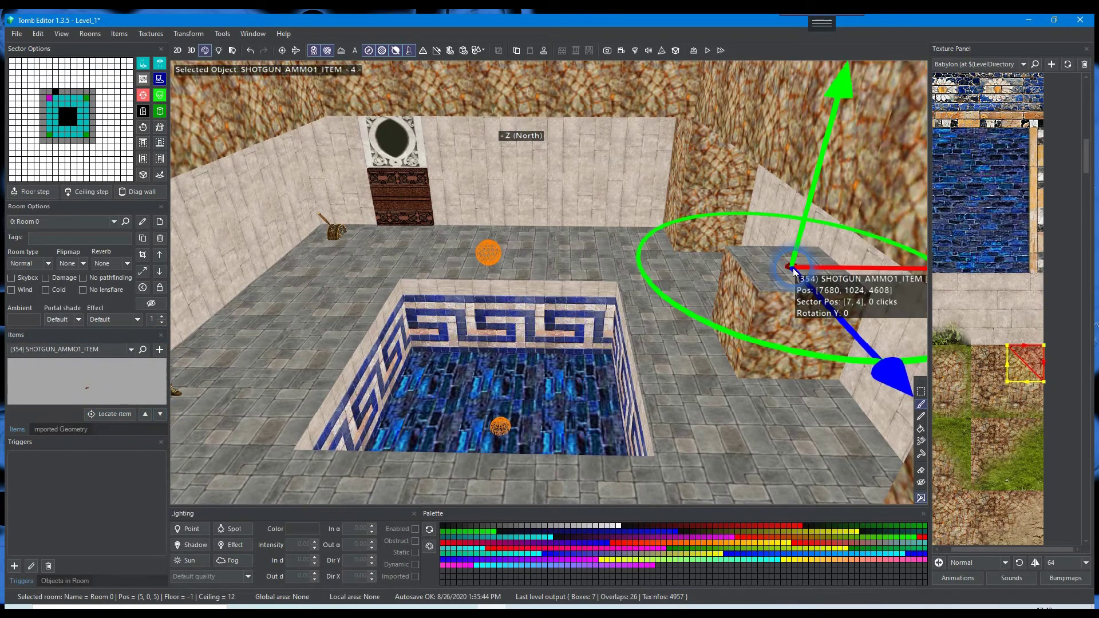
- Build and launch the level in game, and look around Room 0 from Lara's starting position
scroll(463, 269, down, 4)
right_drag(456, 268, 467, 259)
click(707, 50)
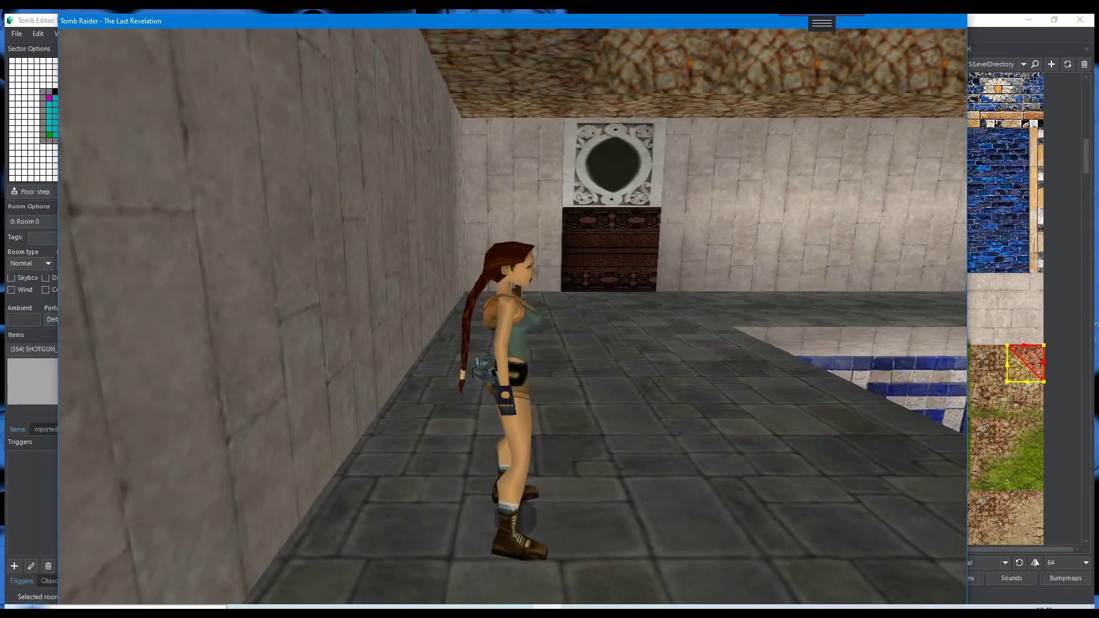
key(Insert)
key(Right)
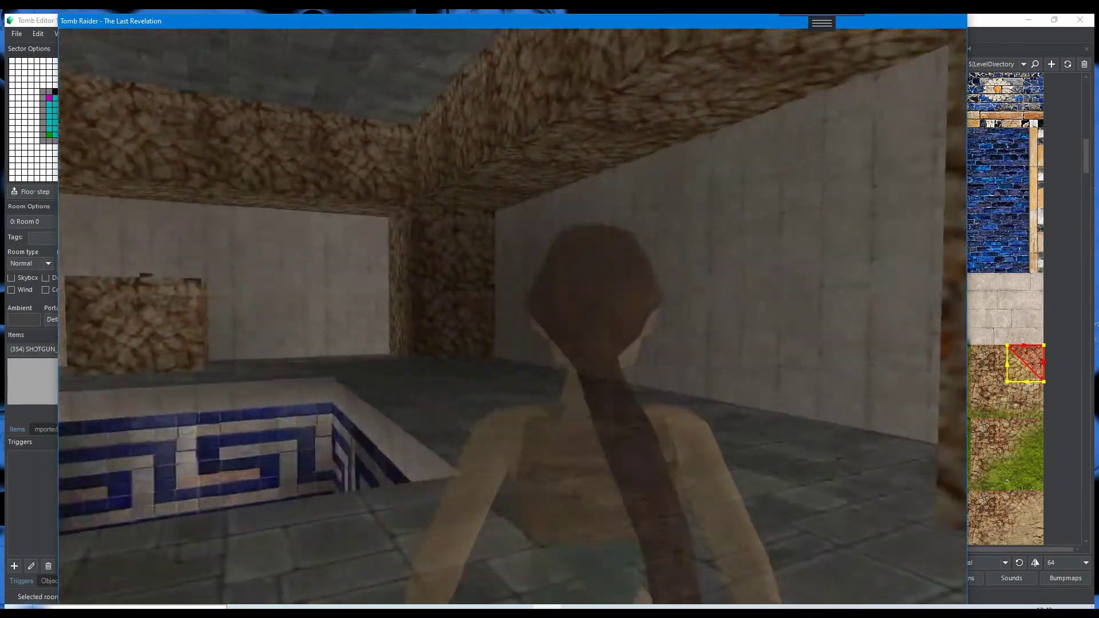
key(Left)
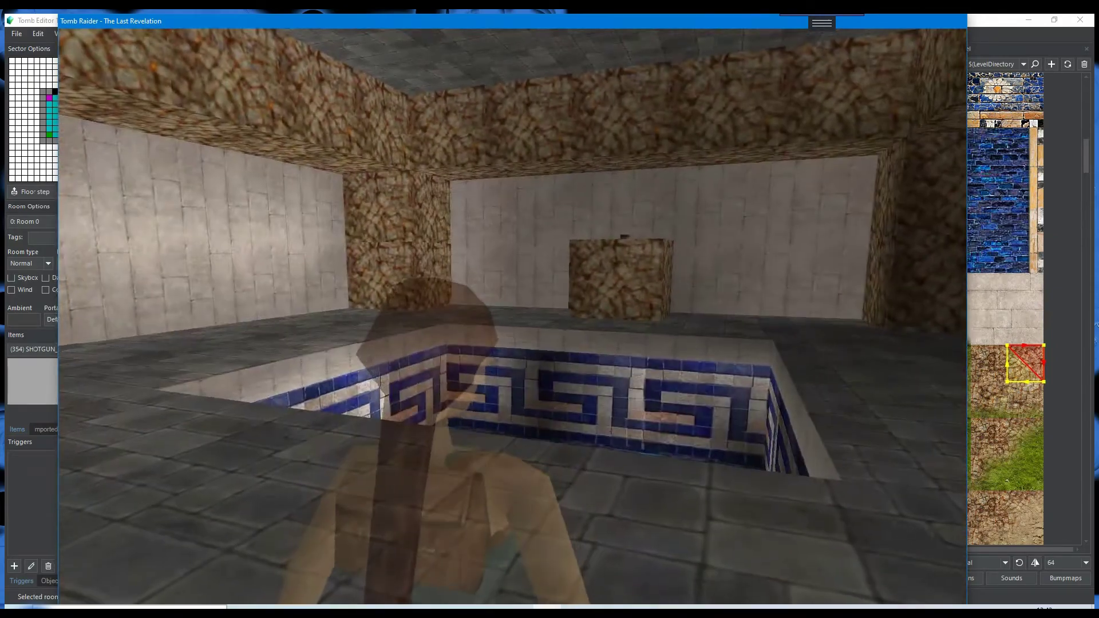
key(Up)
key(Right)
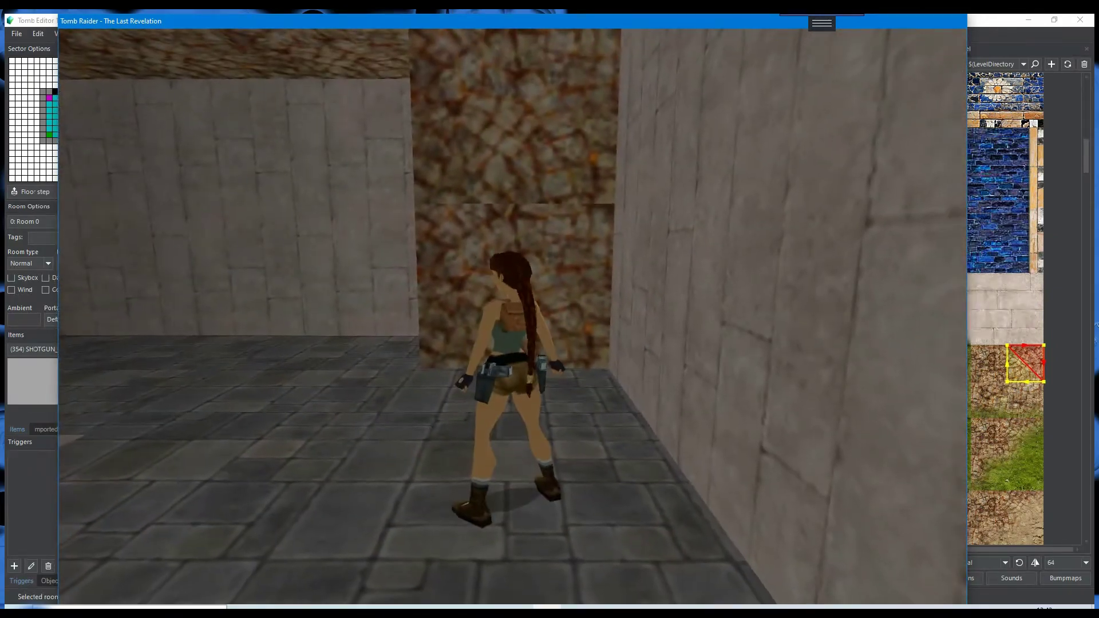
- Run Lara past the pool to the raised block and climb onto it toward the shotgun ammo
key(Up)
key(Left)
key(Up)
key(Left)
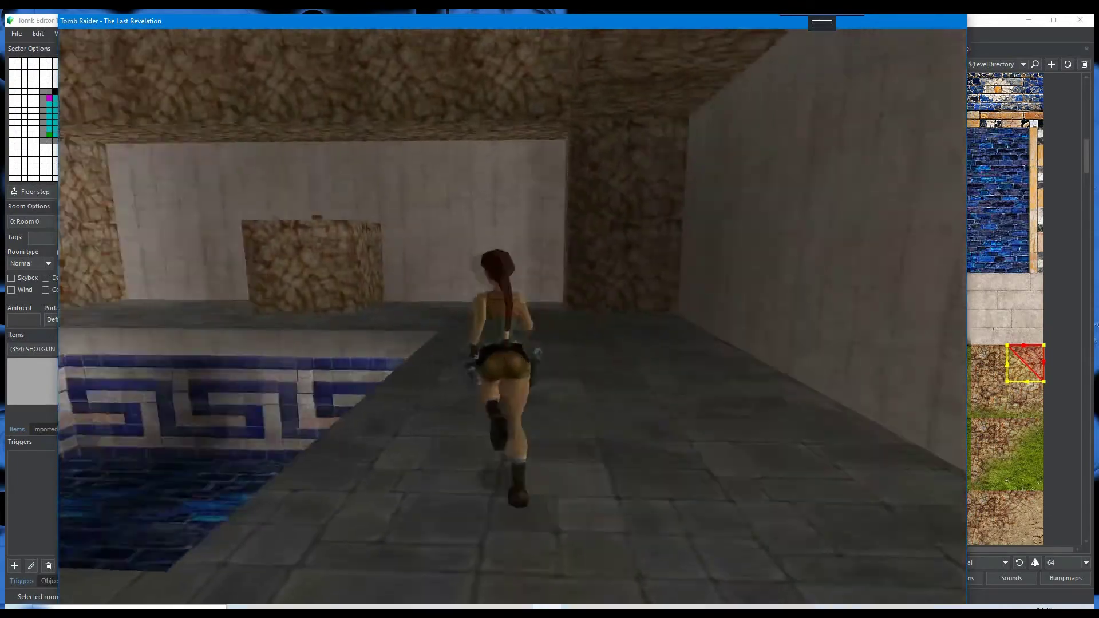
key(Up)
key(alt)
key(Left)
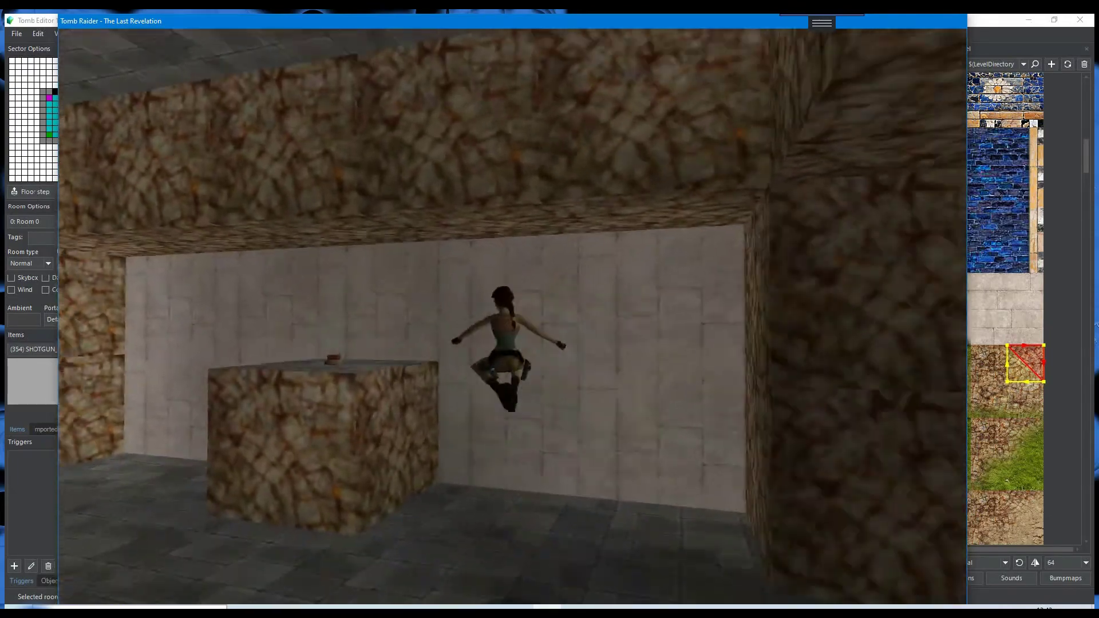
key(Left)
key(ctrl+Up)
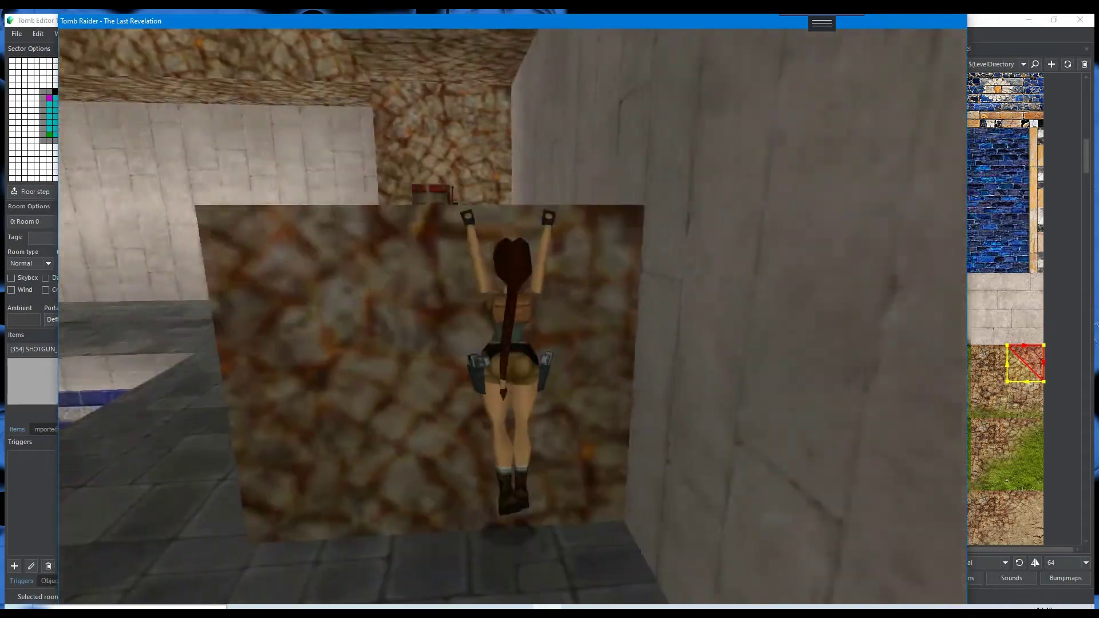
key(Up)
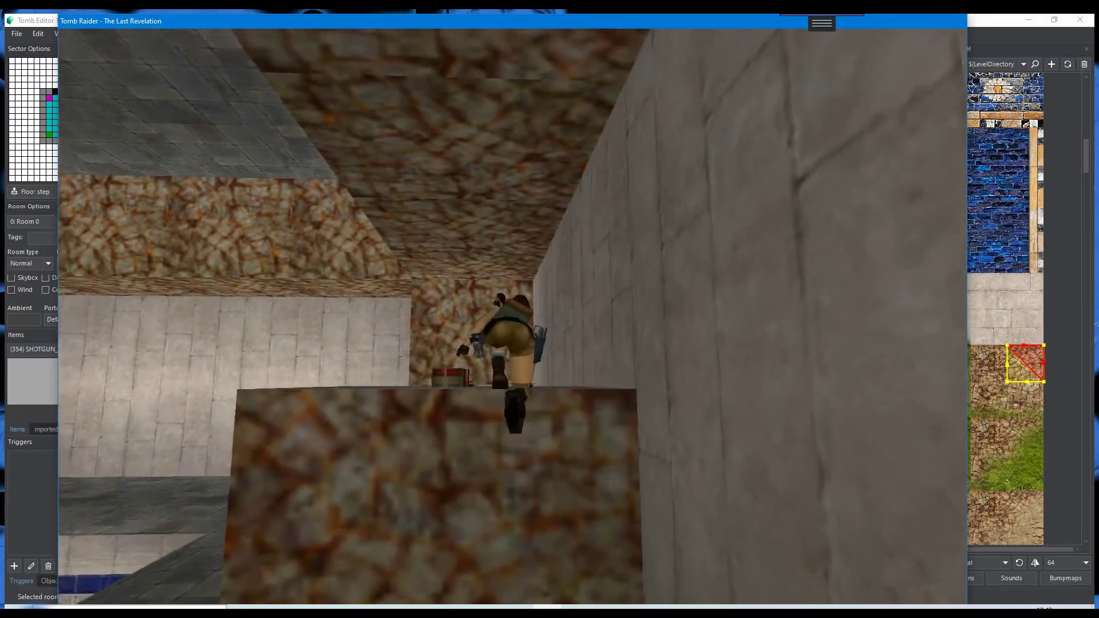
- Walk Lara from Room 2 through the open door back into Room 0 and check the room
key(Up)
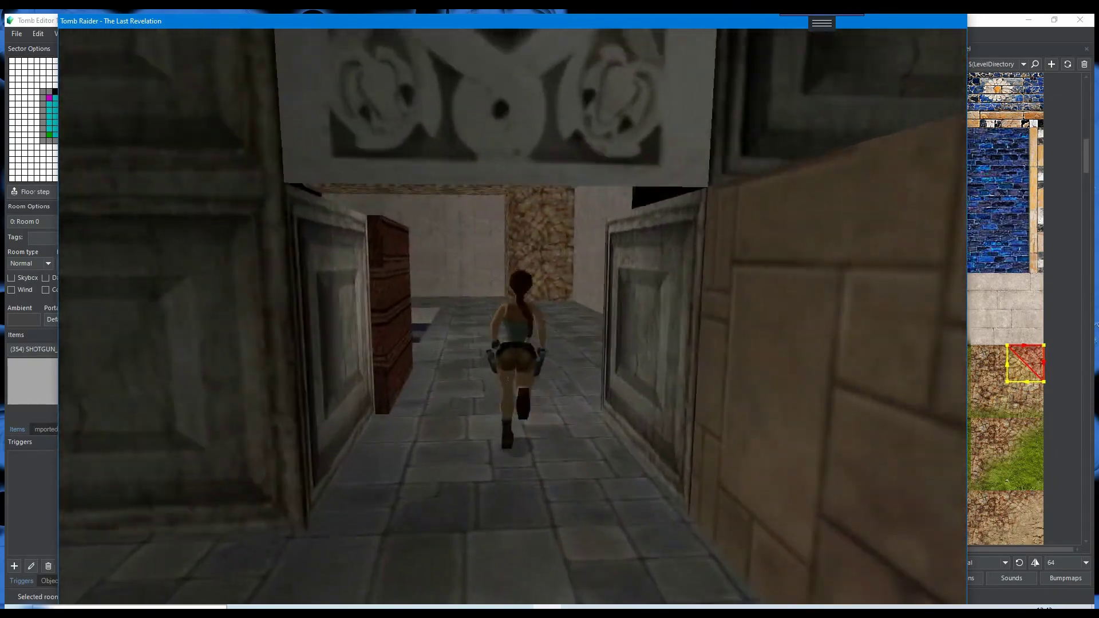
key(Up)
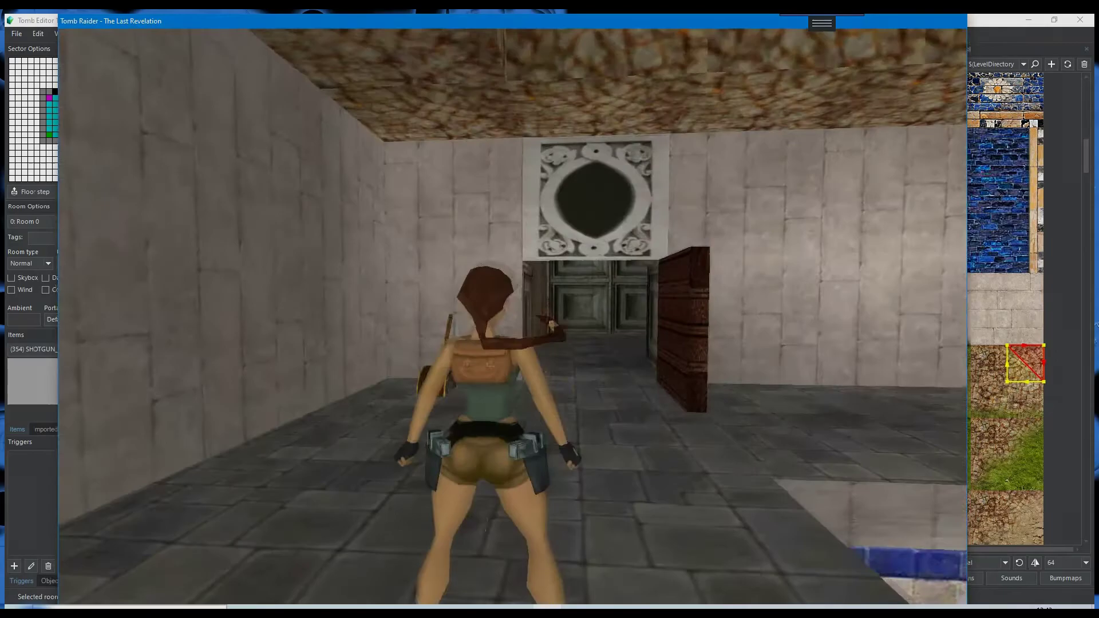
key(Up)
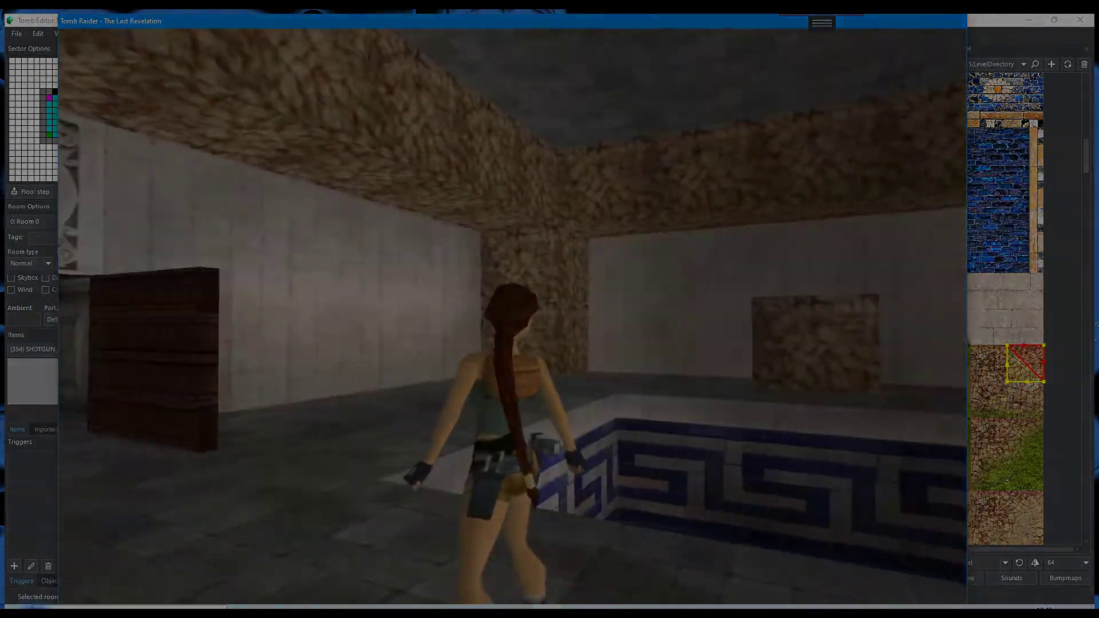